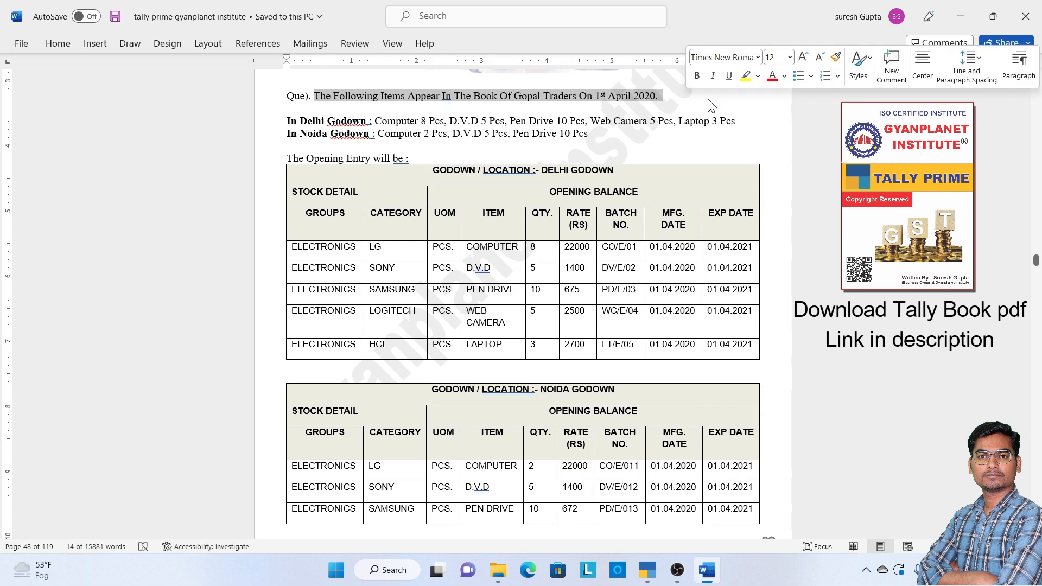
Step: Examine the Gopal Traders question and the item columns of the Delhi and Noida godown opening-balance tables
left_click(604, 96)
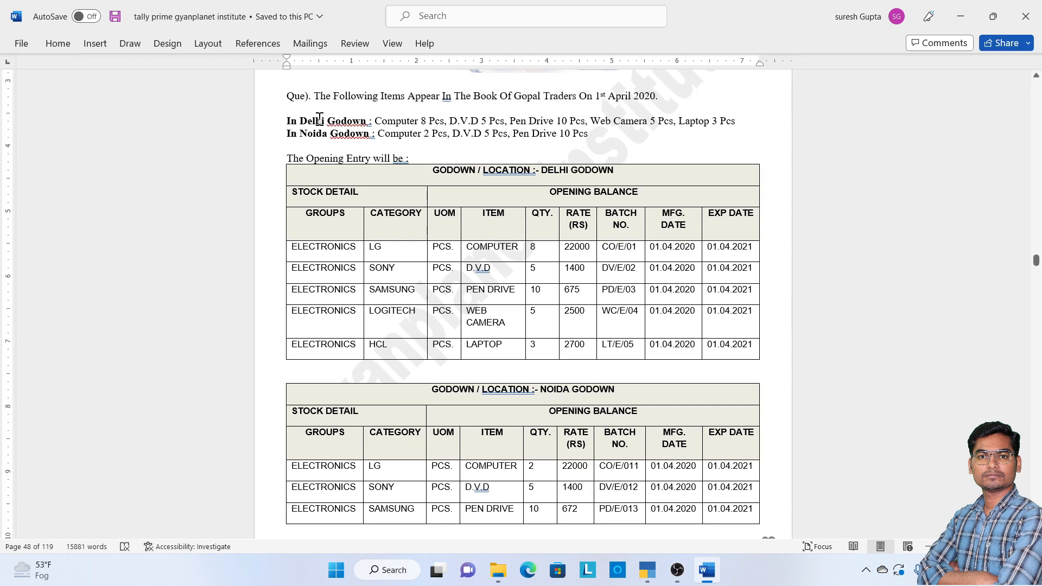
left_click_drag(289, 121, 723, 116)
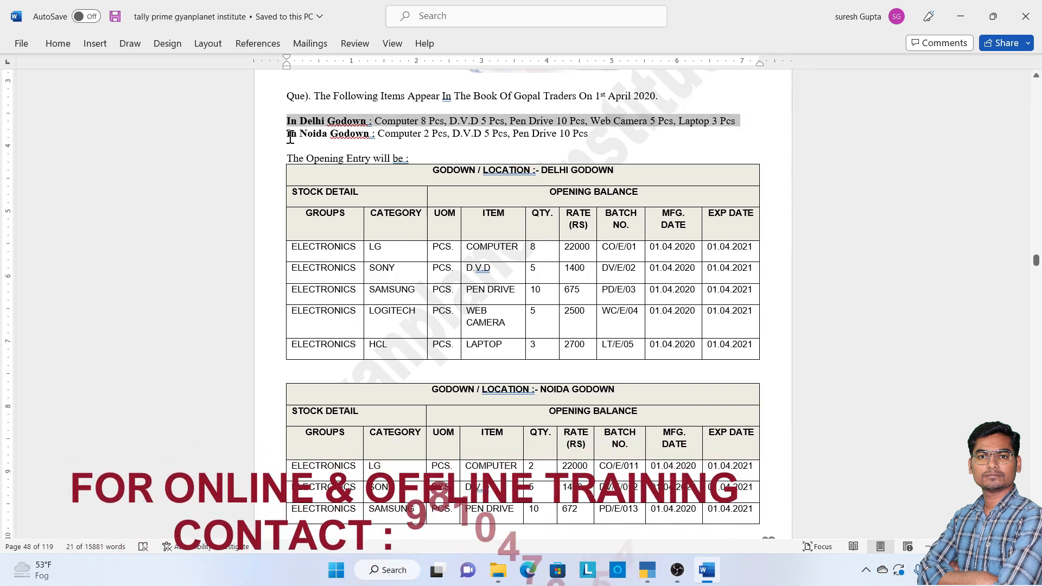
left_click_drag(297, 133, 613, 133)
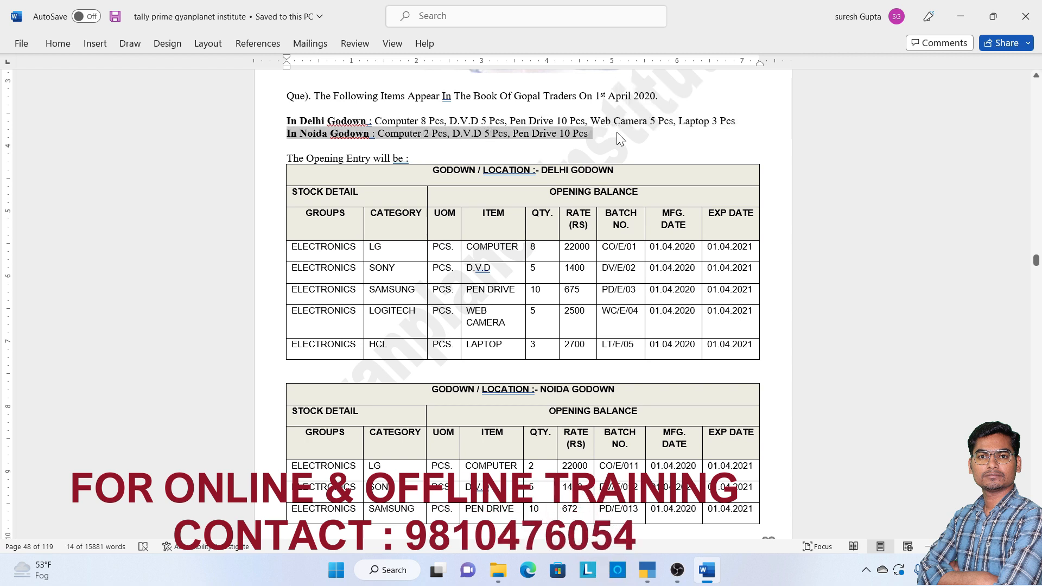
left_click(616, 131)
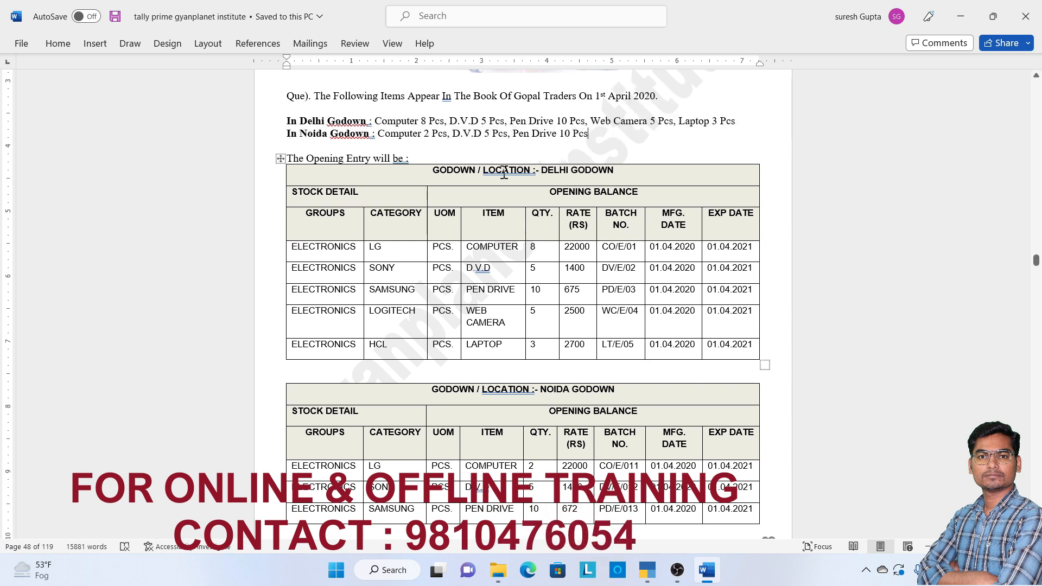
left_click_drag(484, 171, 613, 171)
left_click_drag(525, 207, 496, 350)
left_click(496, 350)
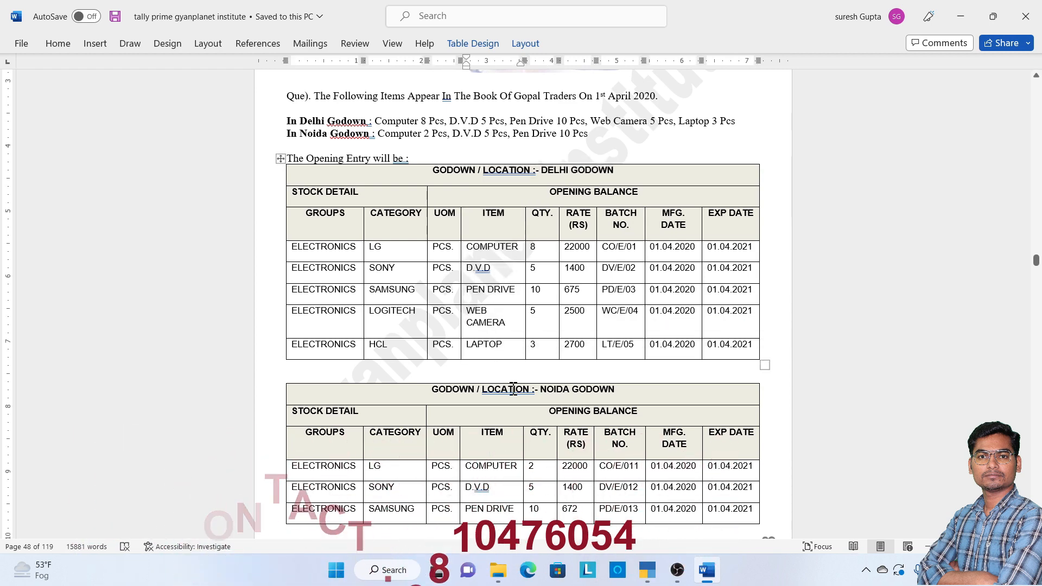
left_click_drag(482, 390, 614, 390)
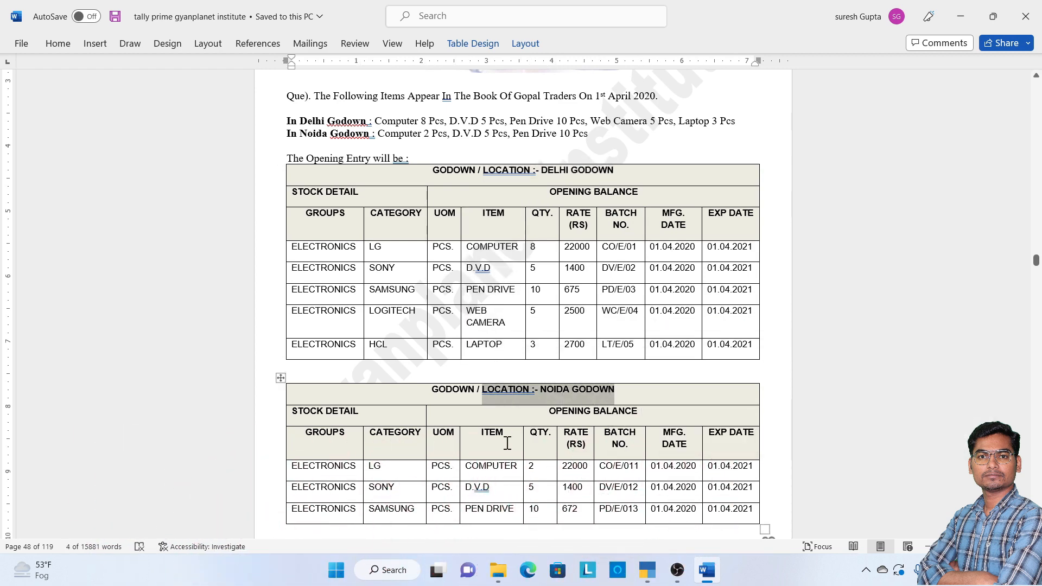
left_click_drag(507, 439, 501, 515)
left_click(500, 513)
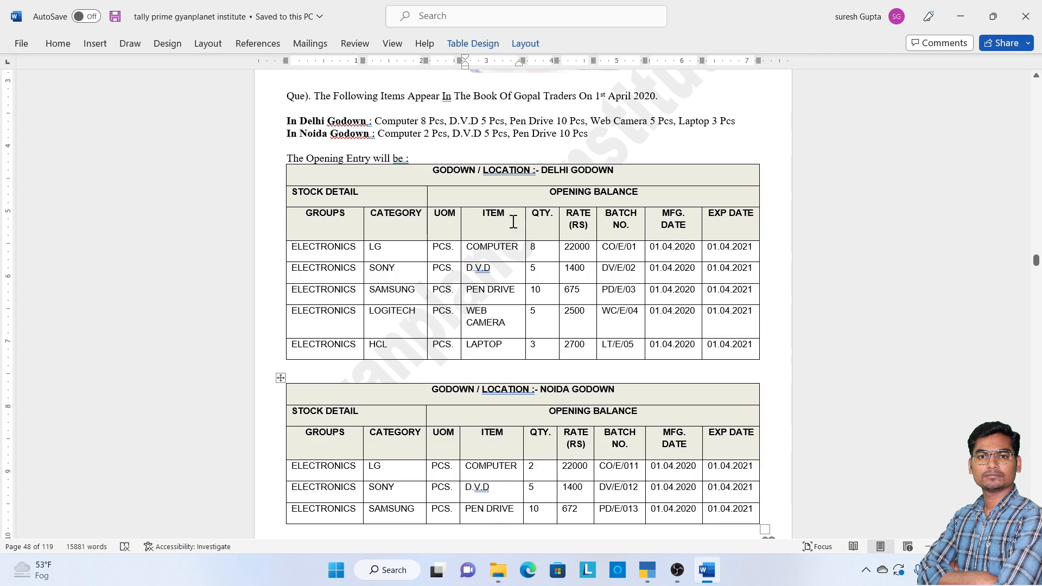
Step: Switch to TallyPrime, dismiss the antivirus notification and shut the open Gyanplanet Institute company
left_click(646, 571)
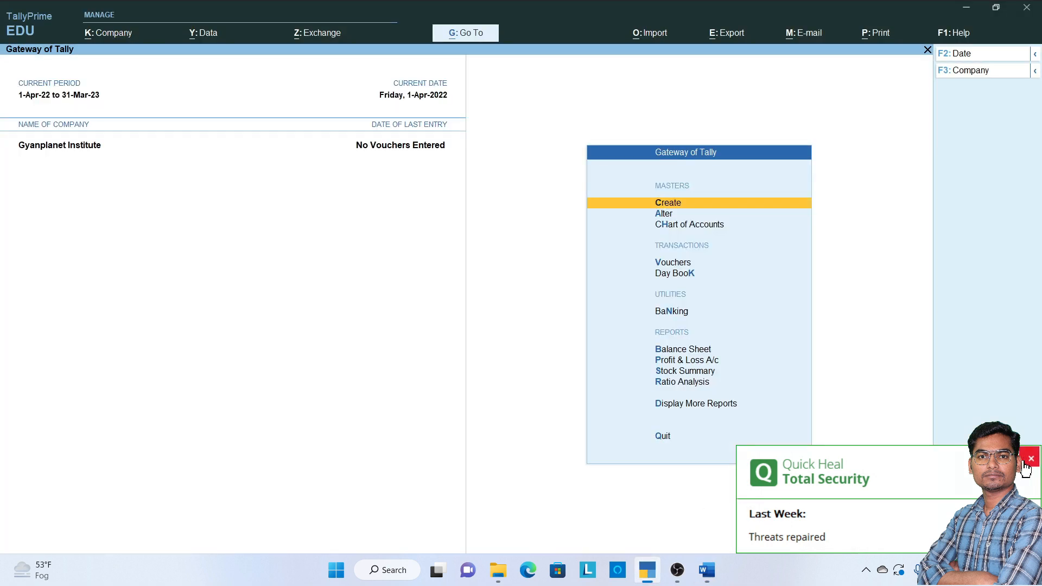
left_click(1030, 459)
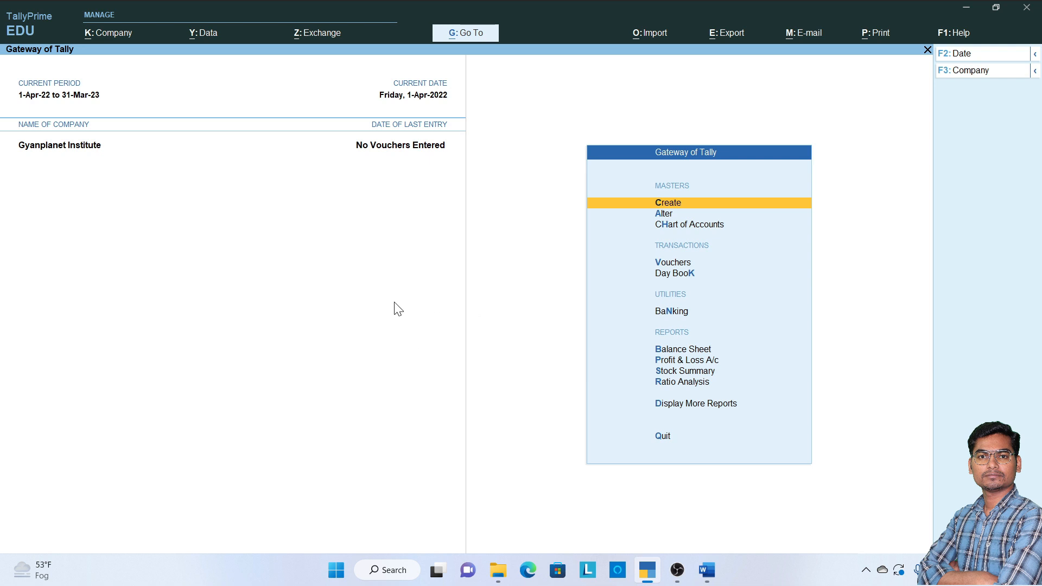
key("alt+k")
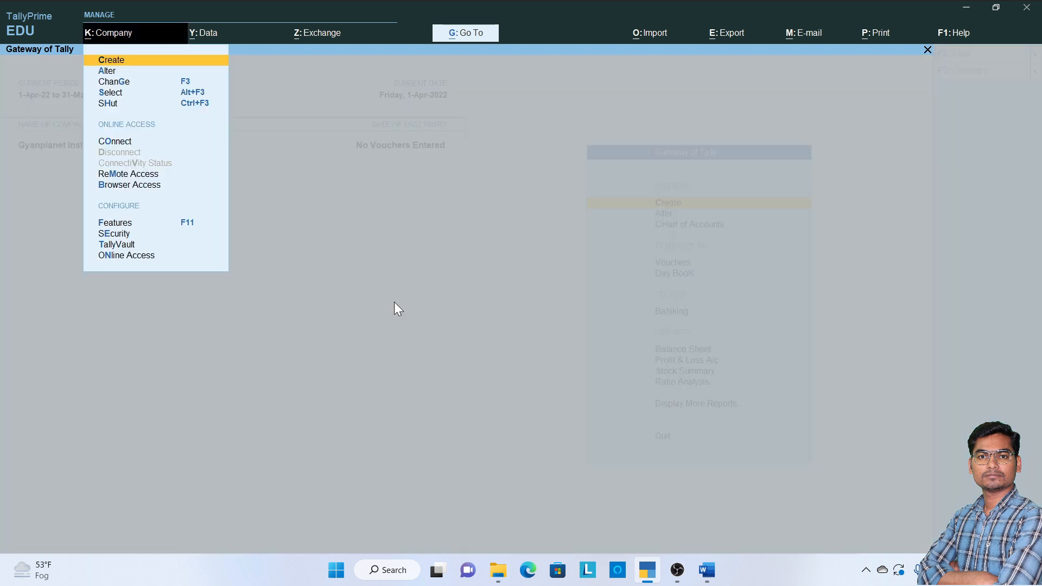
key("Down")
key("Down")
key("Down")
key("Down")
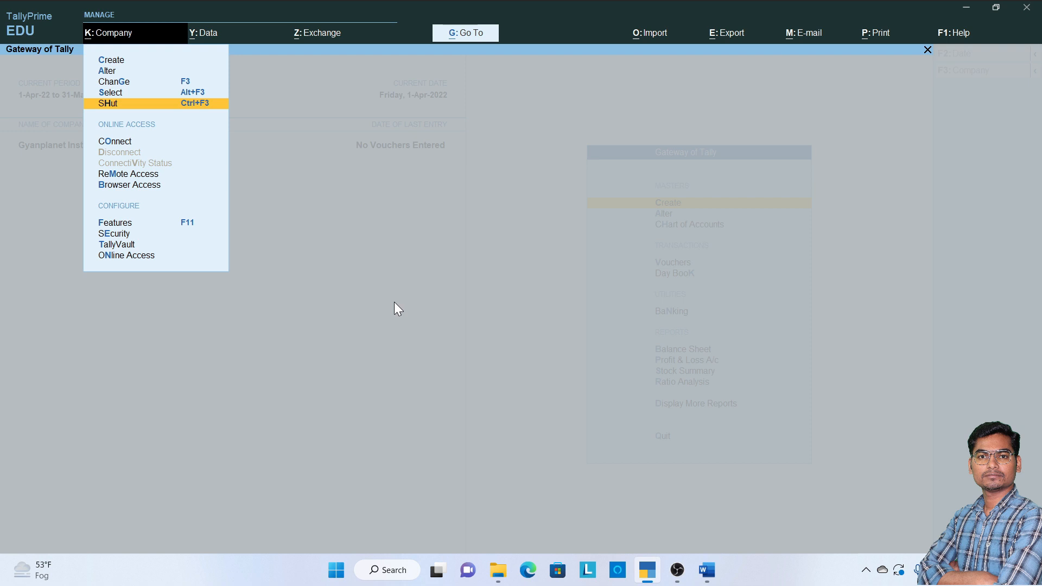
key("Return")
key("Return")
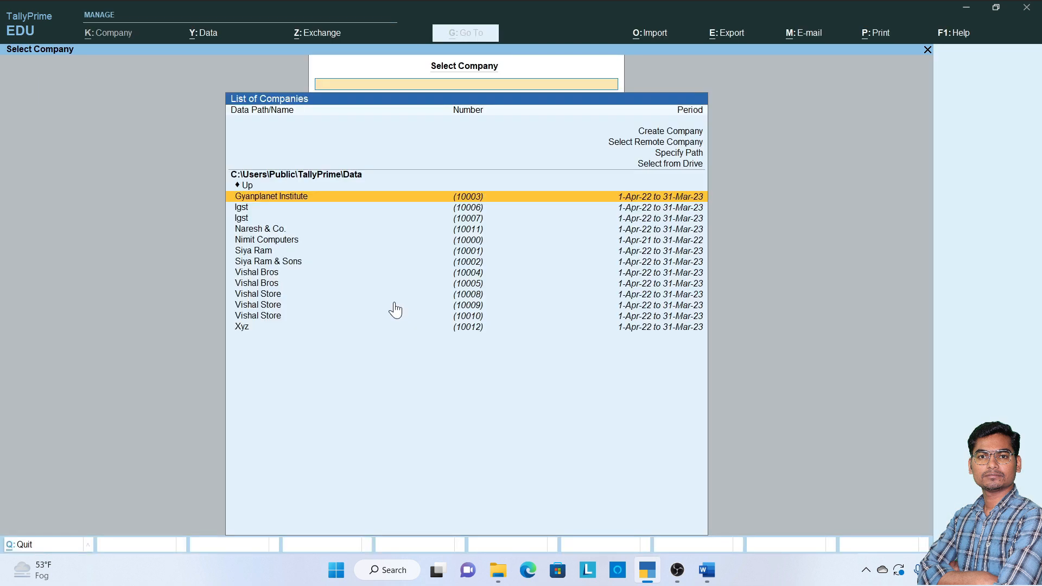
Step: Start creating a new company from the list of companies
key("Up")
key("Up")
key("Up")
key("Up")
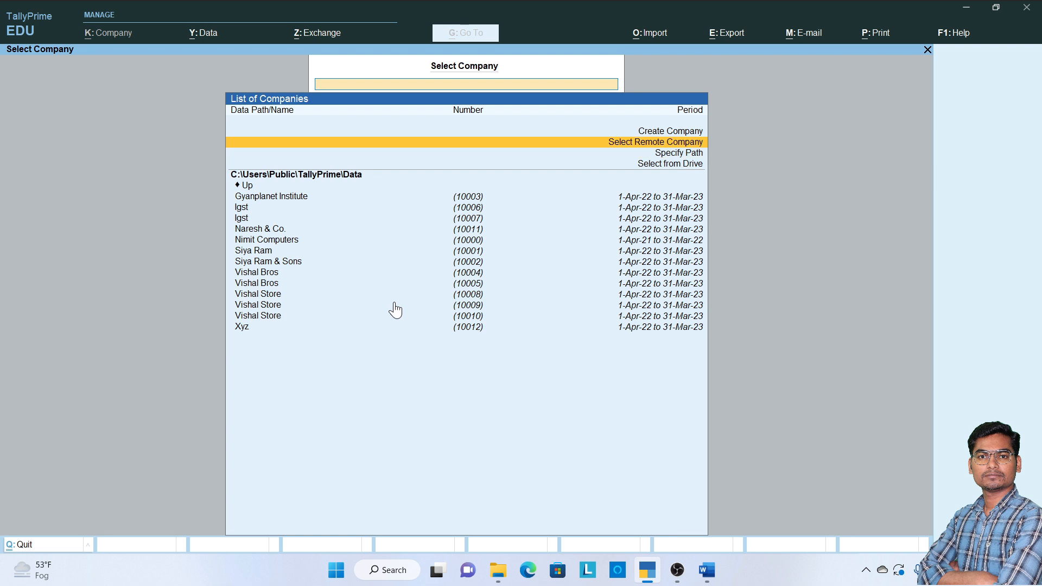
key("Up")
key("Return")
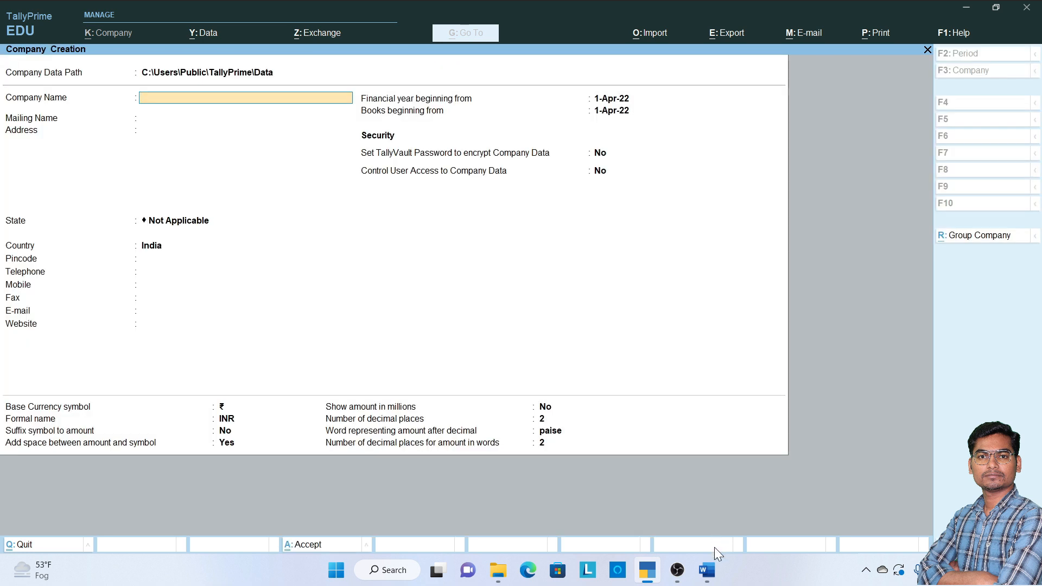
Step: Check the company name and opening date in the Word question, and return to TallyPrime's company creation form
left_click(706, 570)
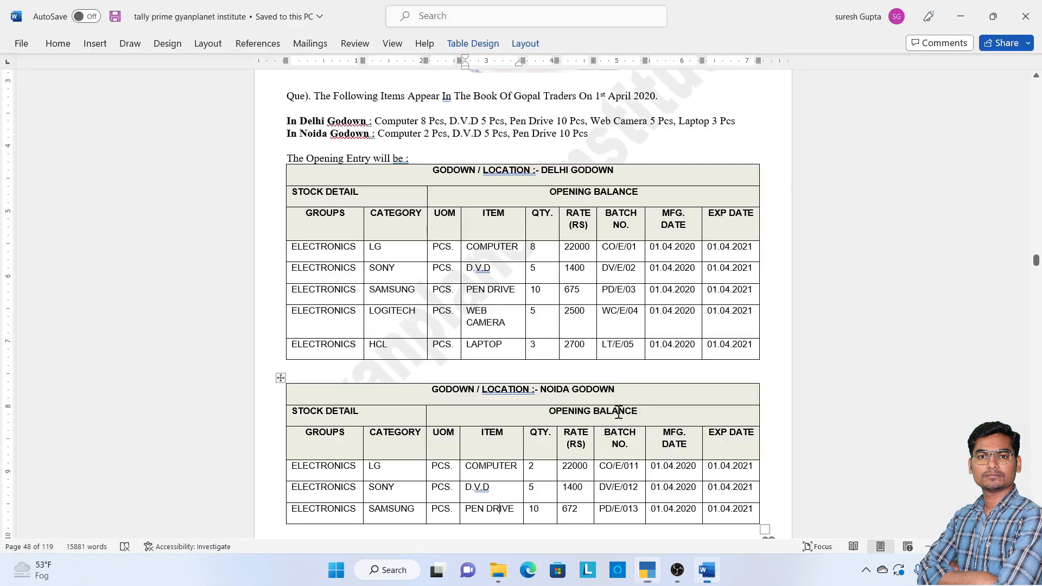
left_click_drag(529, 96, 563, 95)
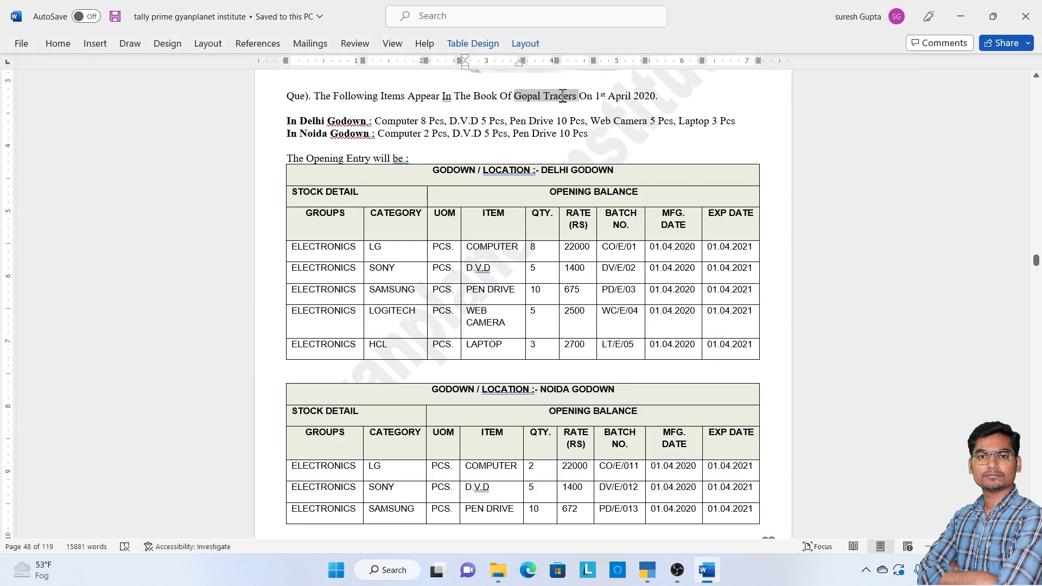
left_click(563, 94)
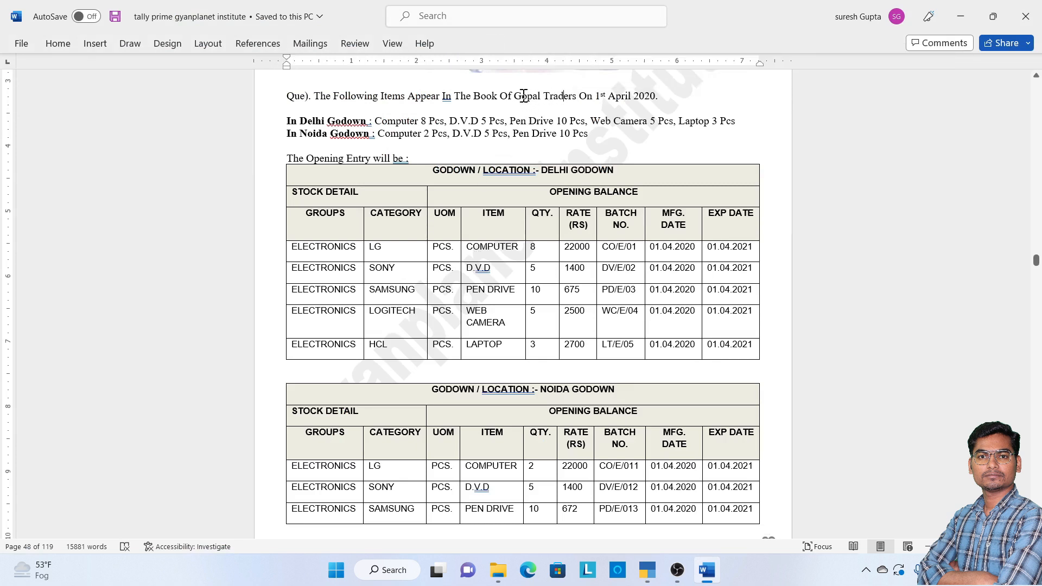
left_click_drag(531, 95, 655, 95)
left_click(656, 96)
left_click(648, 571)
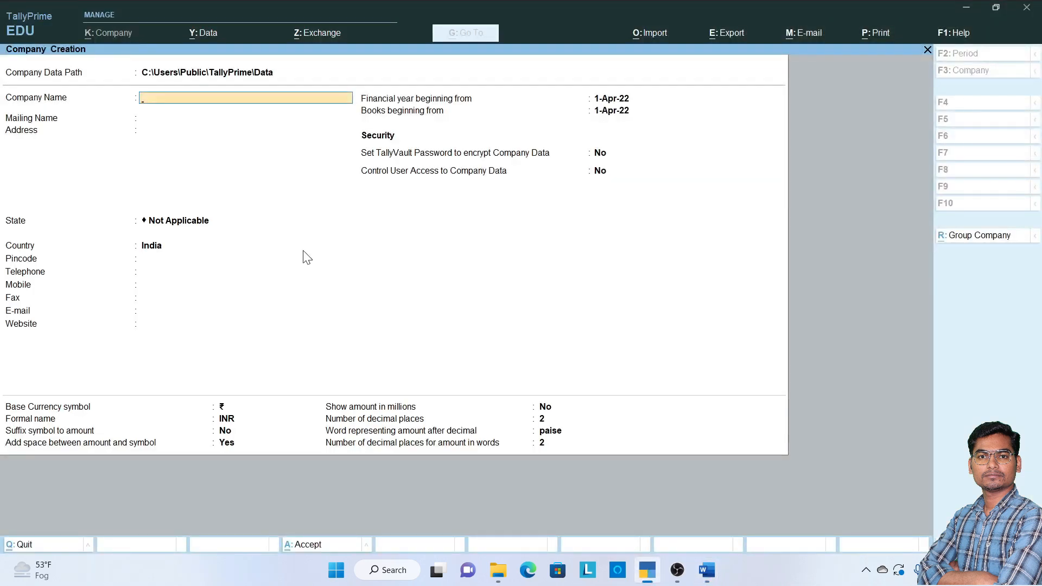
Step: Name the company Gopal Traders 2020-21 and set its state to Haryana, leaving the address and contact details blank
type("Gopal Traders 2020-21")
key("Return")
key("Return")
key("Return")
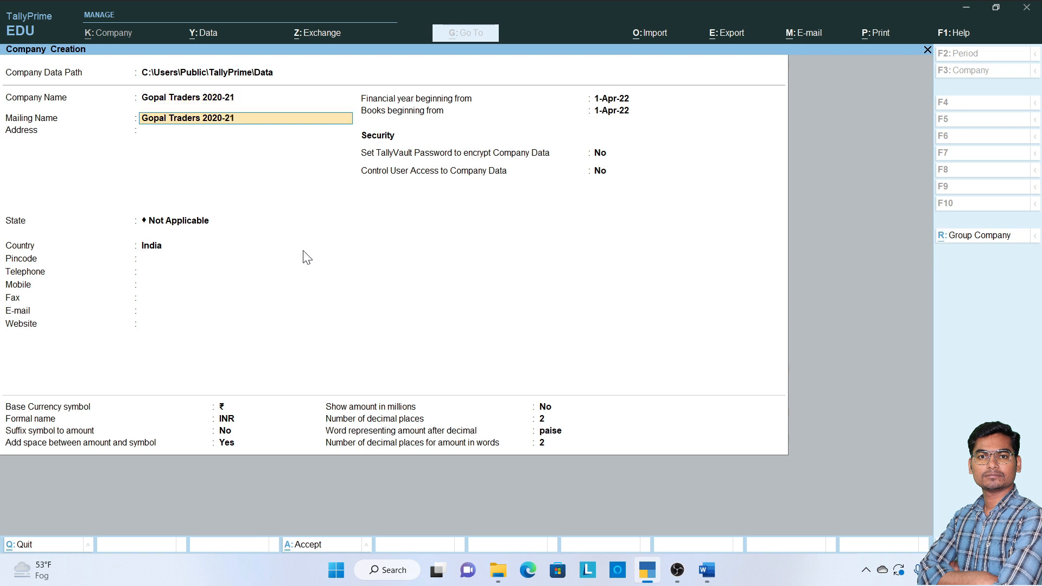
type("Har")
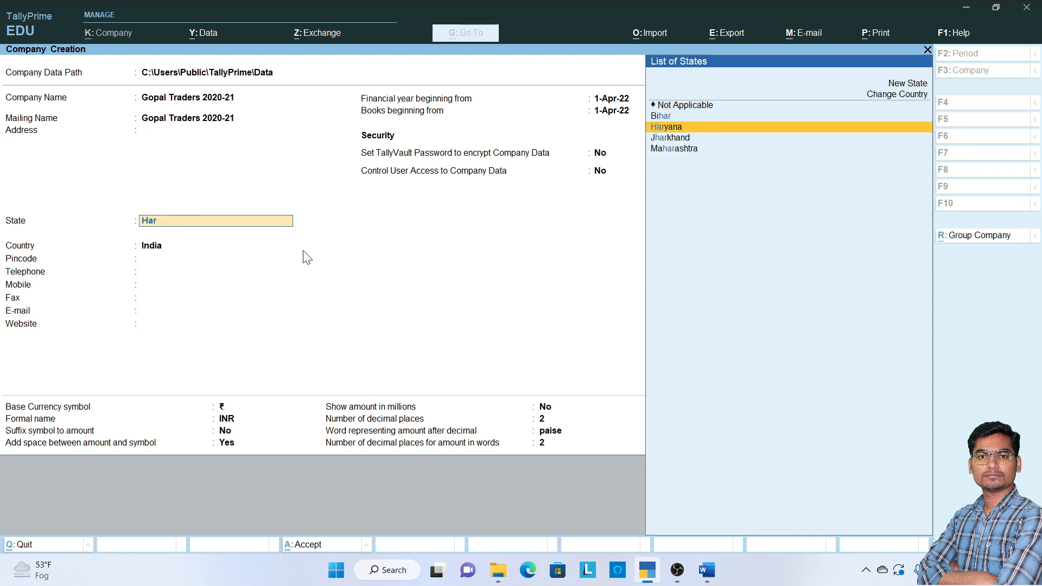
key("Return")
key("Return")
key("Return")
key("Return")
key("Return")
key("Return")
key("Return")
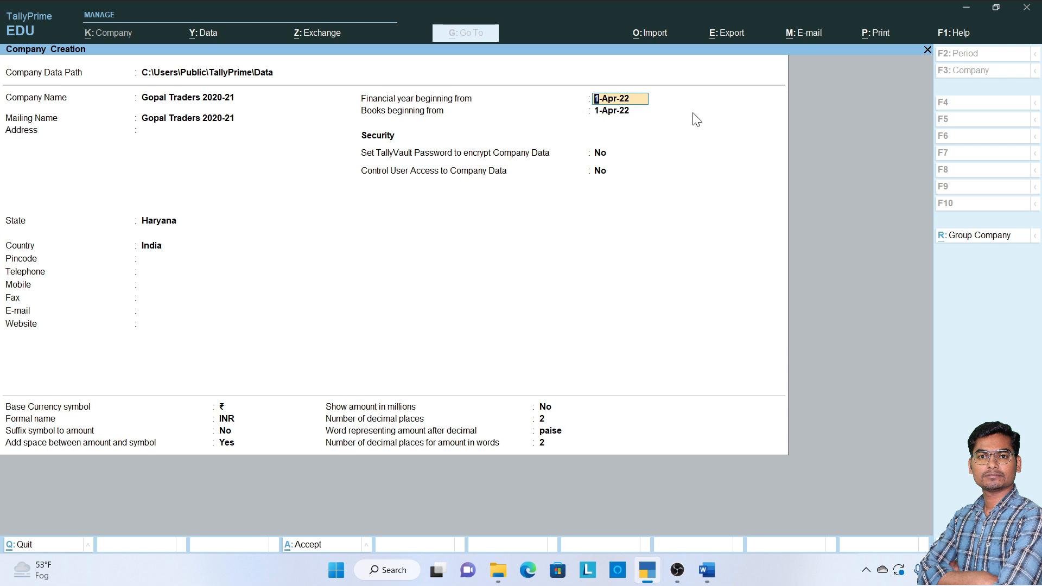
Step: Set the financial year to begin from 1-Apr-19, keep the remaining defaults and accept the company creation
type("19")
key("Return")
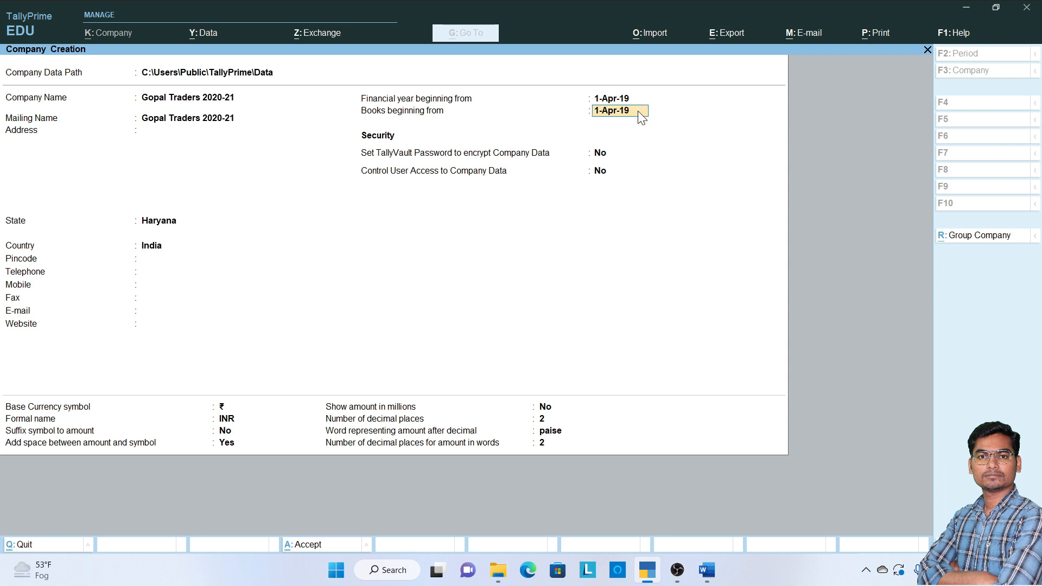
key("Return")
key("Return")
key("Return")
key("Return")
key("Return")
key("Return")
key("Return")
key("Return")
key("Return")
key("Return")
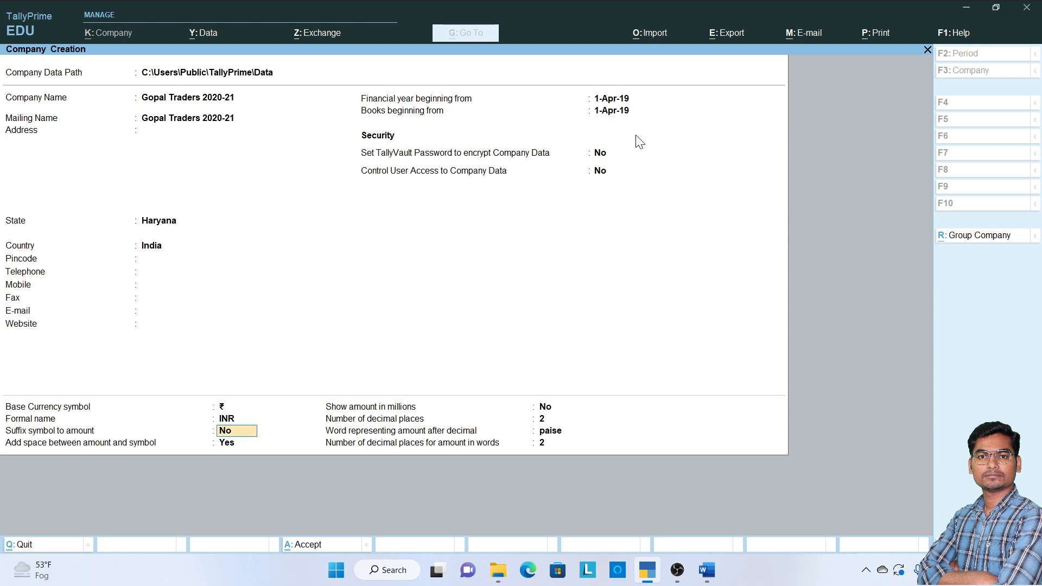
key("Return")
key("Return")
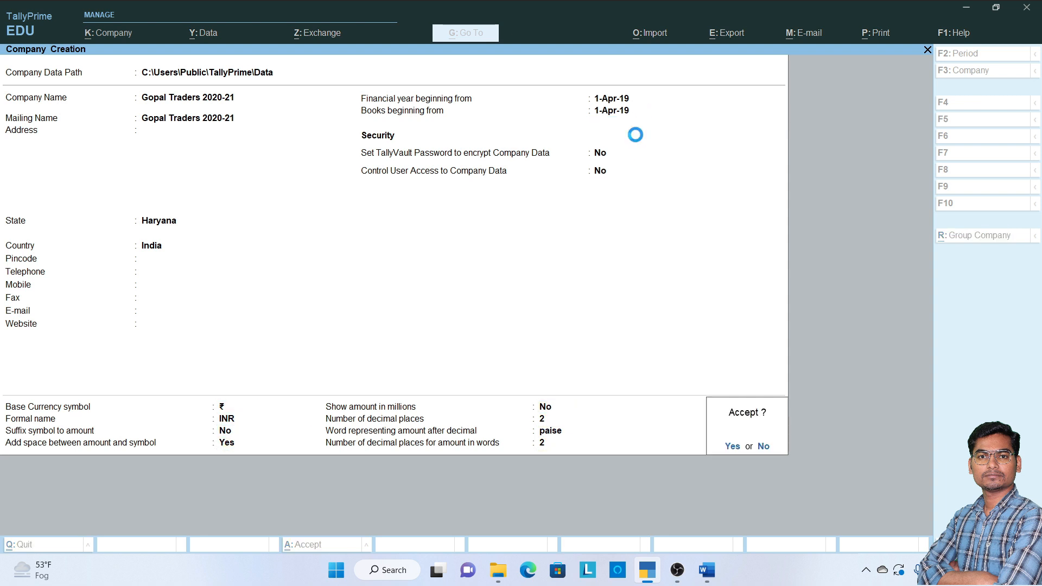
key("Escape")
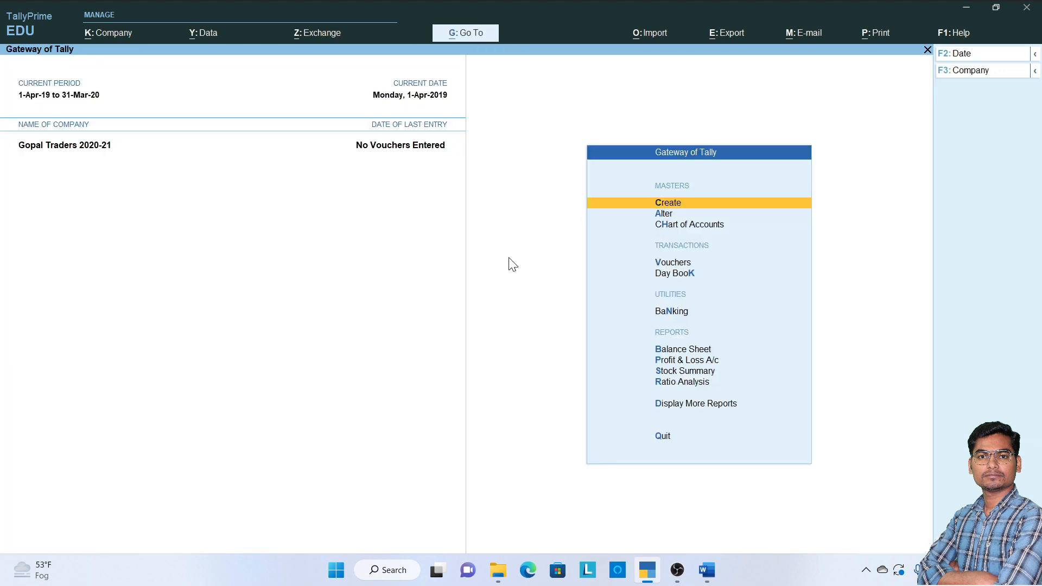
Step: Switch to the Word document and read the solution's instructions for enabling batches and expiry dates
key("alt+Tab")
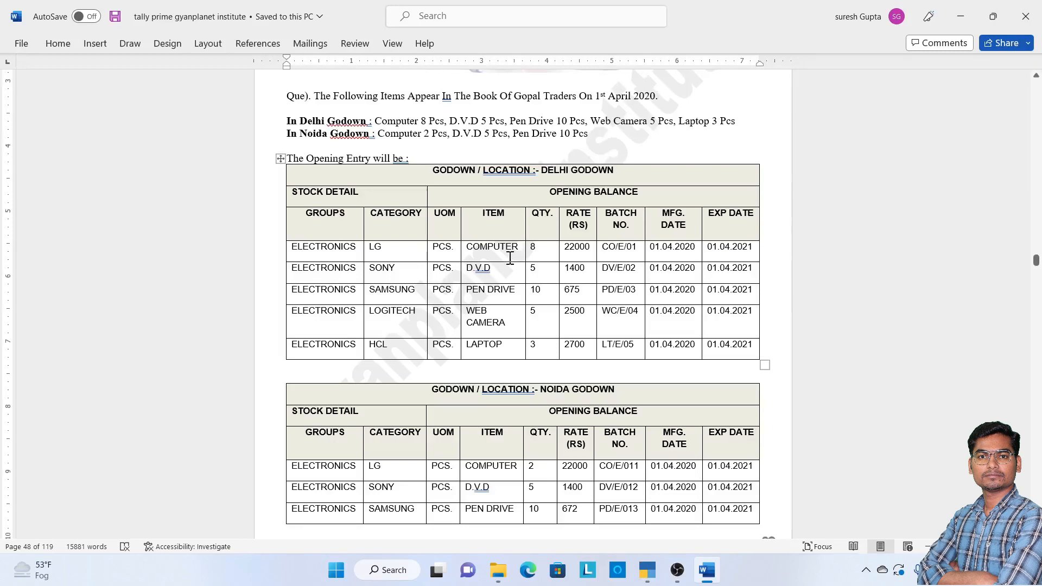
scroll(510, 257, "down", 5)
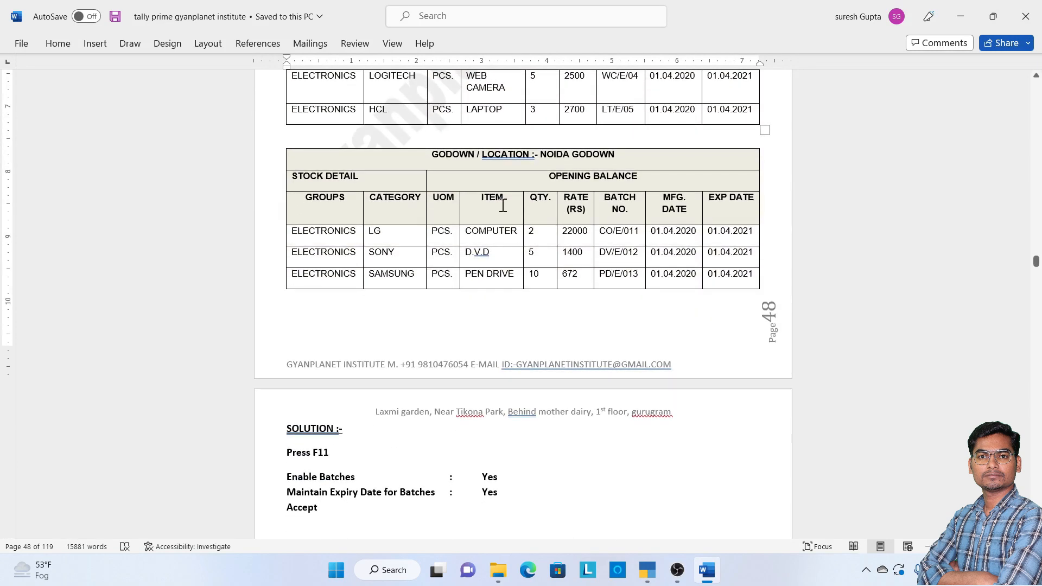
scroll(503, 205, "down", 5)
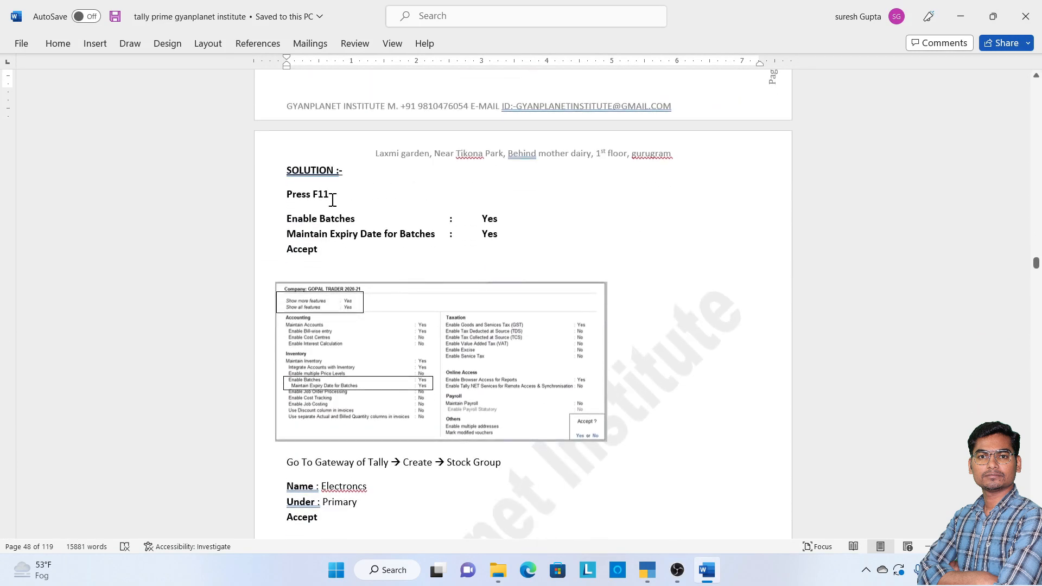
left_click_drag(314, 200, 354, 200)
left_click(354, 196)
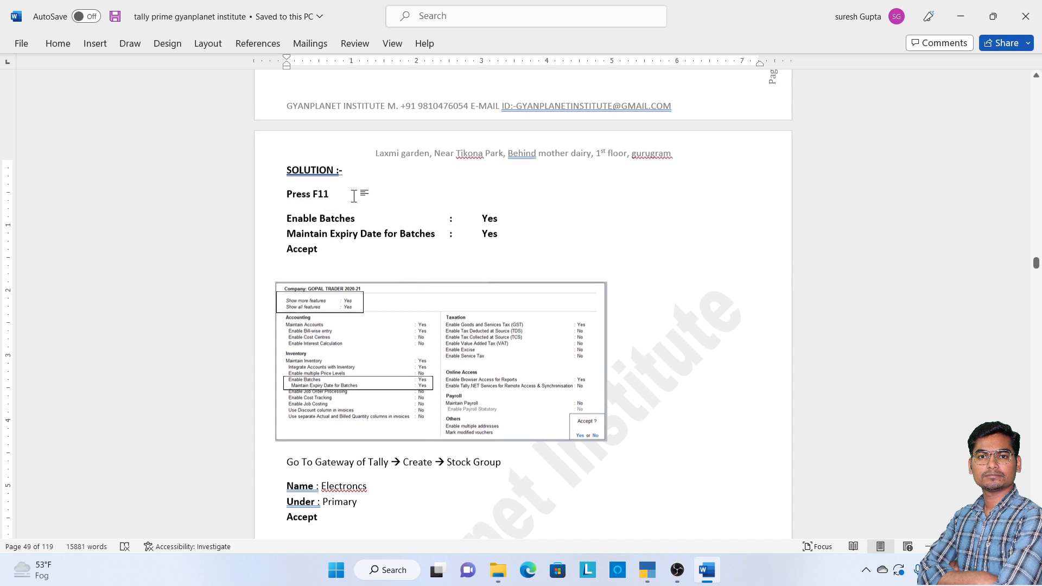
scroll(353, 197, "down", 1)
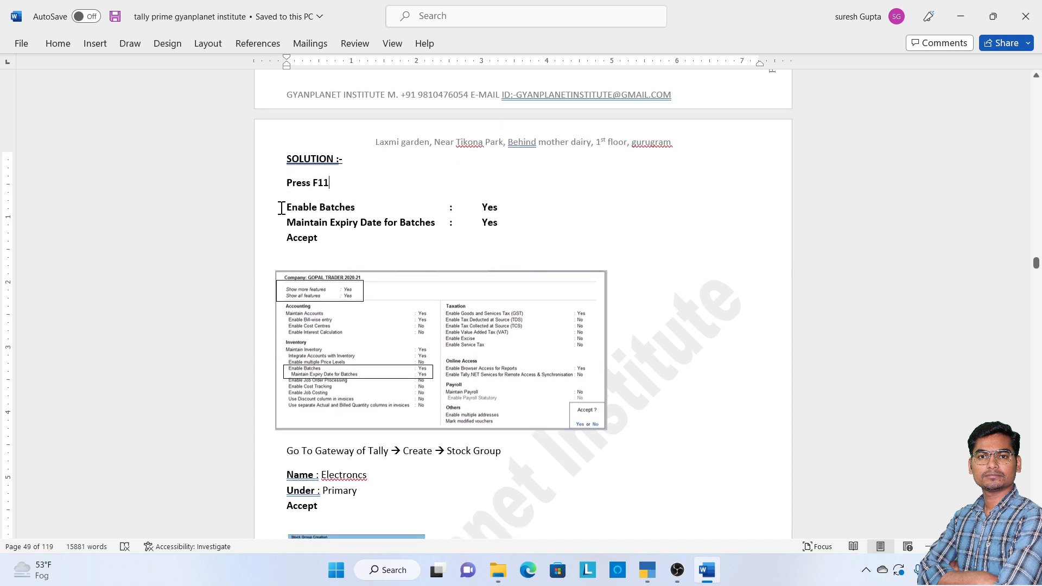
left_click_drag(281, 208, 504, 220)
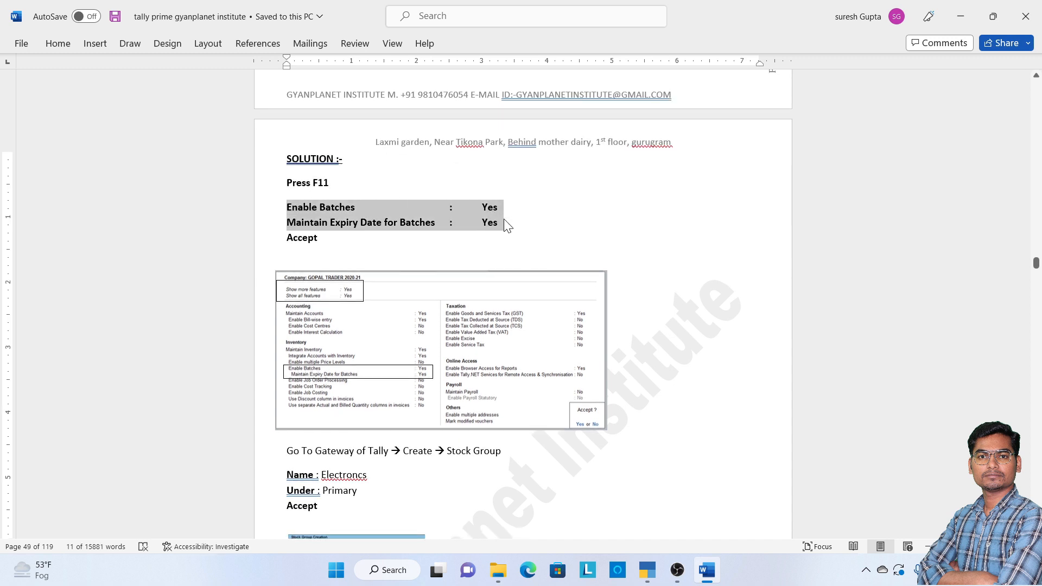
left_click(503, 220)
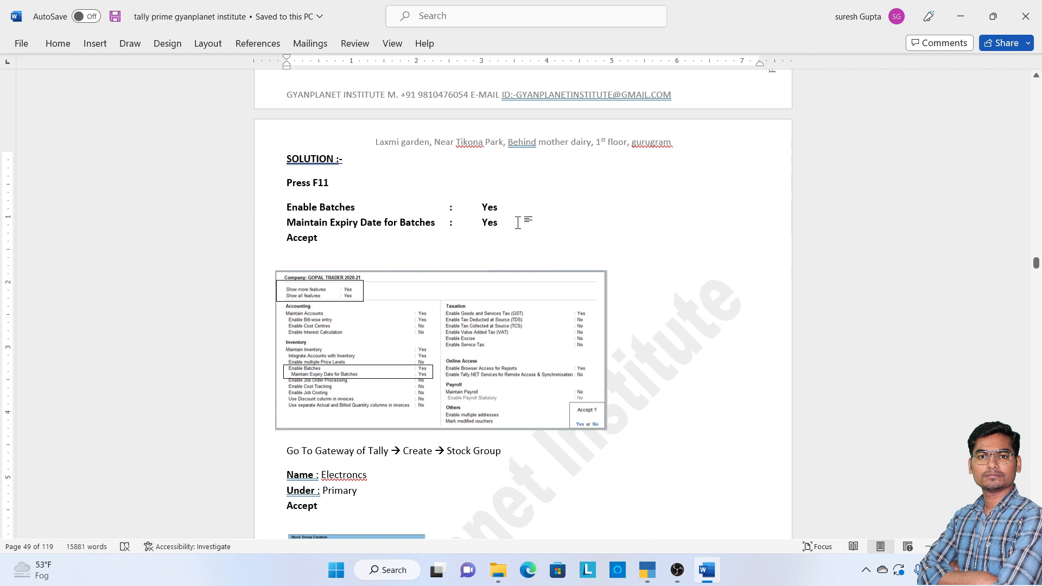
Step: Return to TallyPrime and set Enable Batches and Maintain Expiry Date for Batches to Yes in the company features
key("alt+Tab")
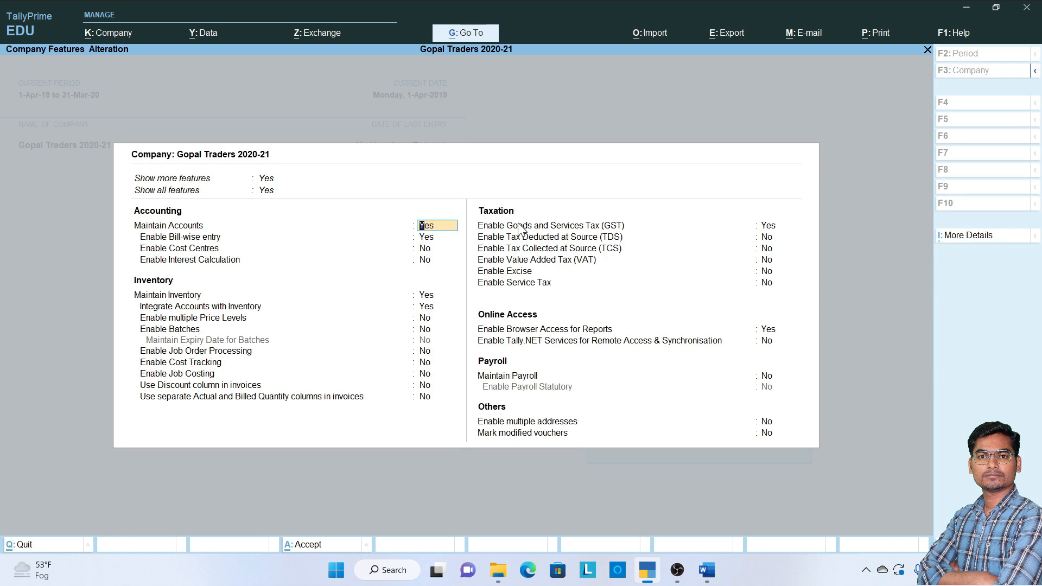
key("Down")
key("Down")
key("Down")
key("Down")
key("Down")
key("Down")
key("Down")
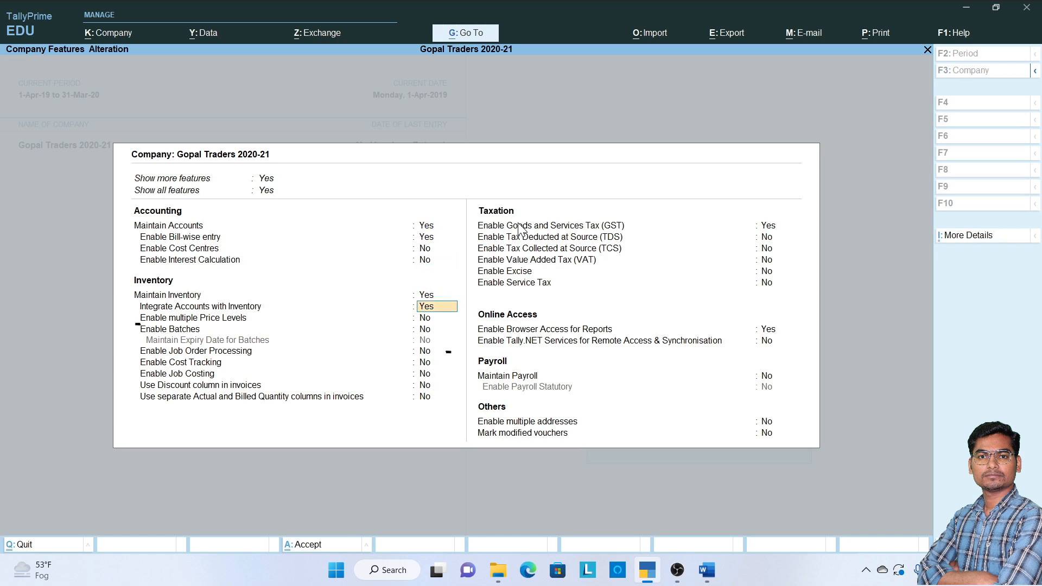
type("y")
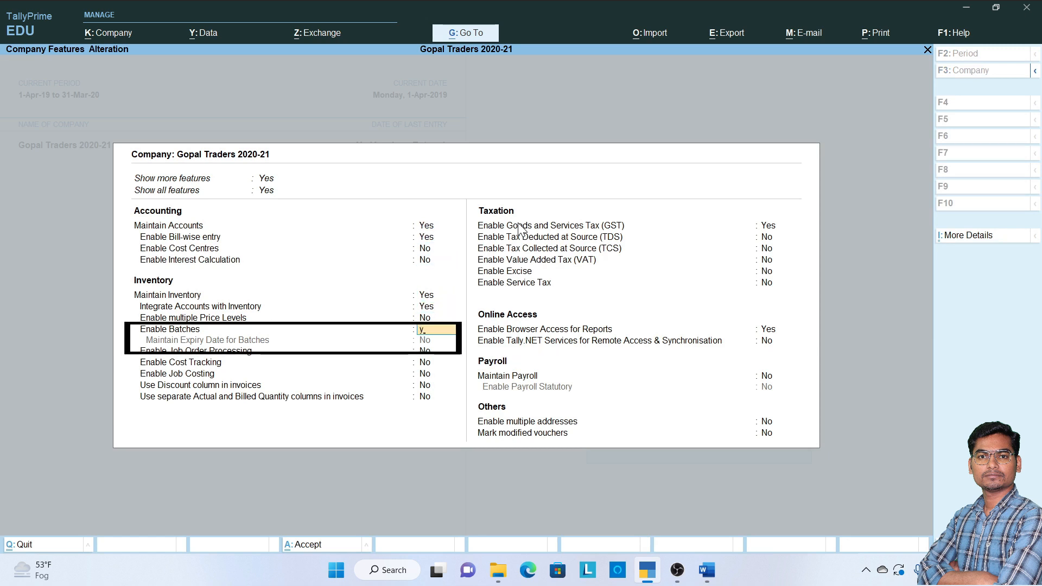
key("Return")
type("y")
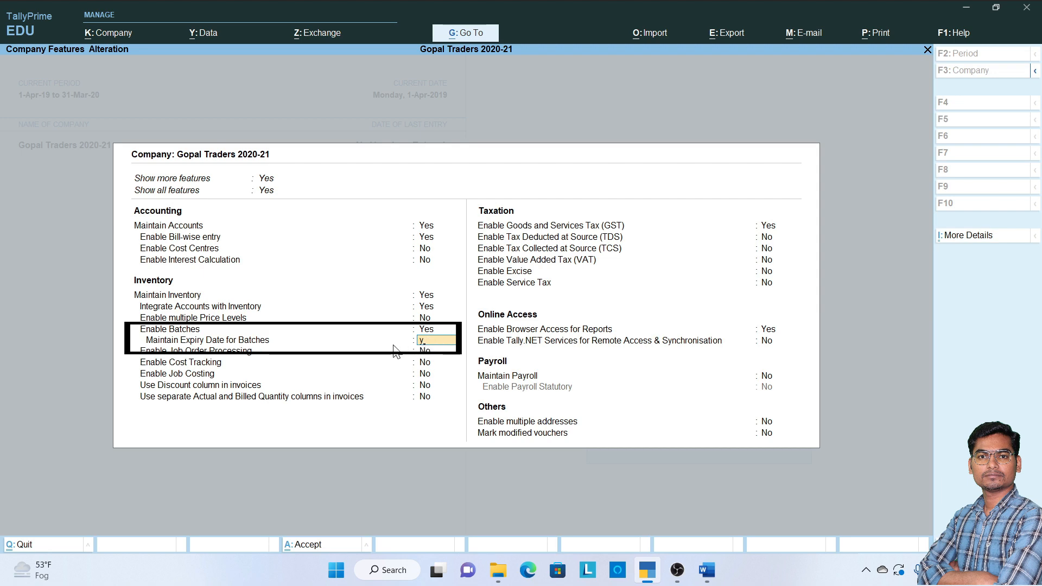
Step: Keep the remaining company features and the GST details at their defaults, and accept the feature changes
key("Return")
key("Return")
key("Return")
key("Return")
key("Return")
key("Return")
key("Return")
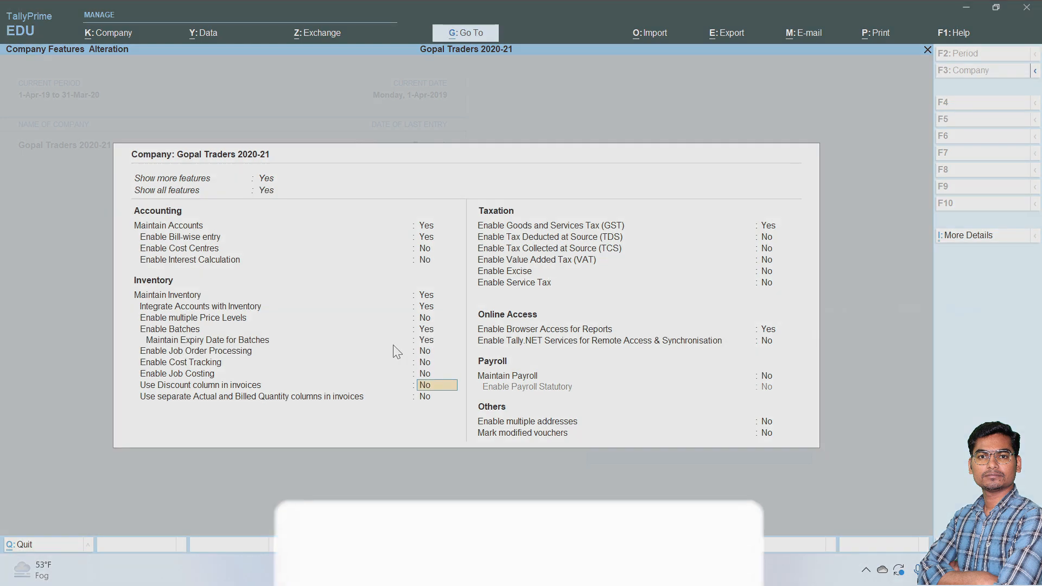
key("Return")
key("Return")
key("Return")
key("Return")
key("Return")
key("Return")
key("Return")
key("Return")
key("Return")
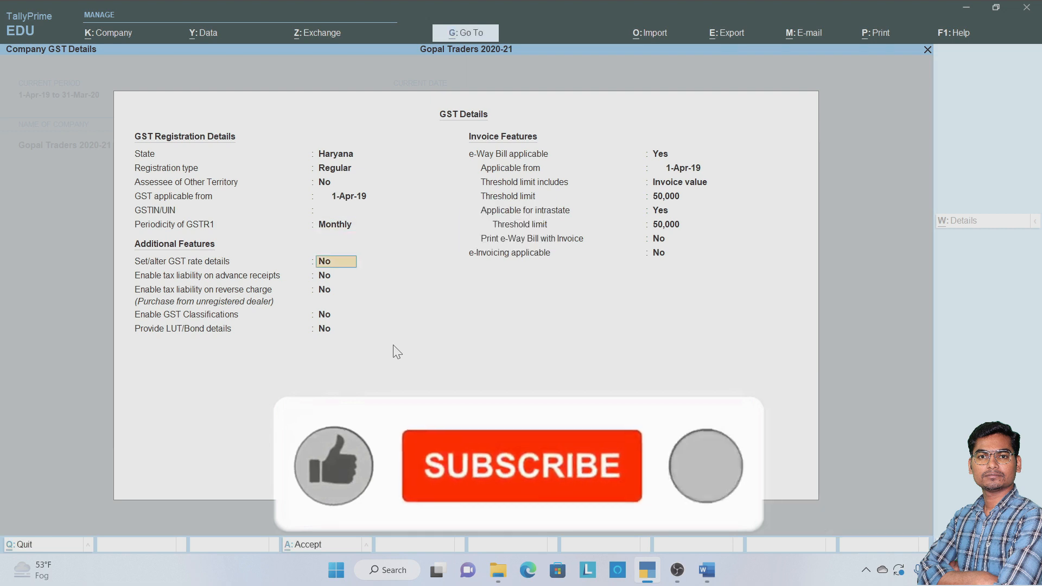
key("Return")
key("Return")
key("Return")
key("Return")
key("Return")
key("Return")
key("Return")
key("Return")
key("Return")
key("Return")
key("Return")
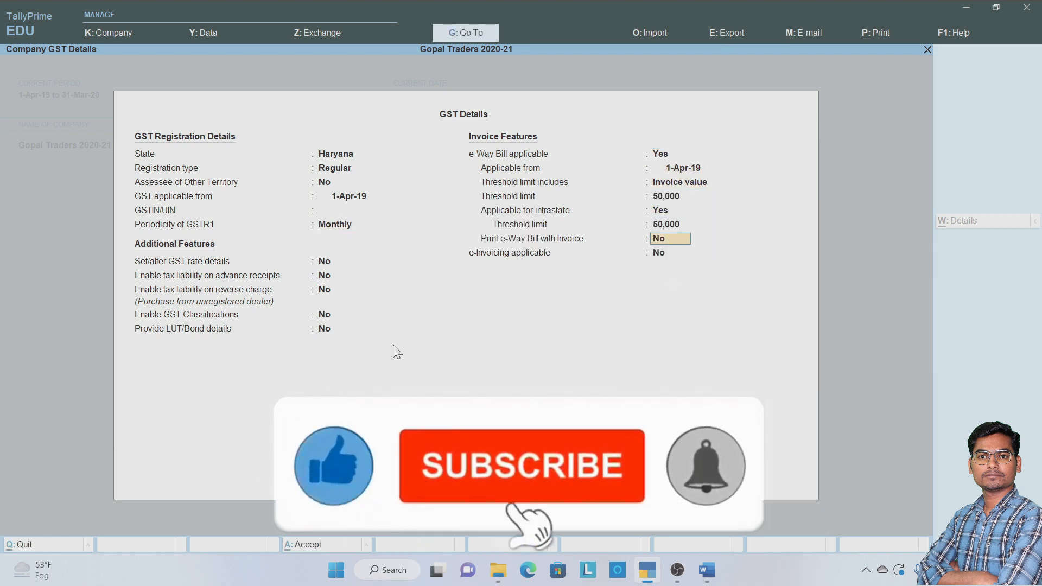
key("Return")
key("Return")
key("Return")
key("Return")
key("Return")
key("Return")
key("Return")
key("Return")
key("Return")
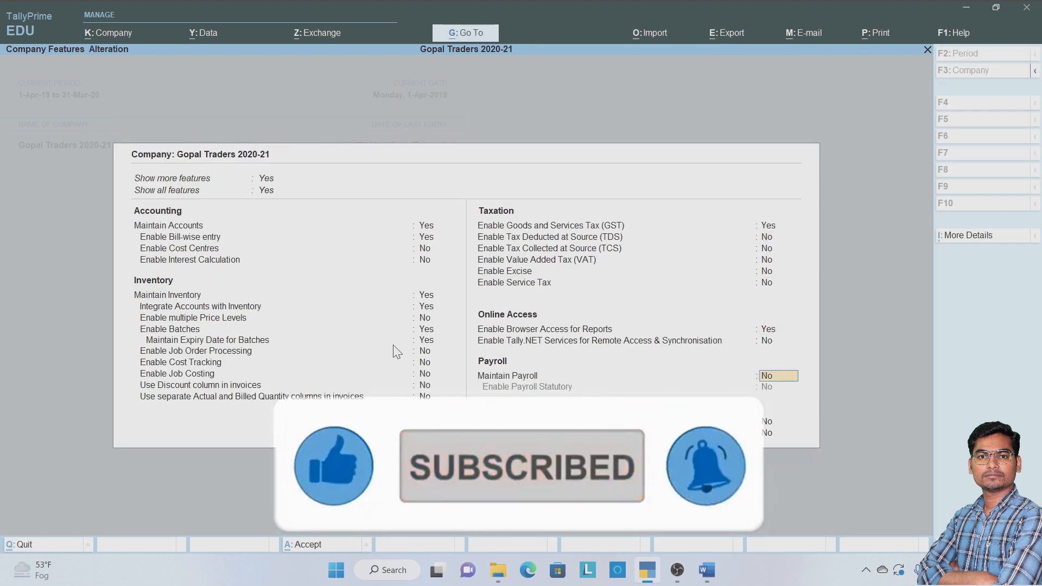
key("Return")
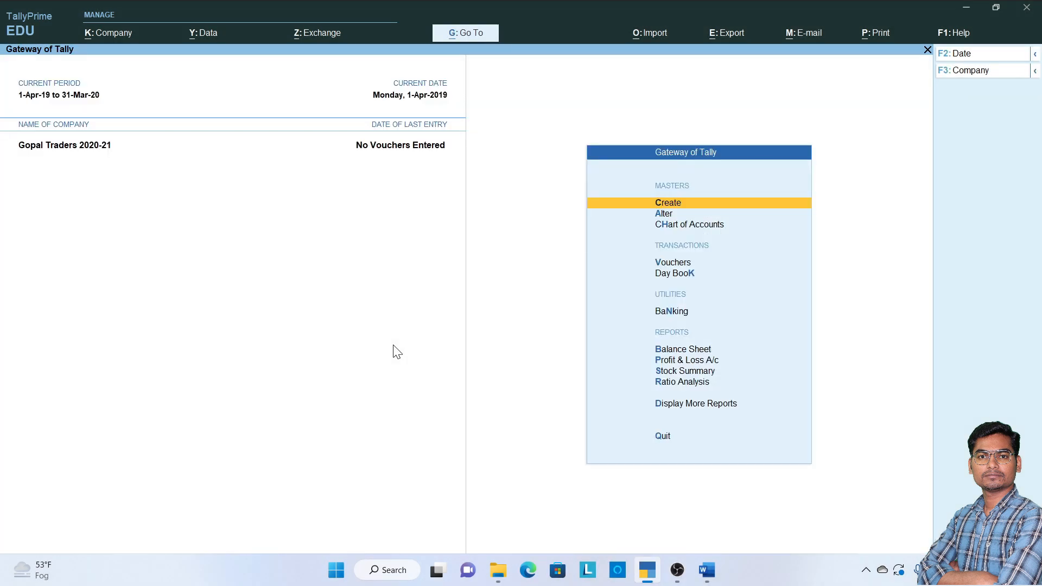
Step: Open the creation form for a new stock group from the inventory masters
key("Return")
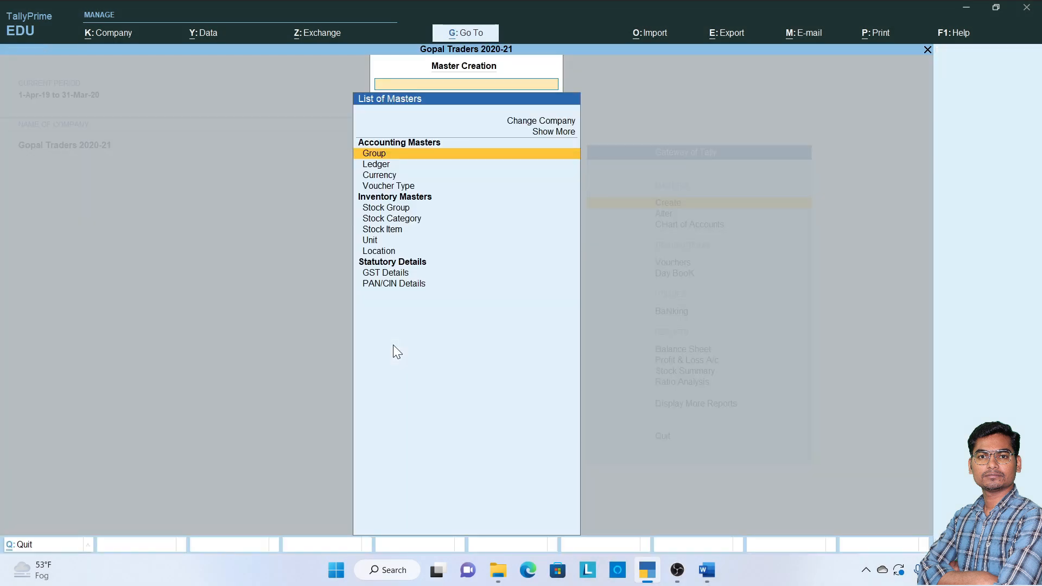
key("Down")
key("Down")
key("Down")
key("Down")
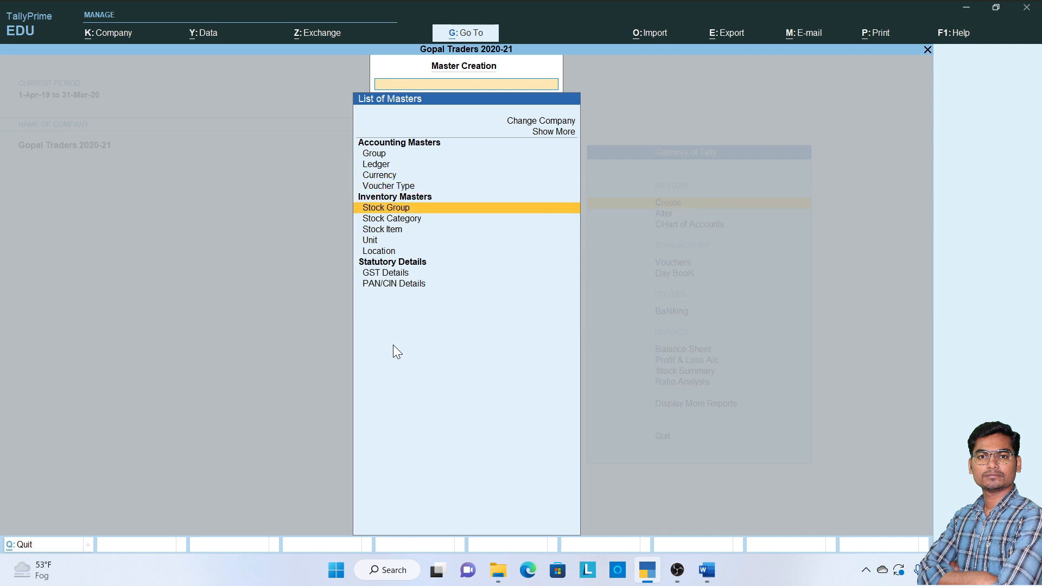
key("Return")
Step: Switch to the Word document and look up the stock group in the Delhi godown opening table
key("alt+Tab")
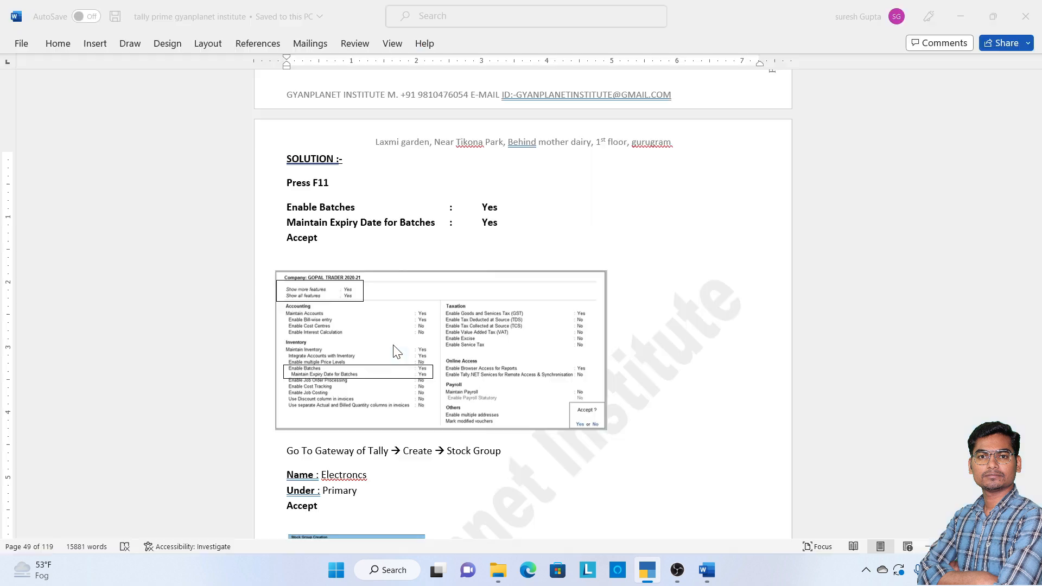
scroll(394, 346, "up", 5)
scroll(394, 346, "up", 4)
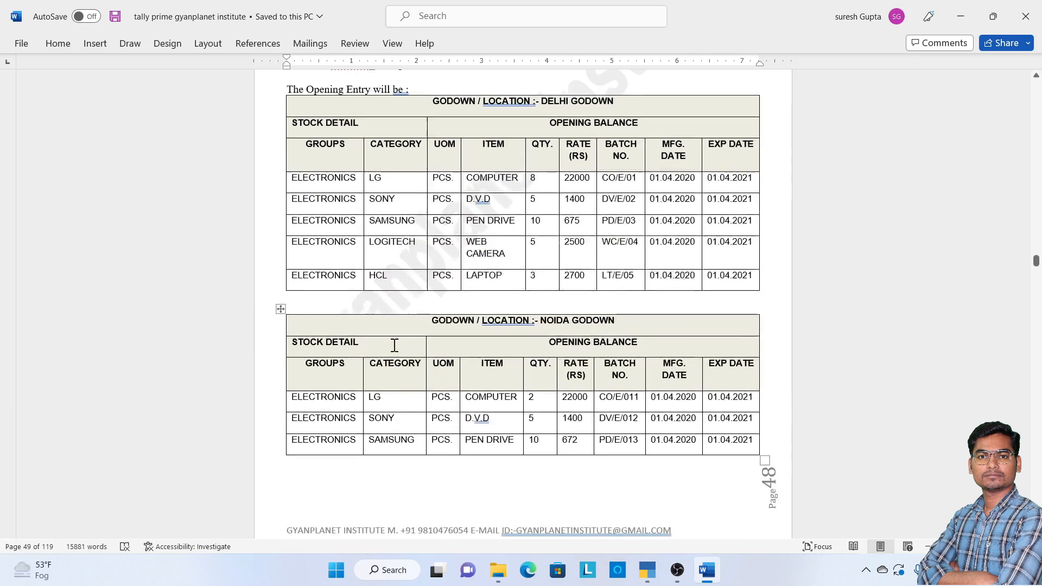
left_click_drag(344, 183, 333, 219)
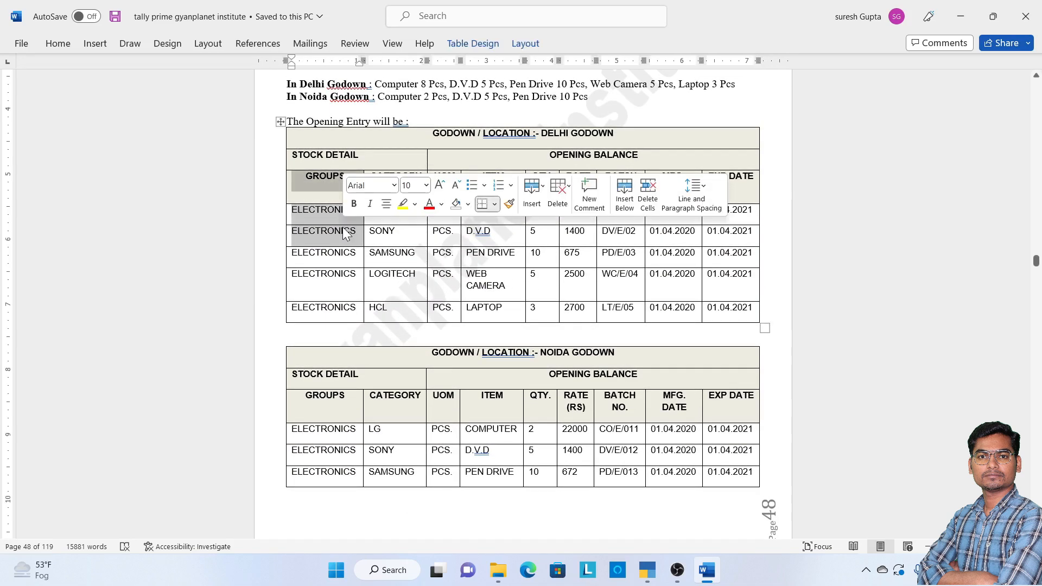
left_click(333, 221)
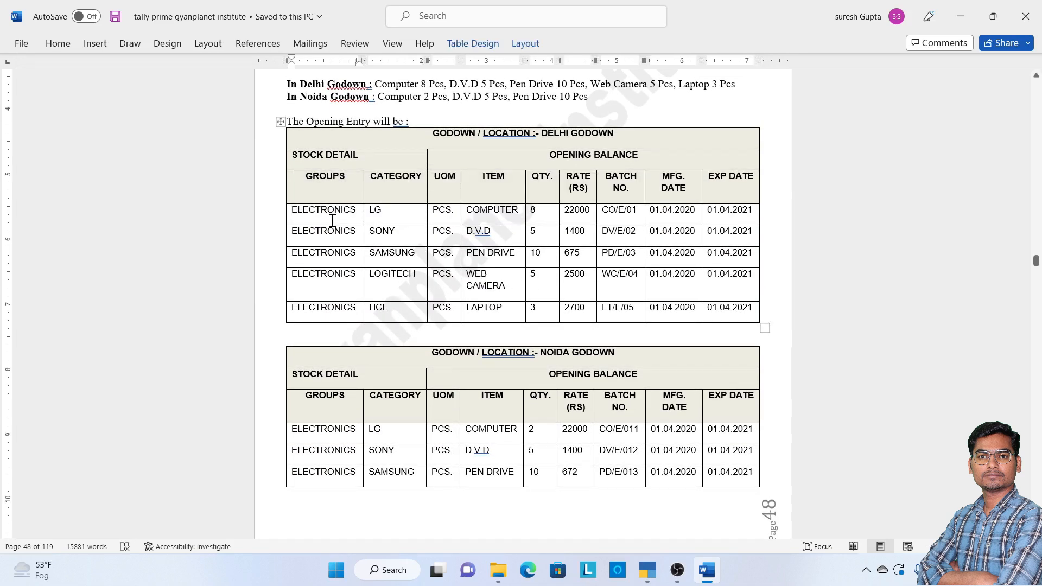
Step: Back in TallyPrime, create the stock group Electronics under Primary, keeping the quantity and GST options at No
key("alt+Tab")
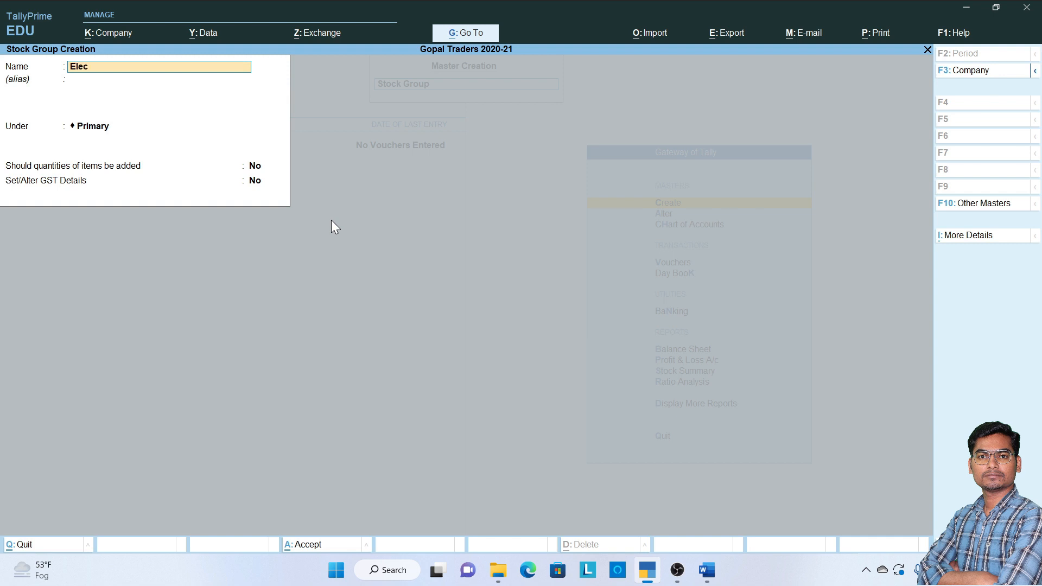
type("Electronics")
key("Return")
key("Return")
key("Return")
key("Return")
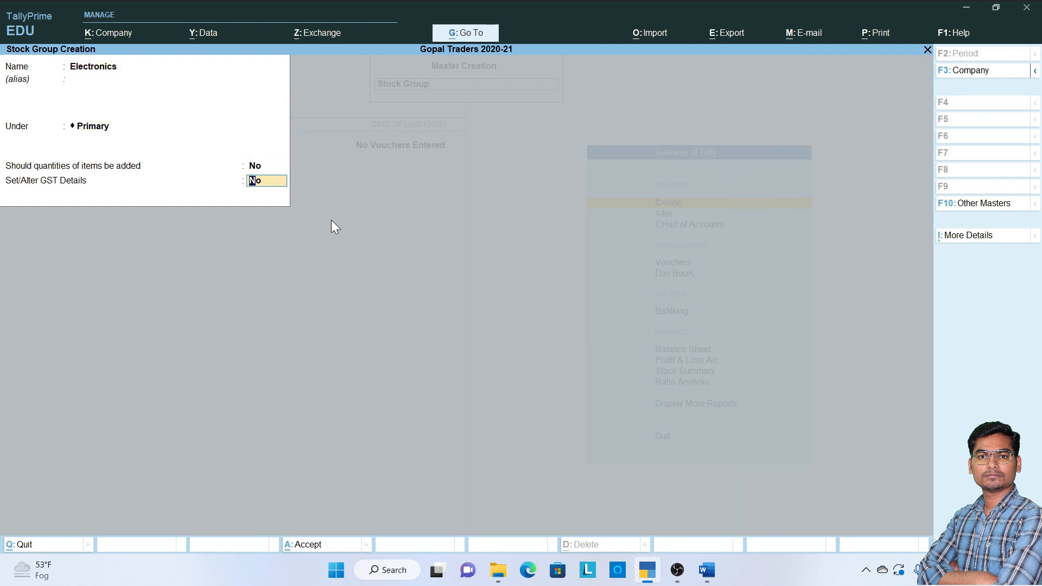
key("Return")
Step: Check the Groups columns of the Delhi and Noida godown tables in Word, and return to TallyPrime
key("alt+Tab")
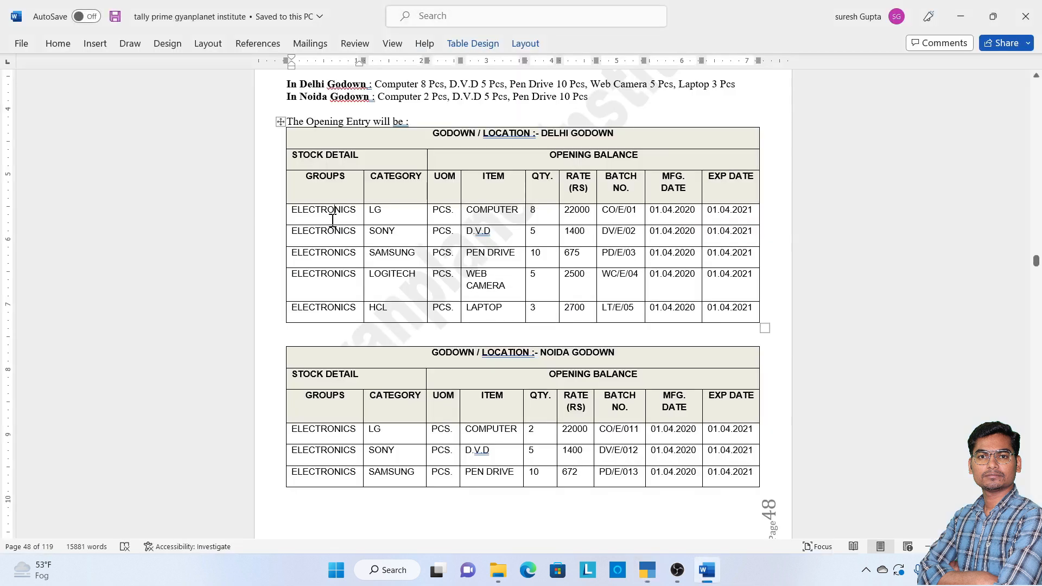
left_click_drag(333, 220, 329, 307)
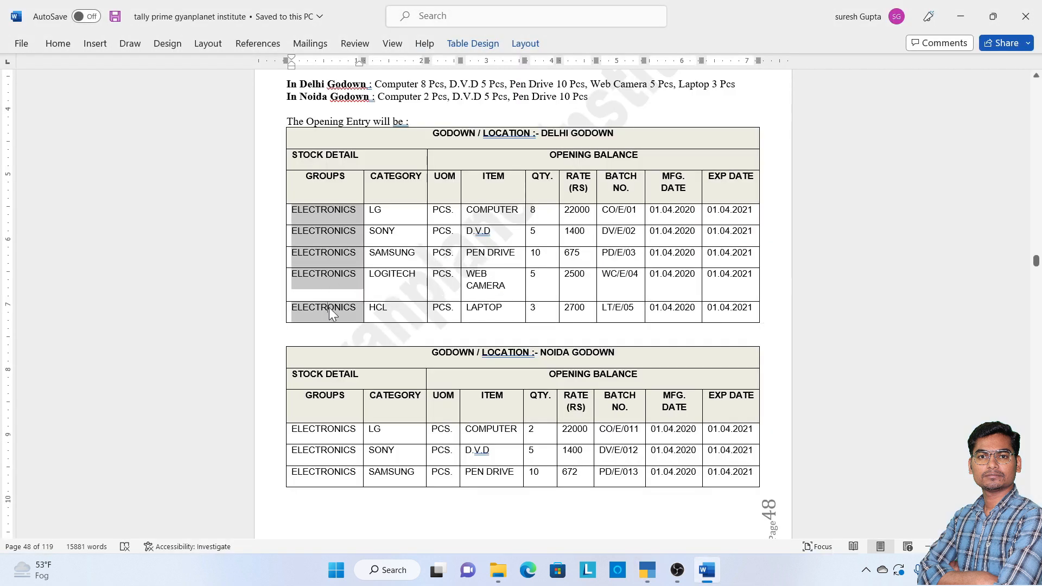
left_click(328, 307)
left_click_drag(337, 408, 329, 484)
left_click(321, 476)
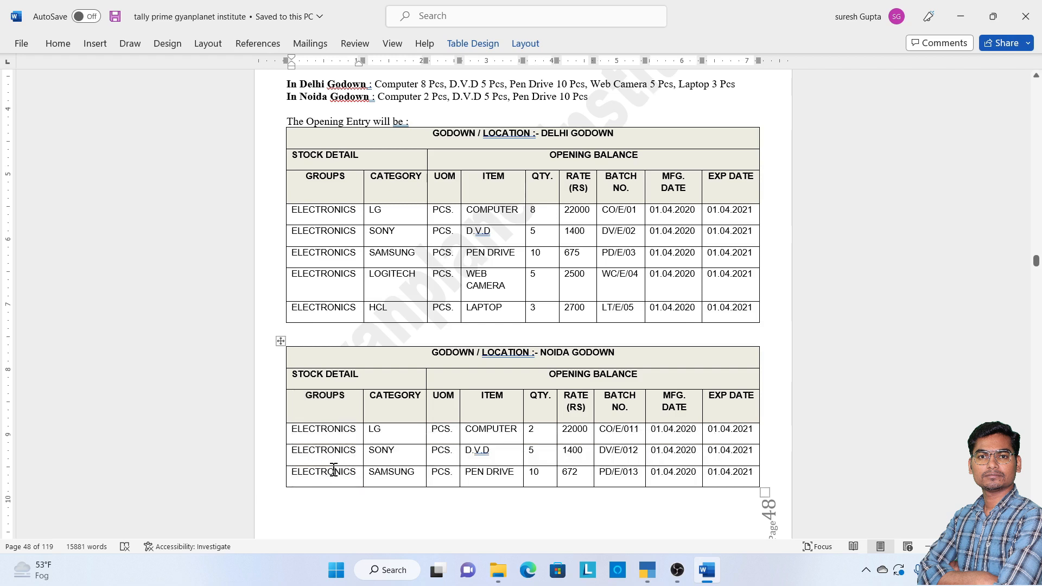
key("alt+Tab")
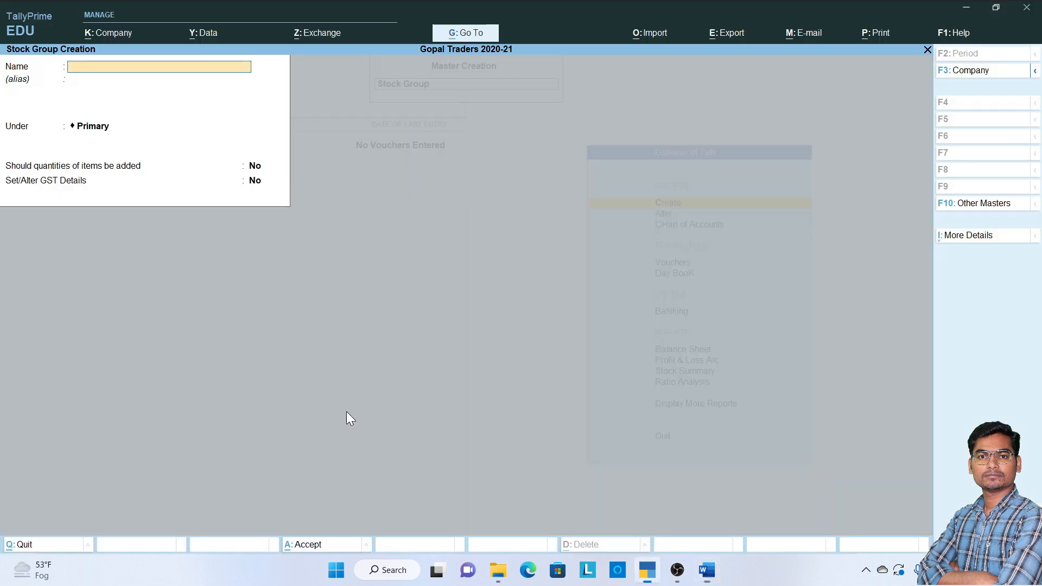
Step: Leave stock group creation and open the creation form for a new stock category
key("Escape")
key("y")
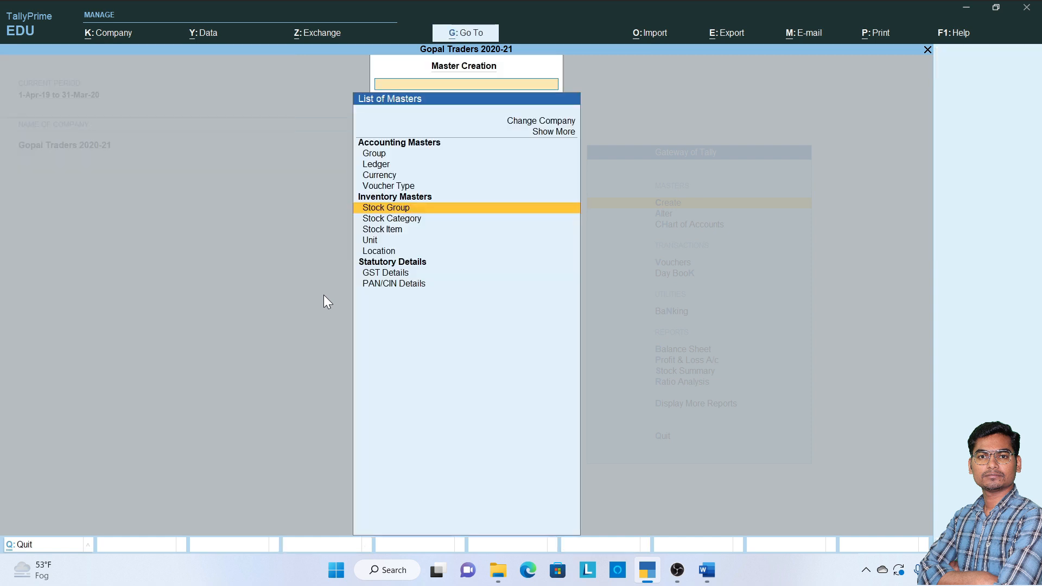
key("Down")
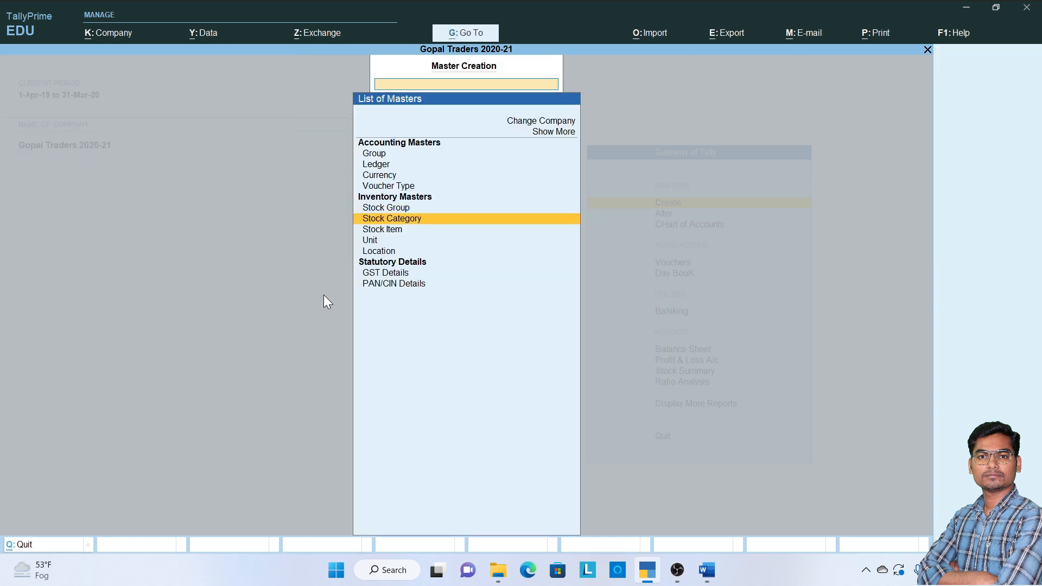
key("Return")
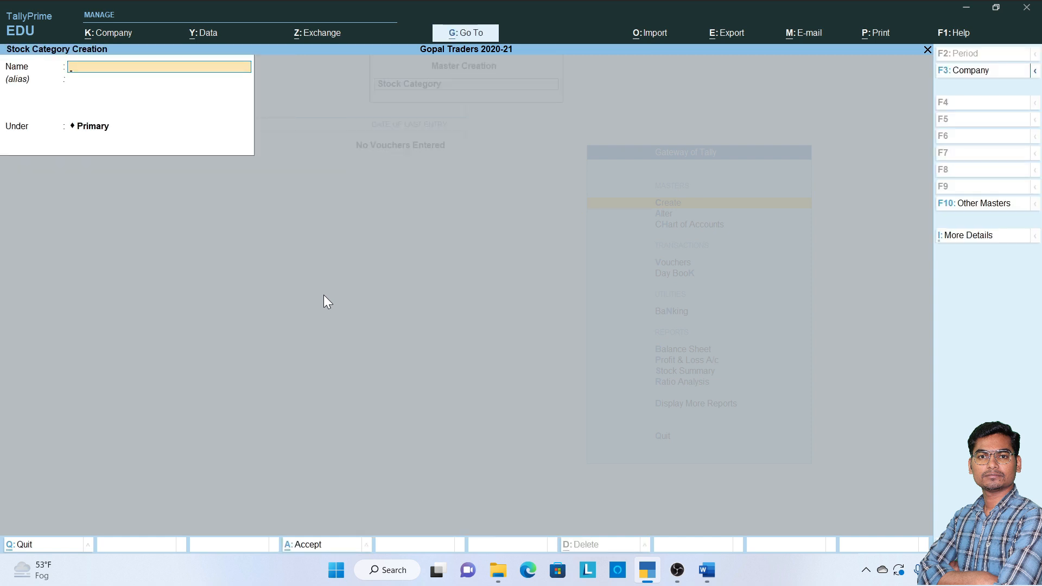
Step: Look up the stock categories in the Delhi godown table of the Word document
key("alt+Tab")
left_click_drag(399, 200, 405, 230)
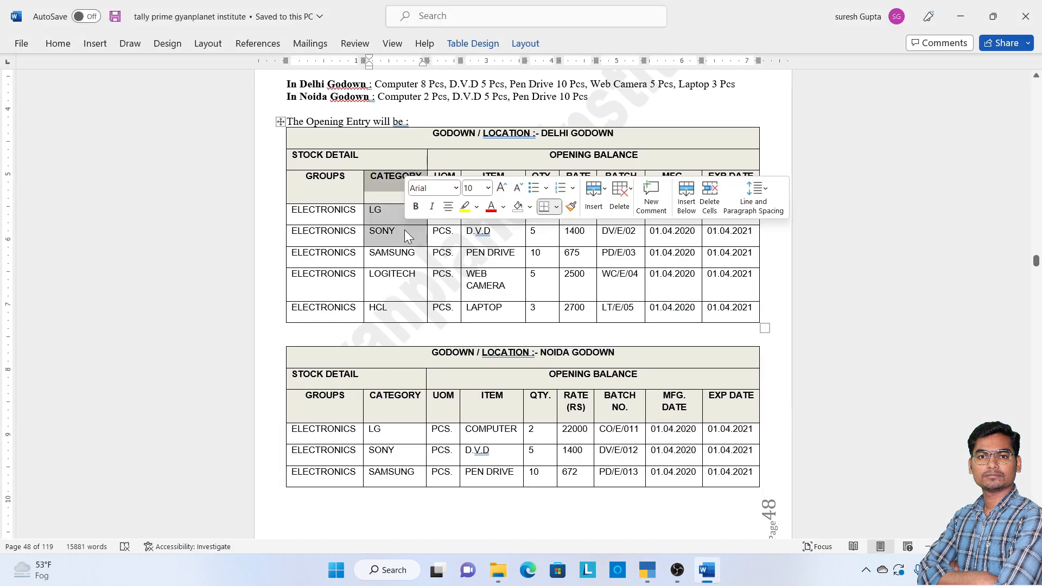
left_click(393, 212)
Step: Return to TallyPrime and create the stock categories Lg, Sony and Samsung under Primary
key("alt+Tab")
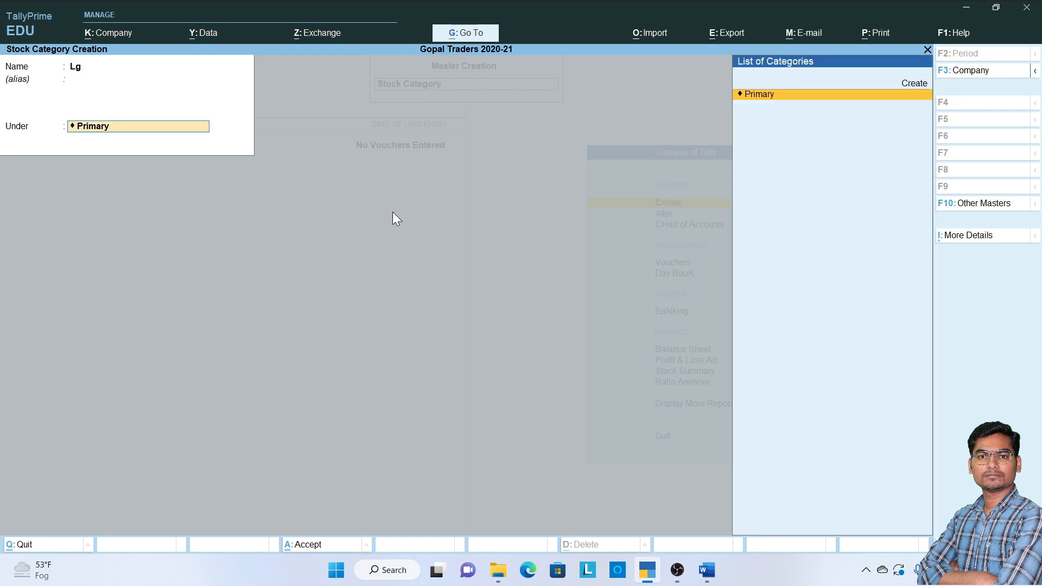
key("BackSpace")
key("BackSpace")
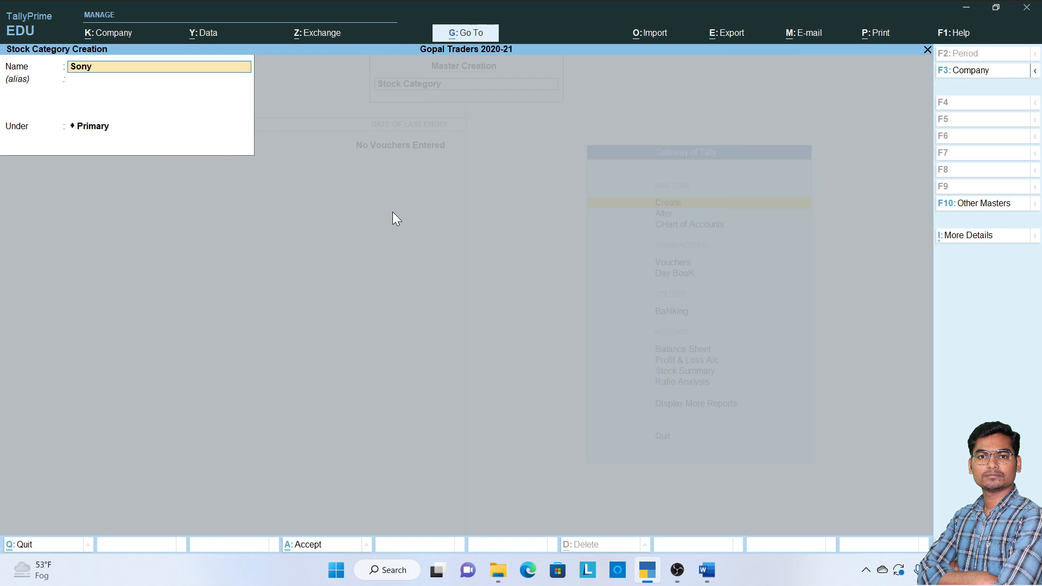
key("BackSpace")
key("BackSpace")
key("BackSpace")
key("BackSpace")
key("Return")
key("Return")
Step: Recheck the category list in Word, and create the stock categories Logitech and Hcl under Primary in TallyPrime
key("alt+Tab")
key("alt+Tab")
type("Logitech")
key("Return")
key("Return")
key("Return")
type("Hcl")
key("Return")
key("Return")
key("Return")
Step: Check the categories in the Noida godown table in Word, and return to TallyPrime's stock category form
key("alt+Tab")
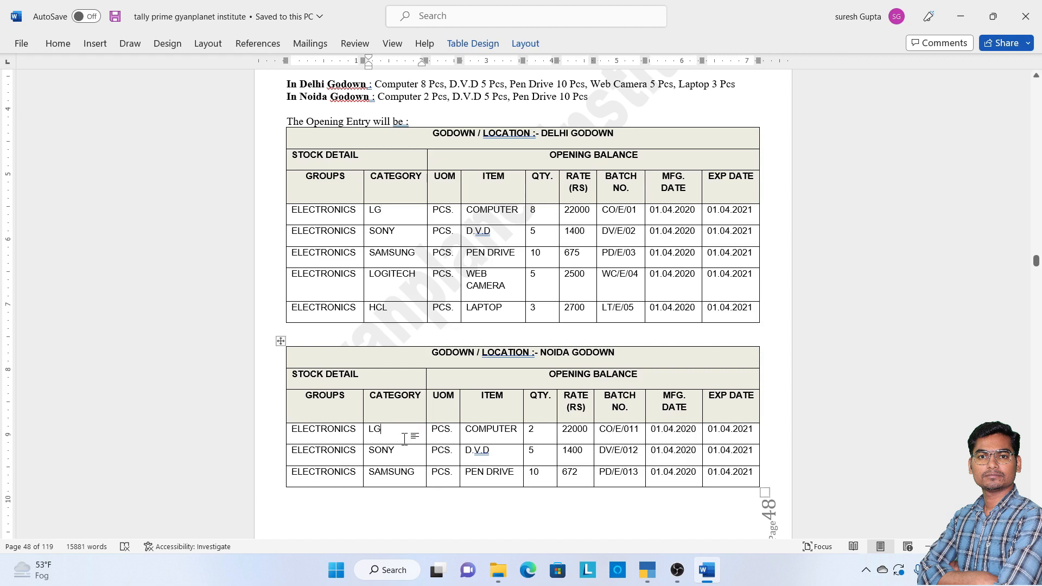
left_click_drag(404, 468, 395, 420)
left_click(395, 421)
key("alt+Tab")
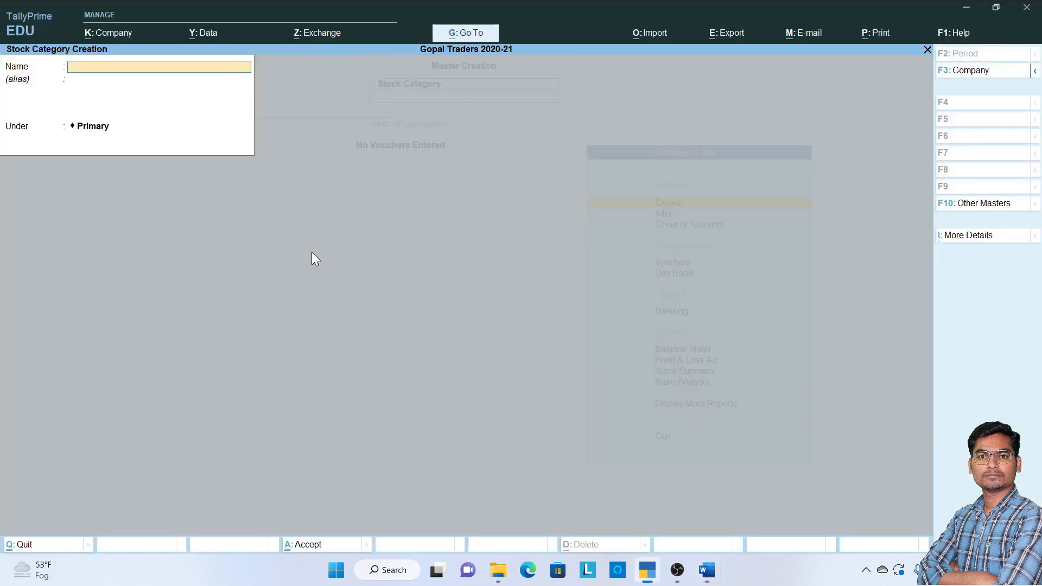
Step: Try to create a second stock category named Lg, and clear the name
type("Lg")
key("Return")
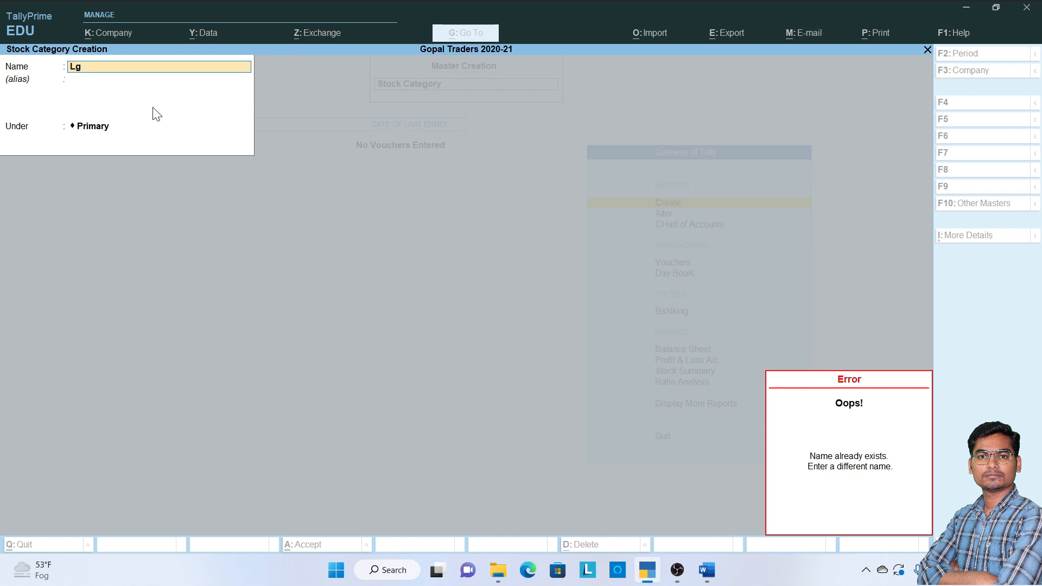
key("Escape")
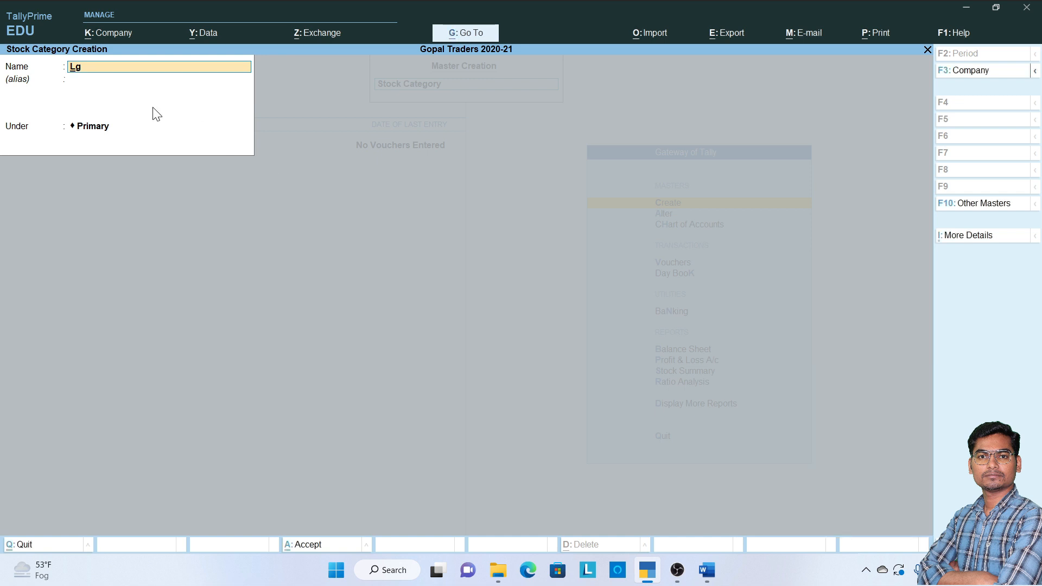
key("BackSpace")
key("BackSpace")
Step: Leave stock category creation and start a simple unit with symbol pcs and formal name Pieces
key("Escape")
key("Return")
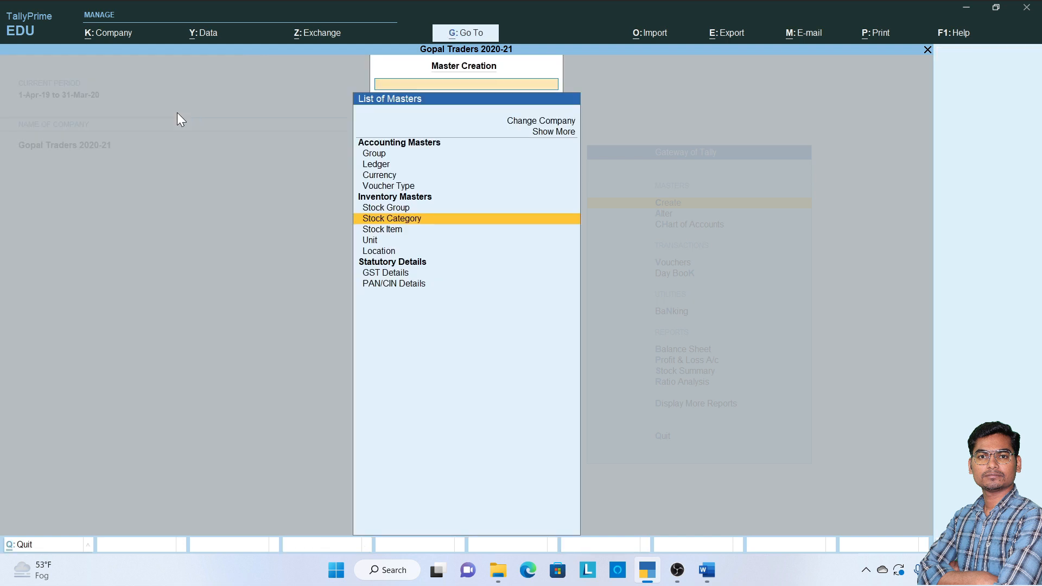
key("Down")
key("Down")
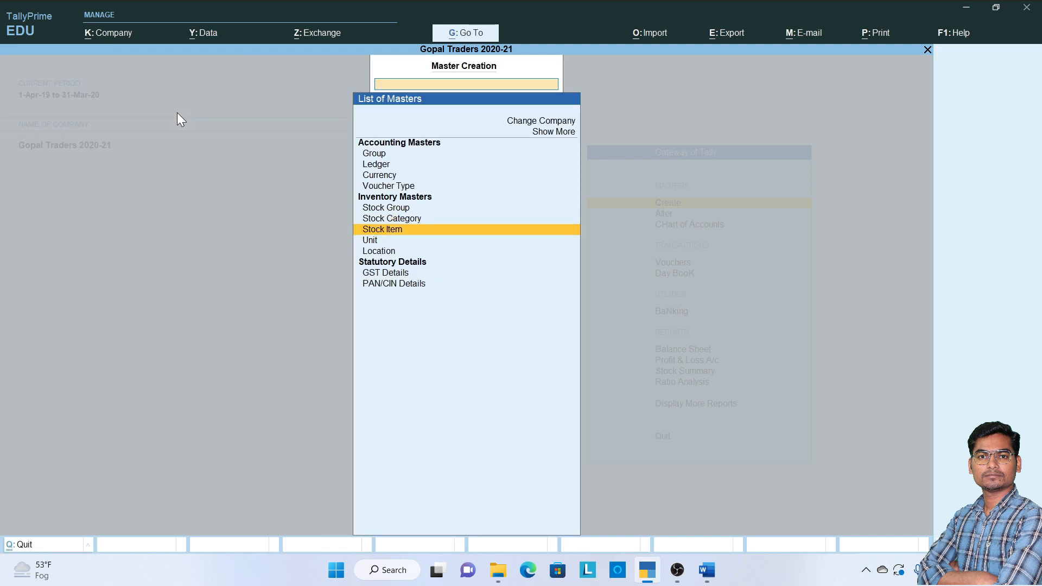
key("Return")
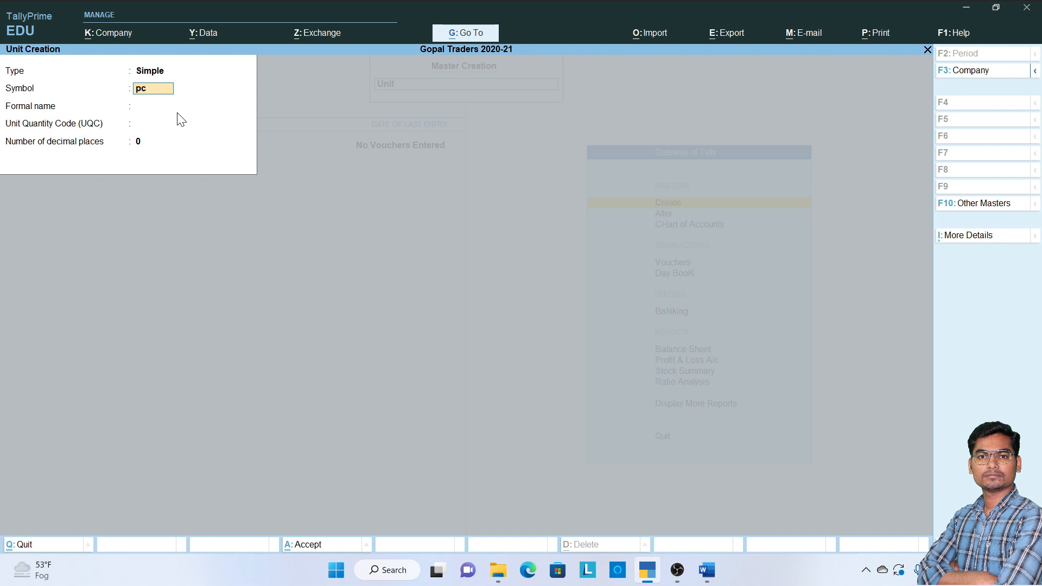
type("pcs")
key("Return")
type("Pi")
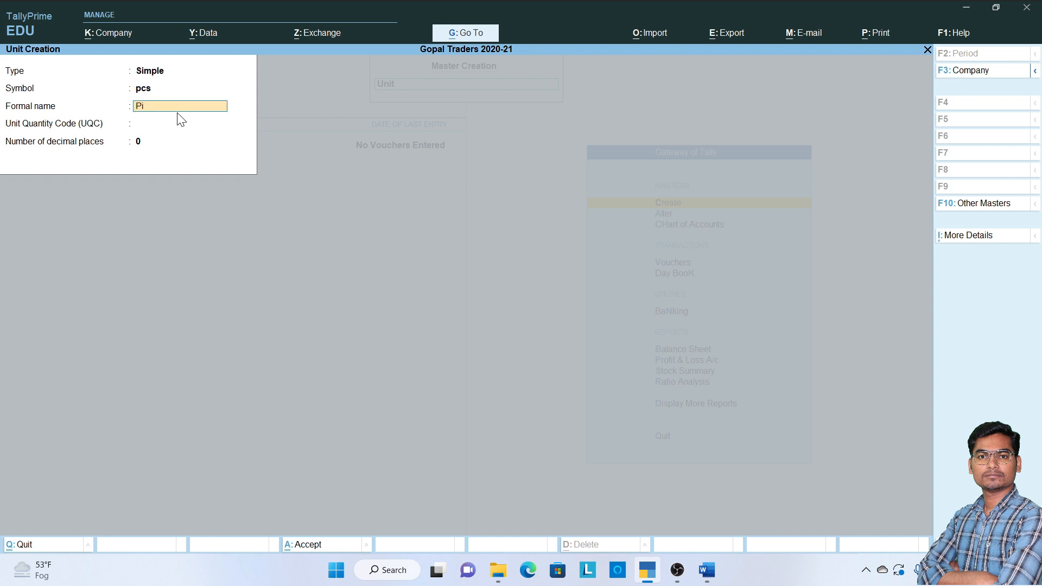
type("eces")
Step: Check the UOM column of the Delhi godown table in Word, and return to the unit form in TallyPrime
key("alt+Tab")
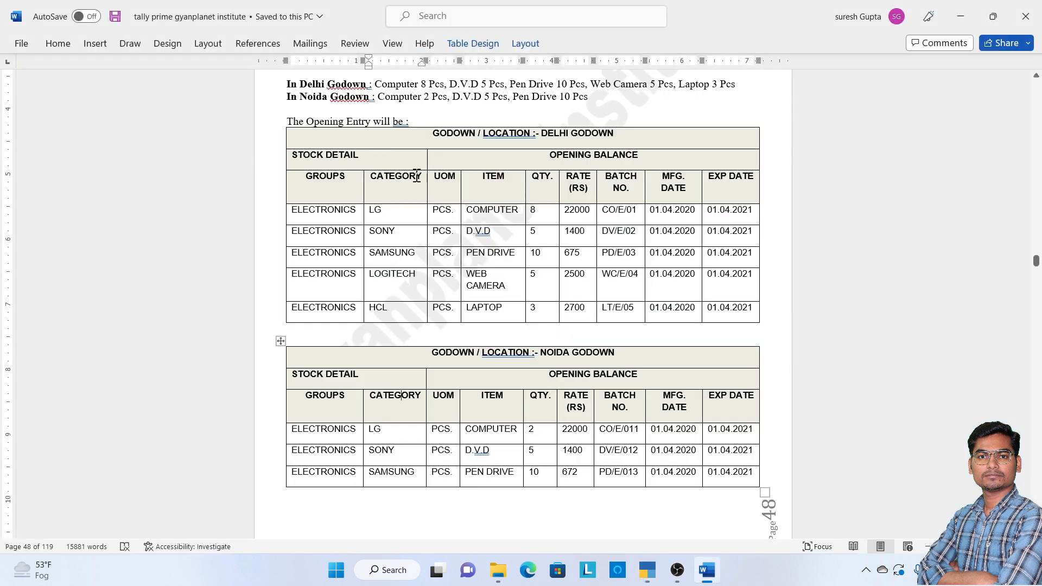
left_click(444, 188)
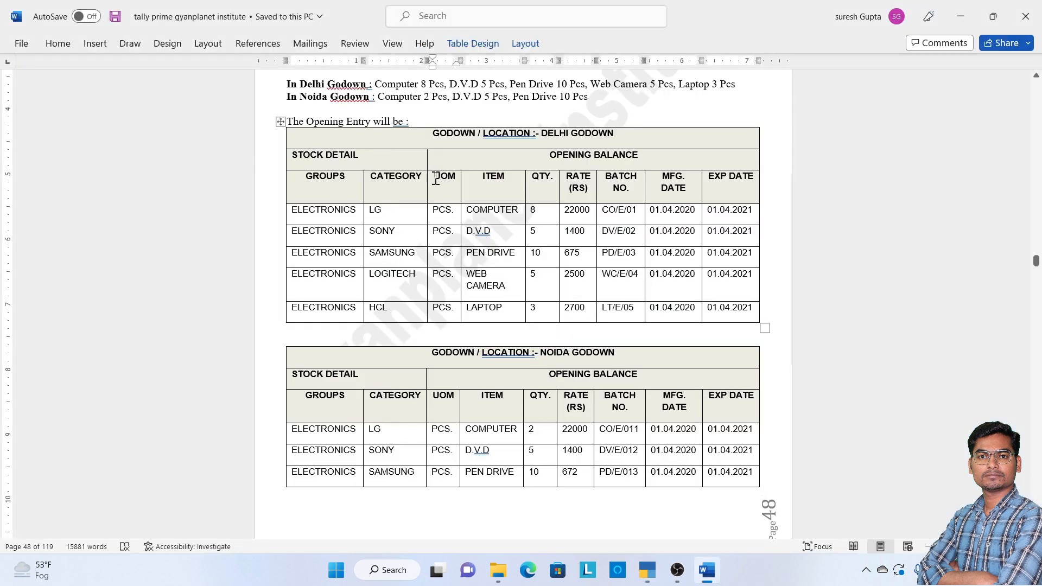
left_click_drag(435, 181, 450, 214)
left_click(452, 178)
left_click(450, 213)
key("alt+Tab")
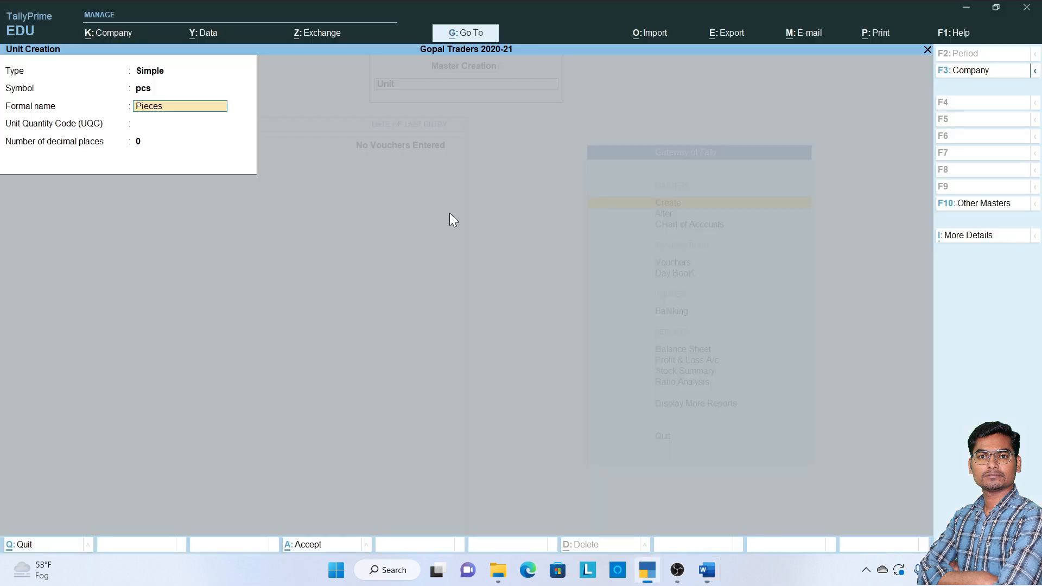
Step: Review the unit's symbol and formal name, save the unit with 0 decimal places, and leave unit creation
left_click(149, 88)
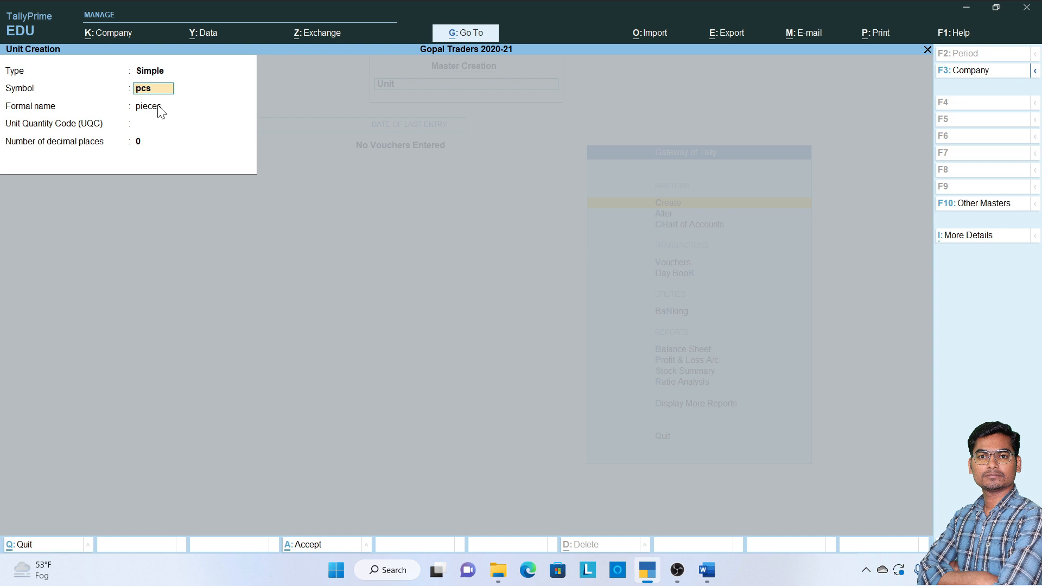
left_click(160, 111)
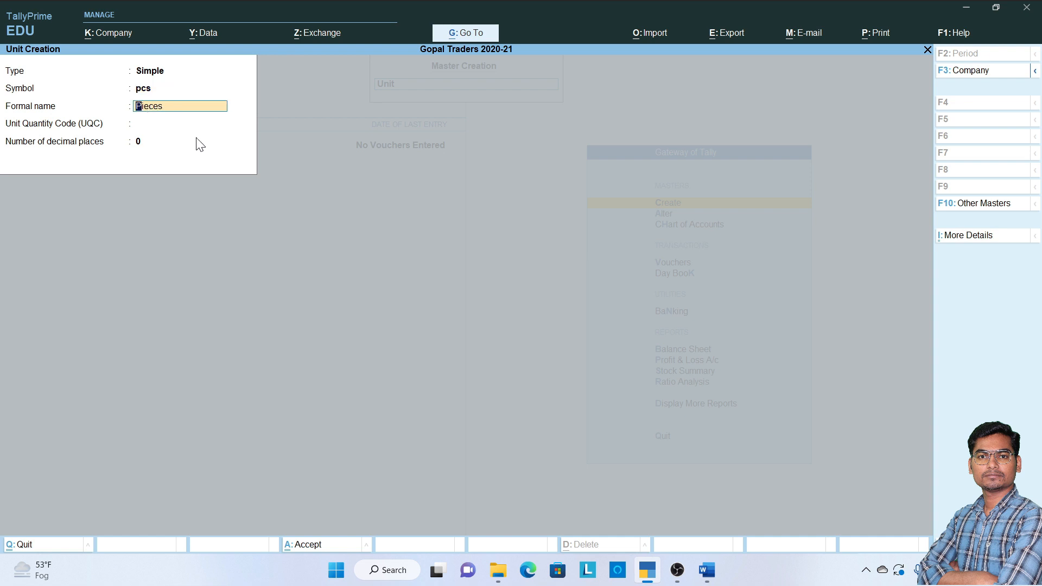
key("Return")
key("Return")
key("Return")
key("Return")
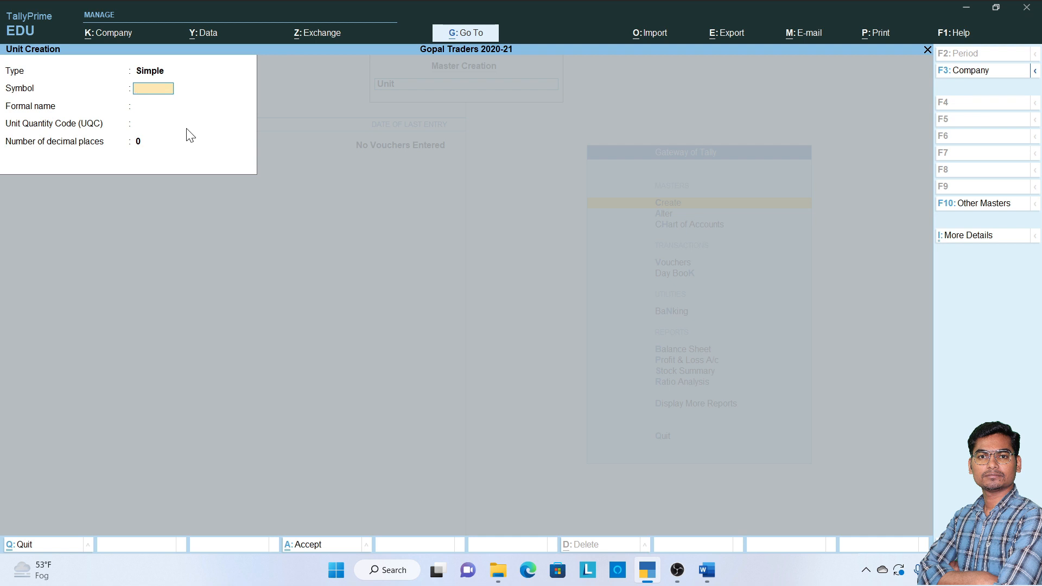
key("Escape")
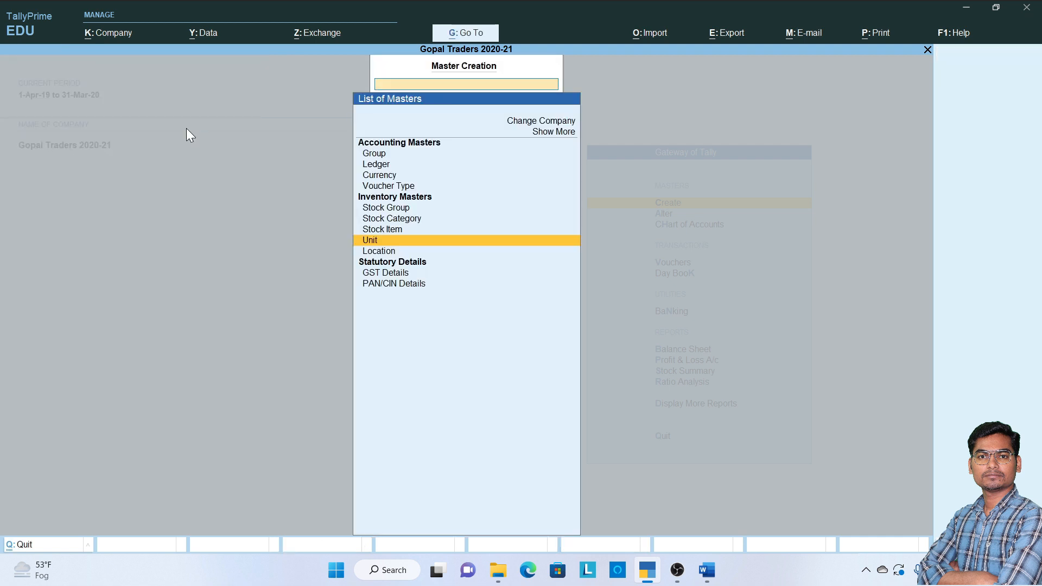
Step: Start creating a new location, and check the godown names in the headings of both Word tables
key("Down")
key("Return")
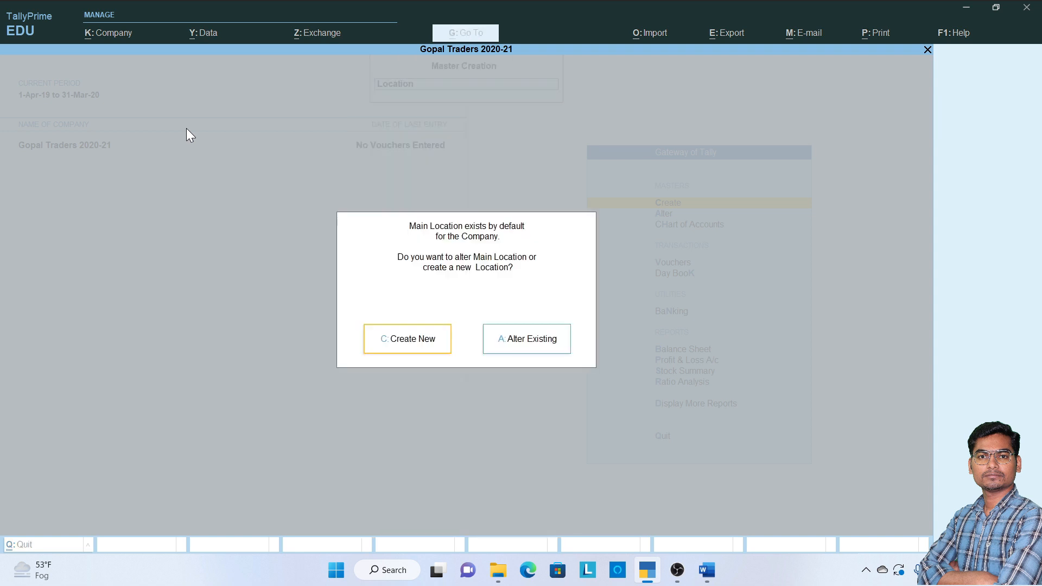
key("Return")
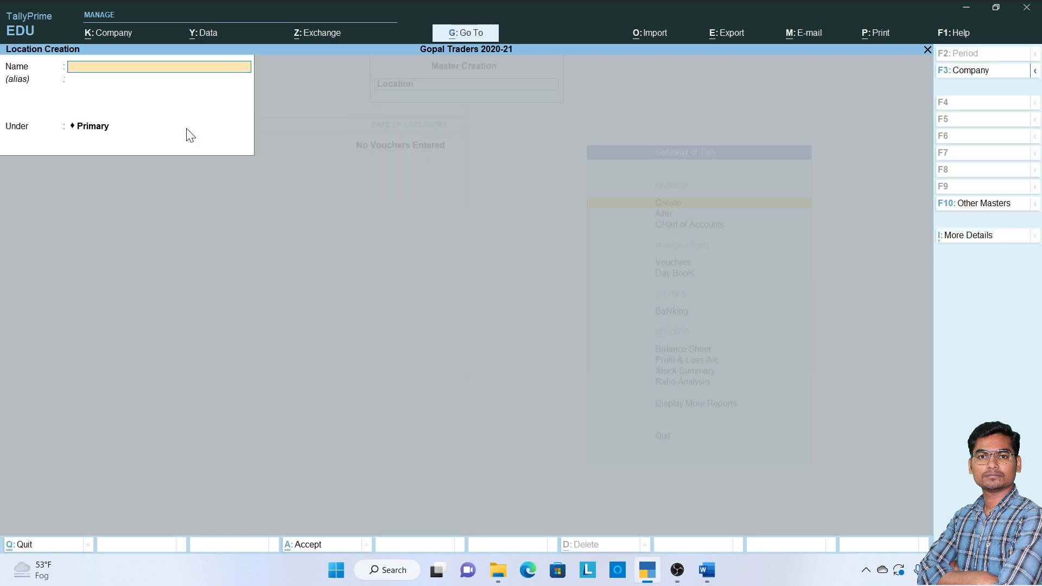
key("alt+Tab")
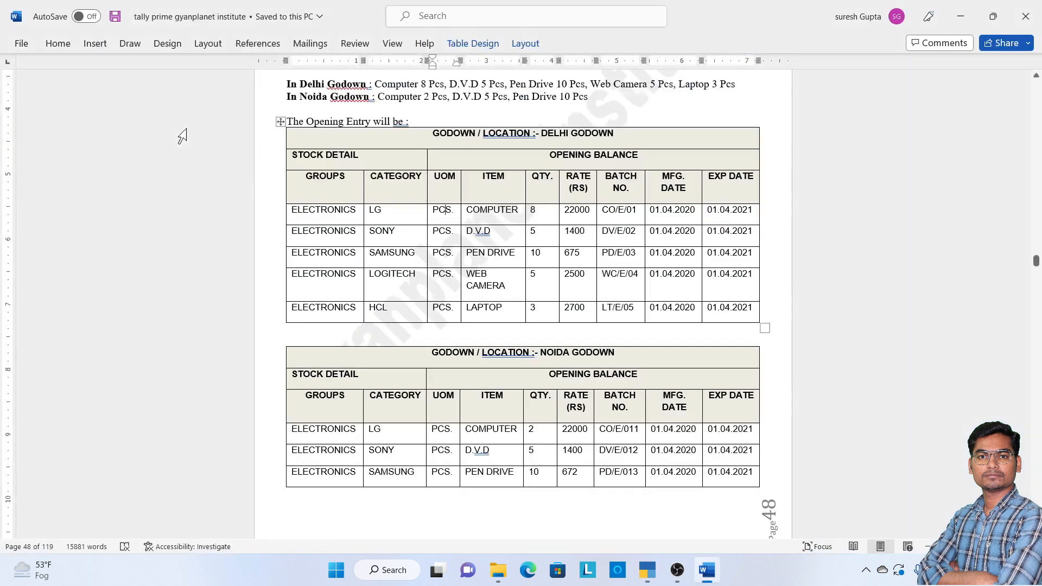
left_click(586, 134)
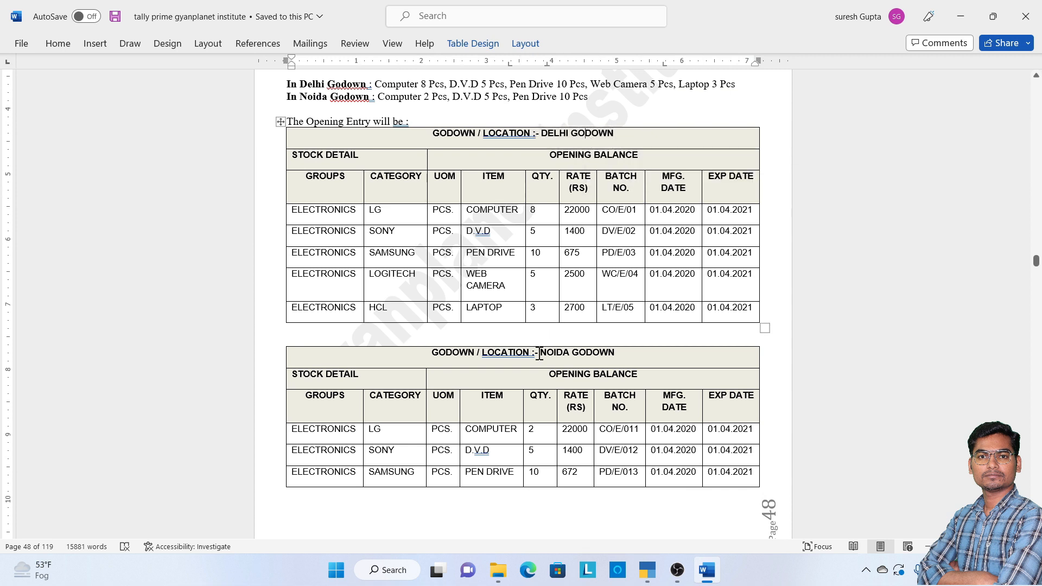
left_click_drag(539, 354, 614, 353)
left_click(615, 352)
key("alt+Tab")
Step: Create the locations Delhi and Noida under Primary in TallyPrime, and return to the list of masters
type("D")
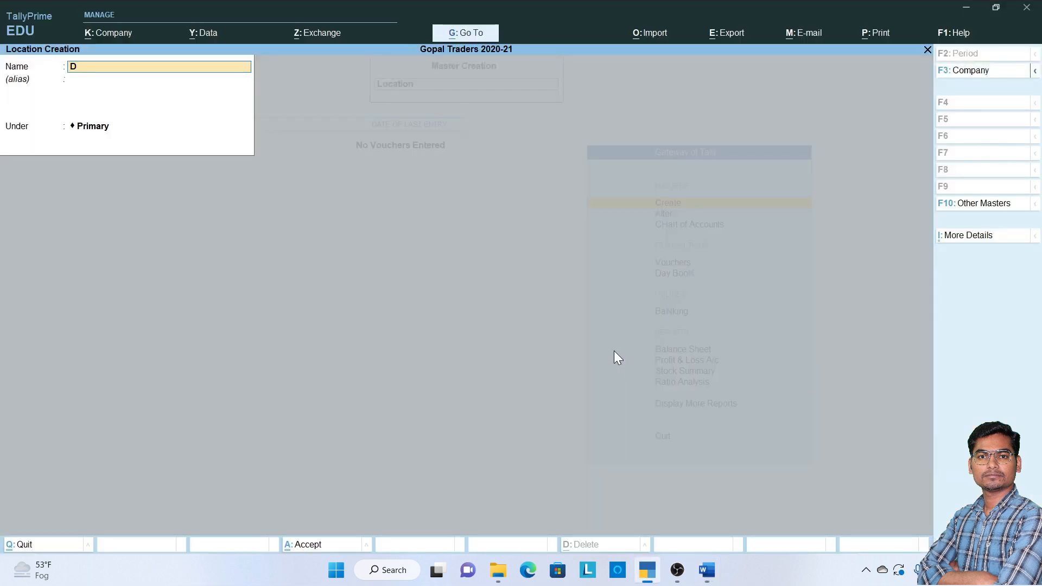
key("Return")
key("Return")
key("Return")
type("Noida")
key("Return")
key("Return")
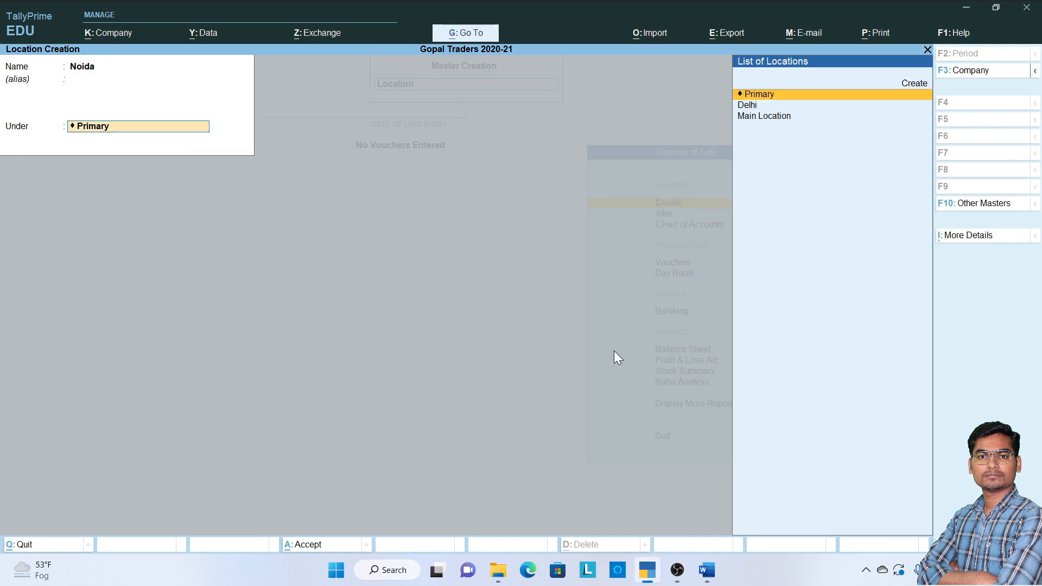
key("Return")
key("Escape")
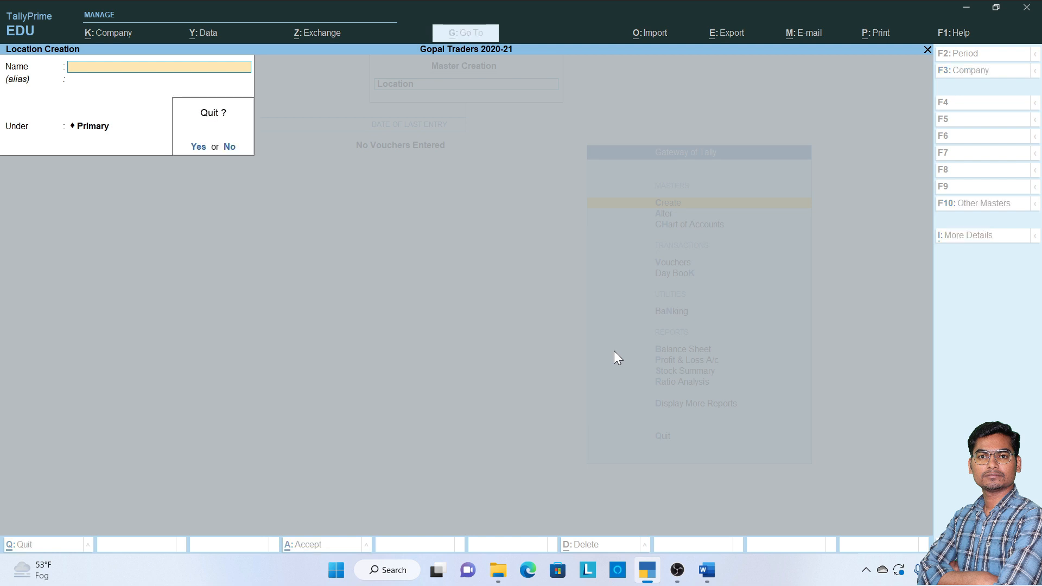
key("Return")
key("Up")
key("Up")
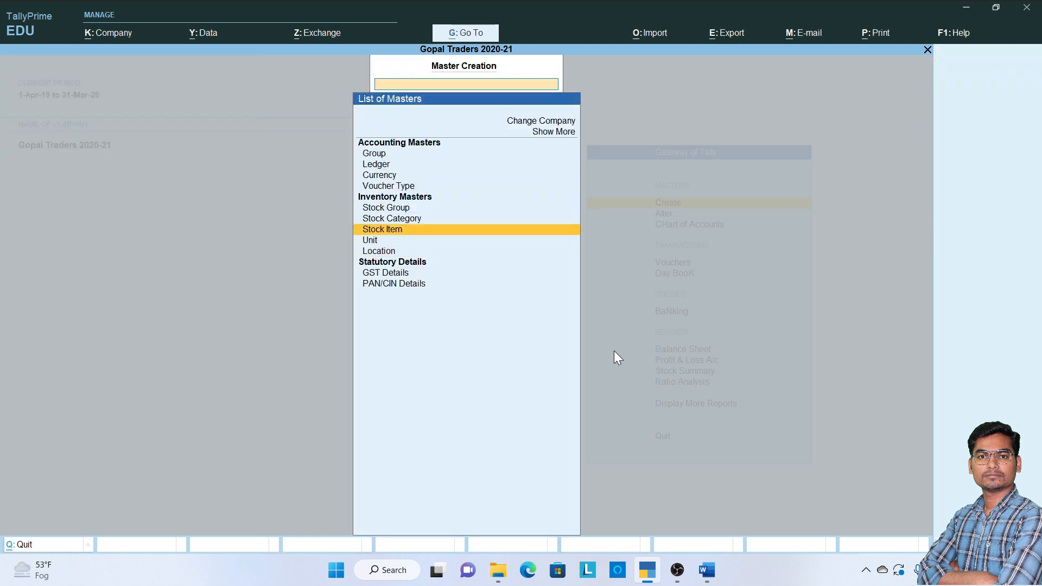
key("Up")
key("Up")
key("Down")
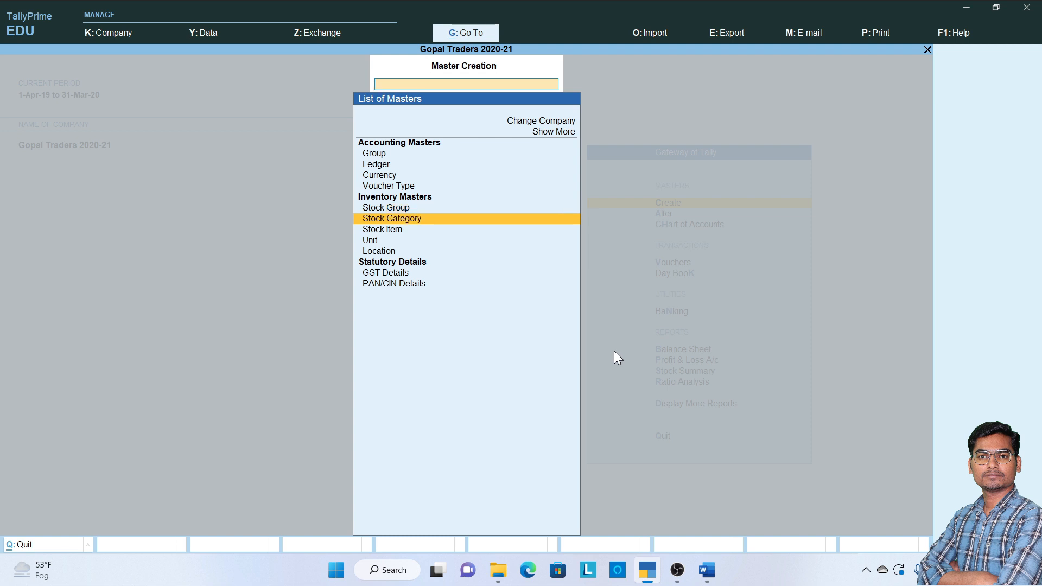
key("Down")
key("Down")
key("Down")
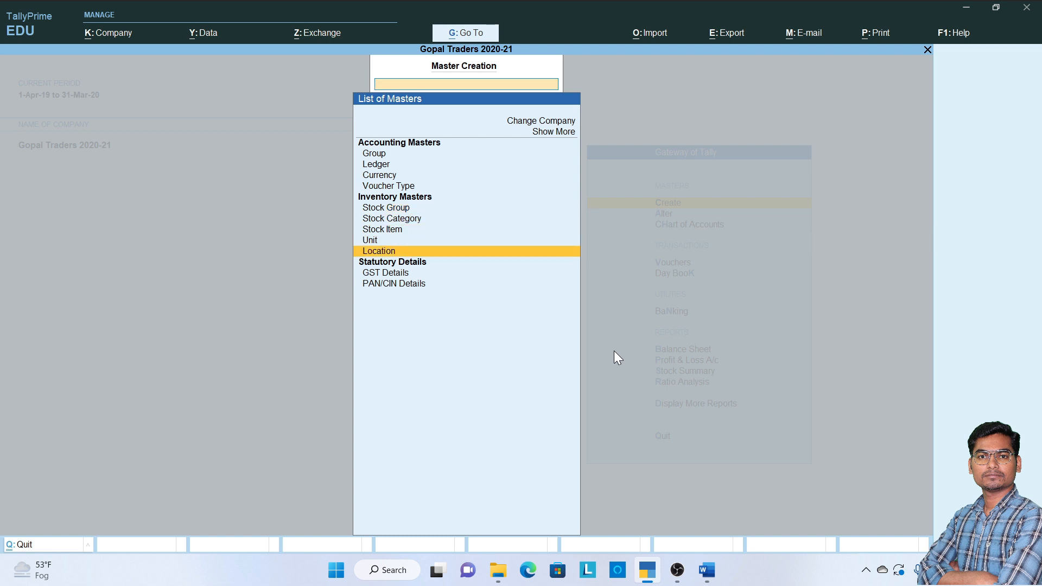
key("Up")
key("Up")
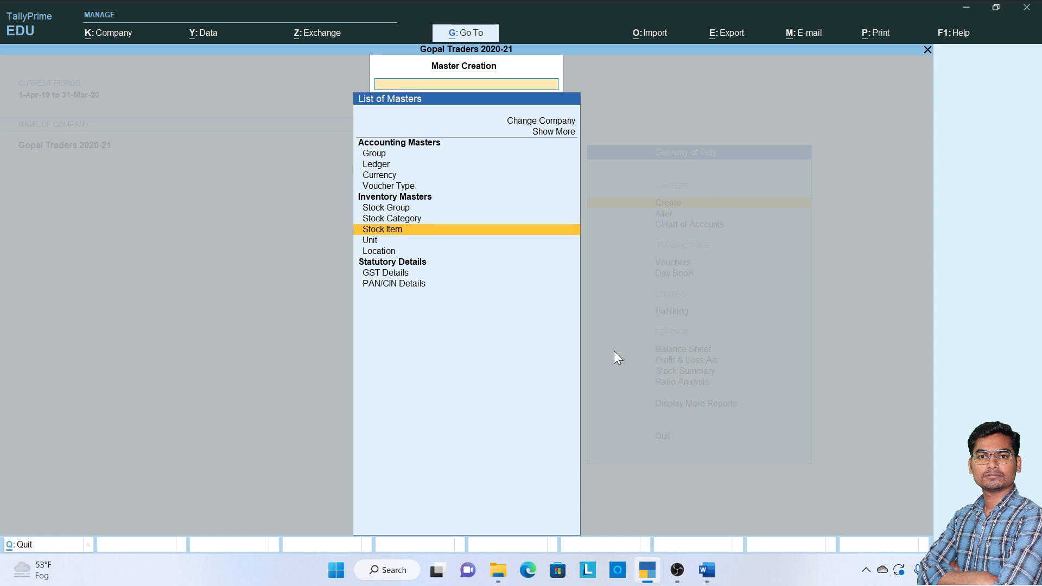
Step: Start a new stock item, and check the first item name in the Delhi godown table in Word
key("Return")
key("alt+Tab")
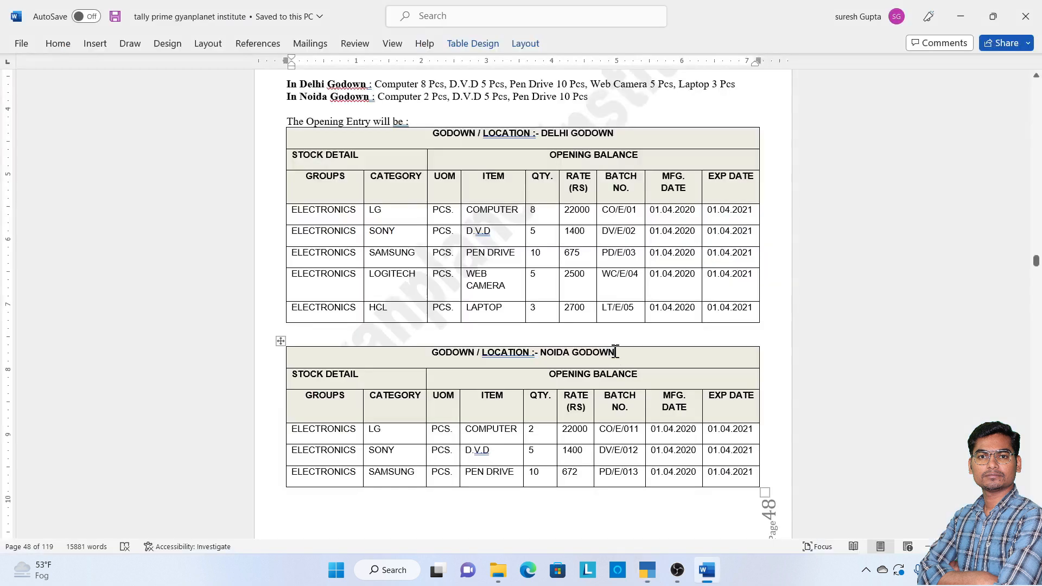
left_click_drag(510, 190, 507, 219)
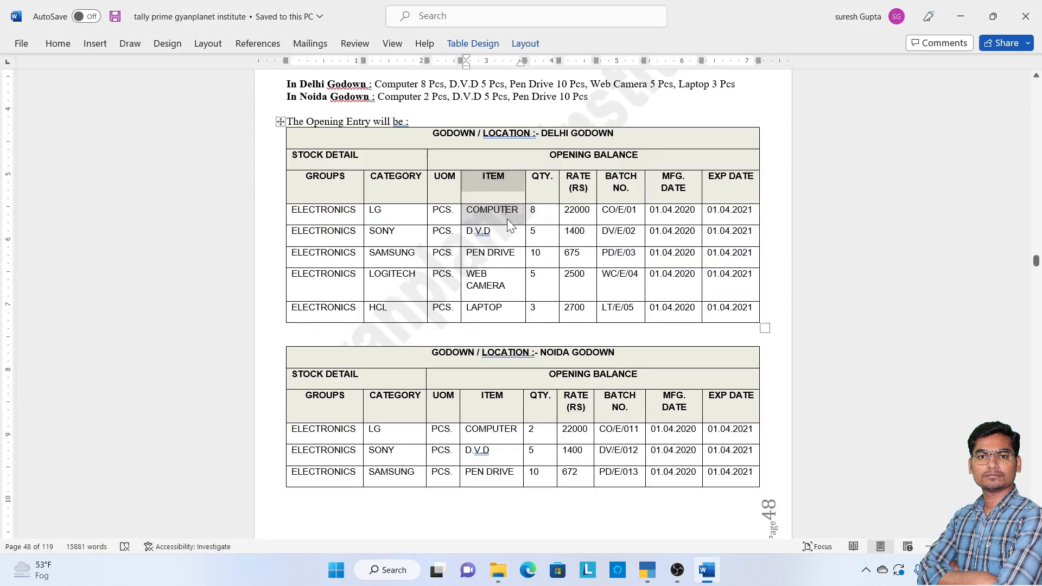
key("alt+Tab")
Step: Name the stock item Computer under the Electronics group, and highlight pcs as its unit
type("Comp")
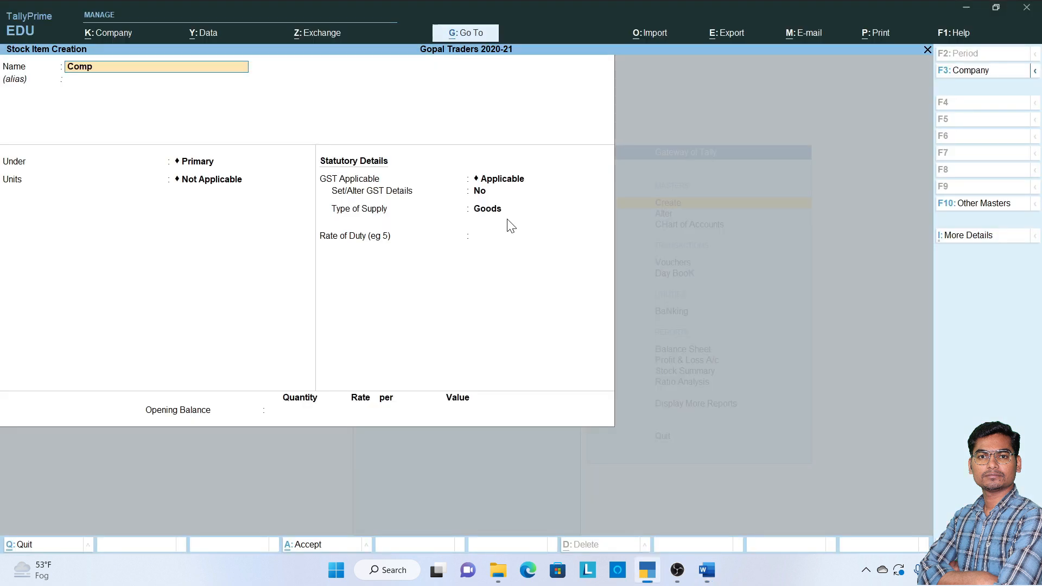
key("Return")
key("Return")
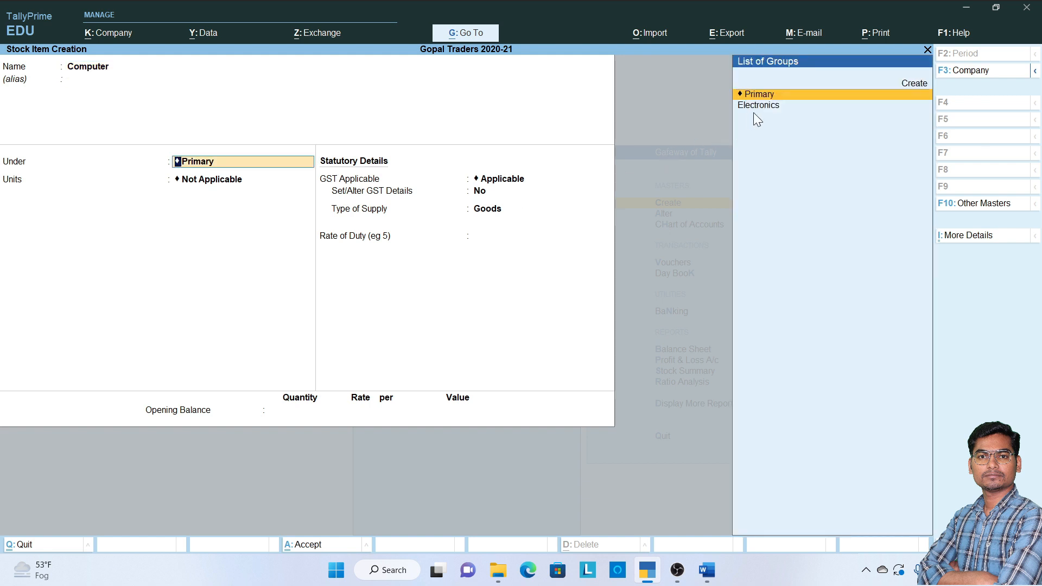
left_click(766, 106)
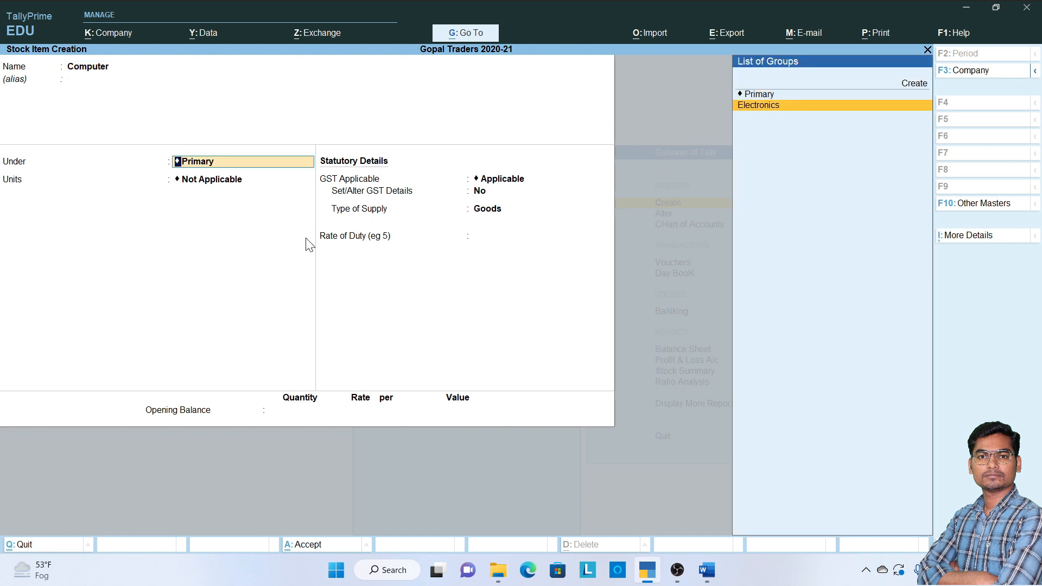
key("Return")
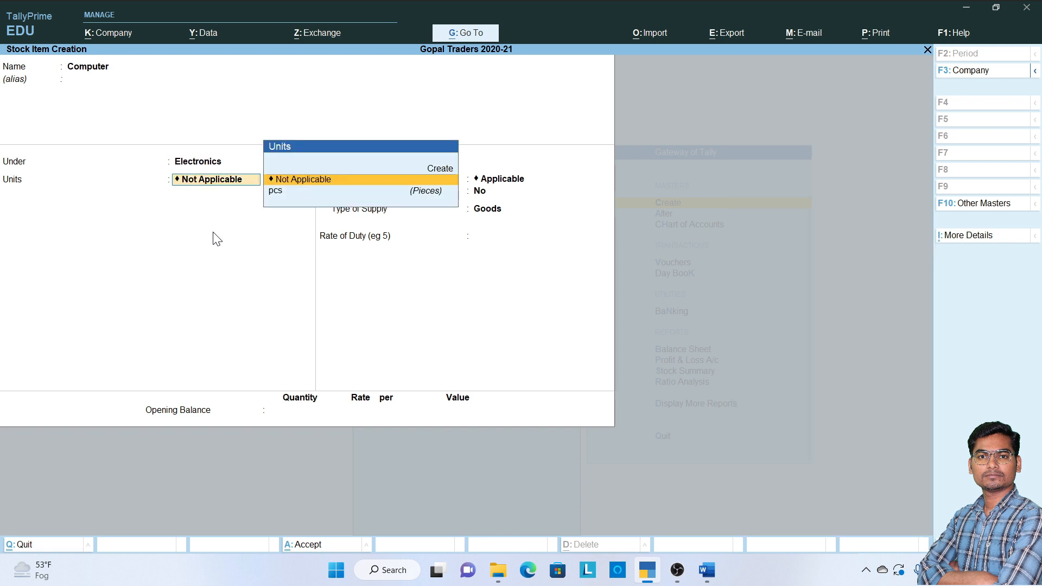
key("Down")
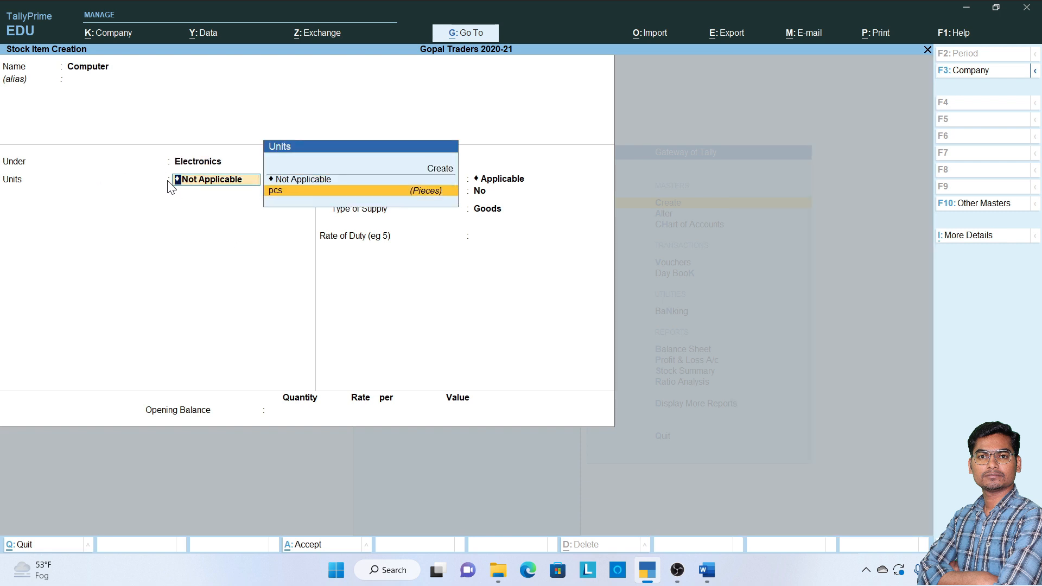
Step: Open the stock item configuration and set Show more configurations to Yes
key("F12")
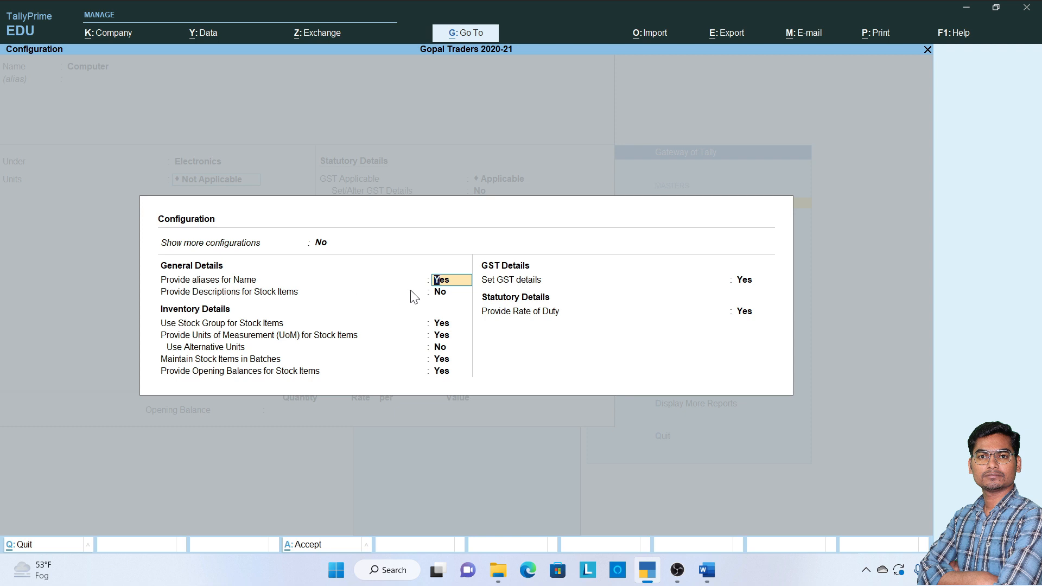
key("Up")
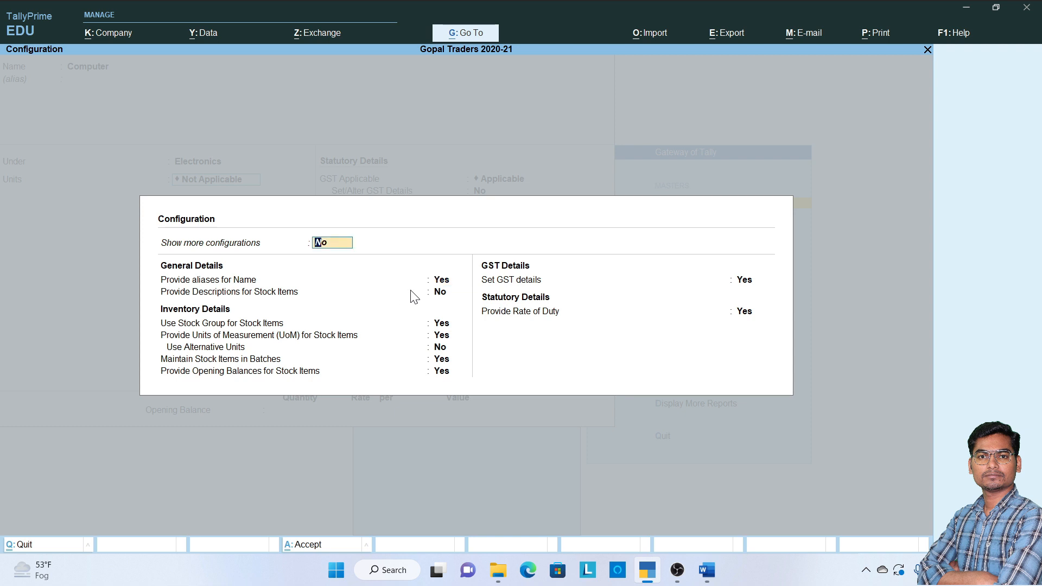
type("y")
key("Return")
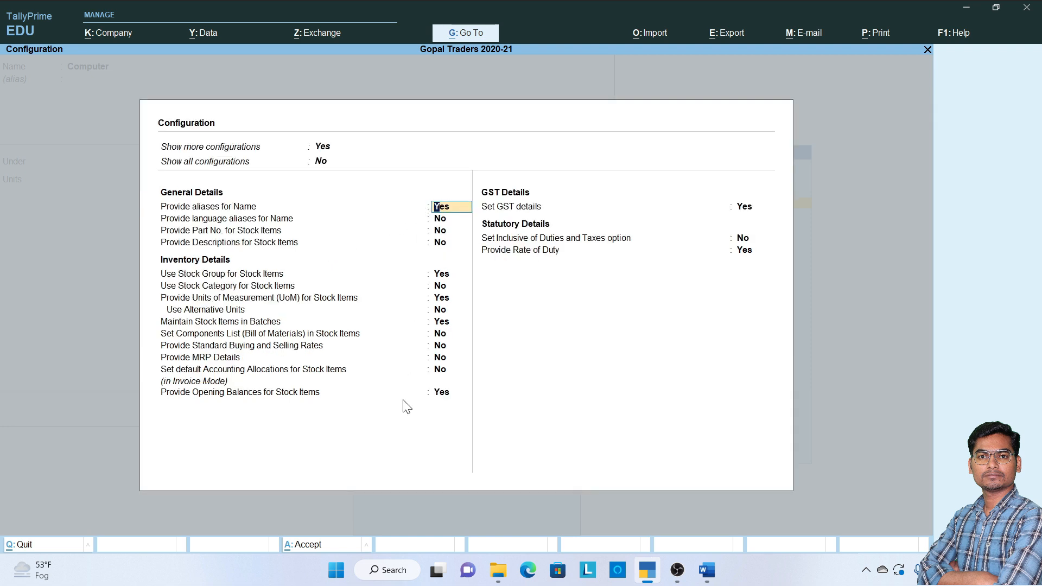
Step: Set Use Stock Category for Stock Items to Yes, keep the other configuration options, and return to the Computer stock item
key("Return")
key("Return")
key("Return")
key("Return")
key("Return")
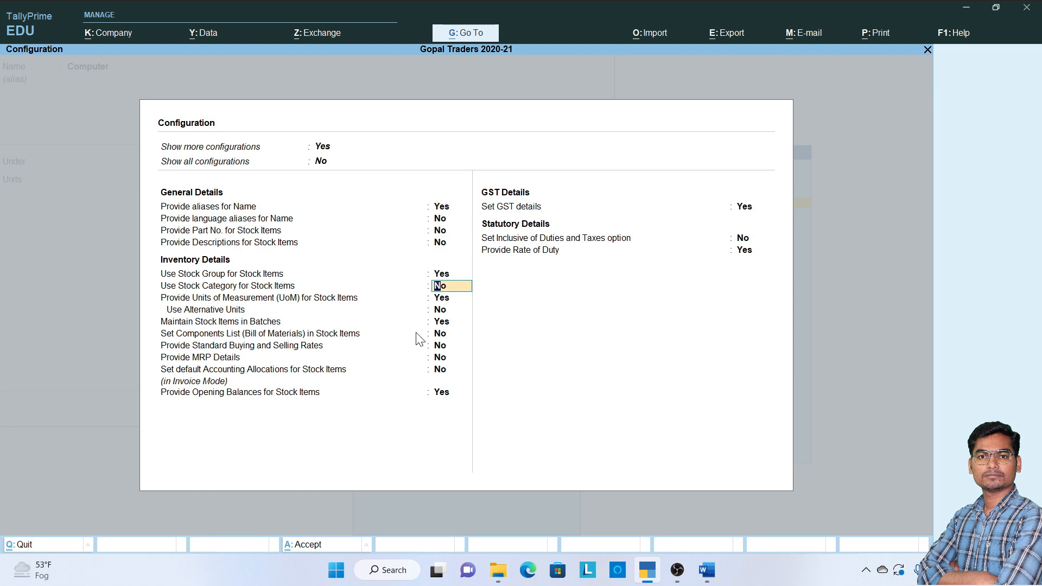
type("ye")
key("Return")
key("Return")
key("Return")
key("Return")
key("Return")
key("Return")
key("Return")
key("Return")
key("Return")
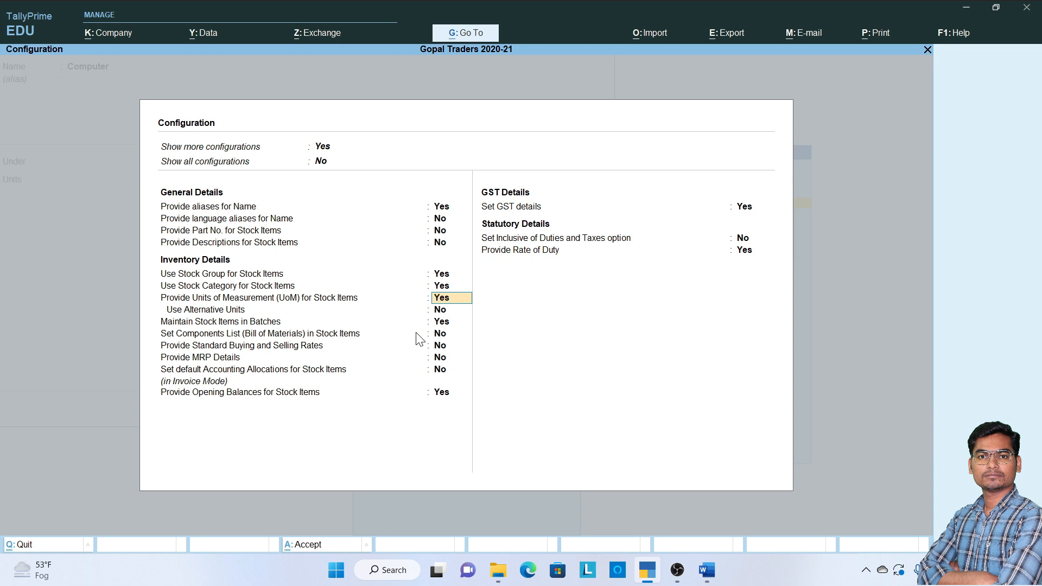
key("Return")
key("Return")
key("Return")
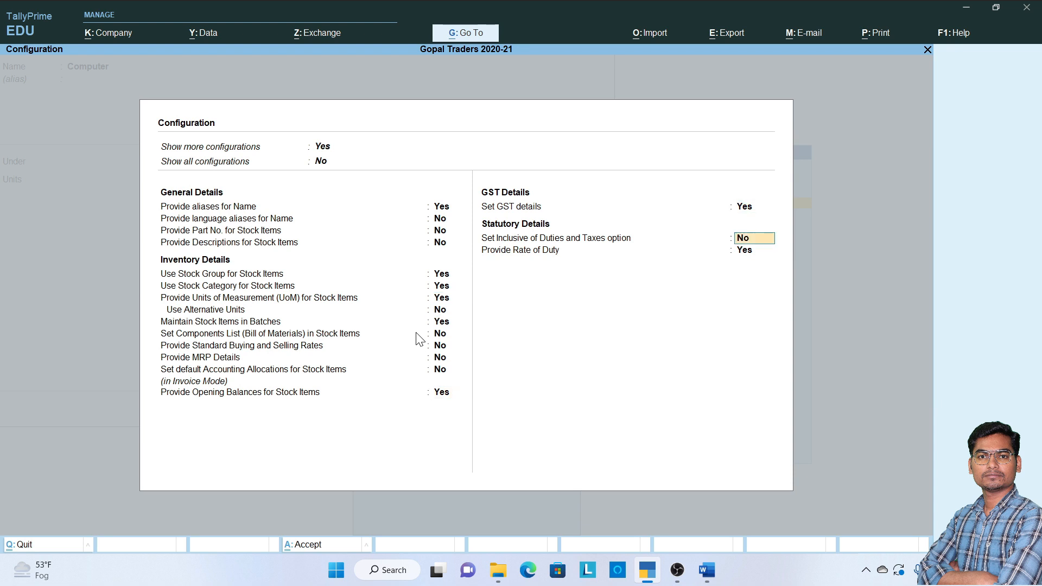
key("Return")
key("Return")
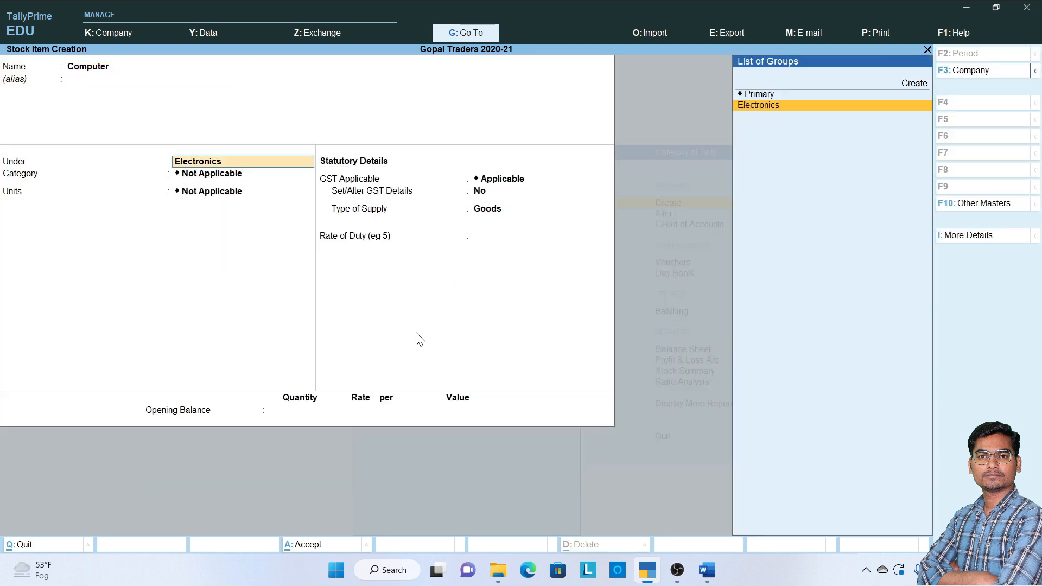
Step: Keep the Electronics group, check the category in the Word document, and assign category Lg and unit pcs to Computer
key("Return")
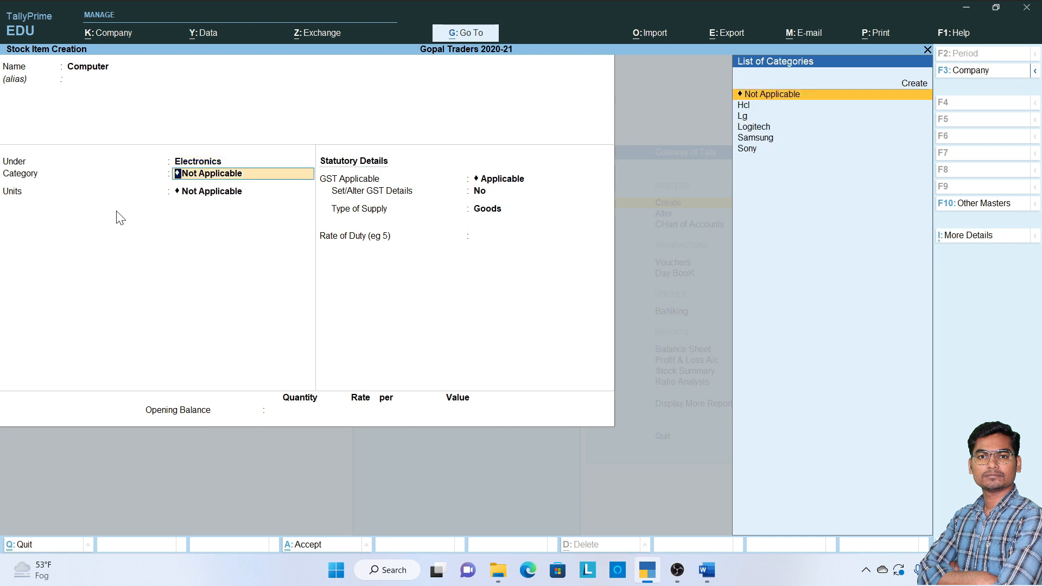
key("alt+Tab")
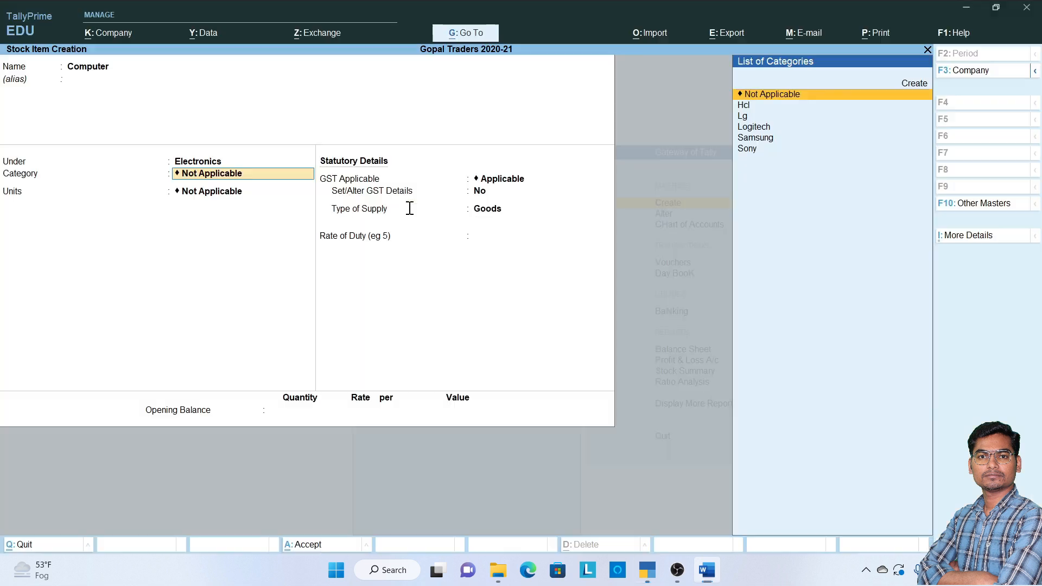
key("alt+Tab")
key("Down")
key("Down")
key("Return")
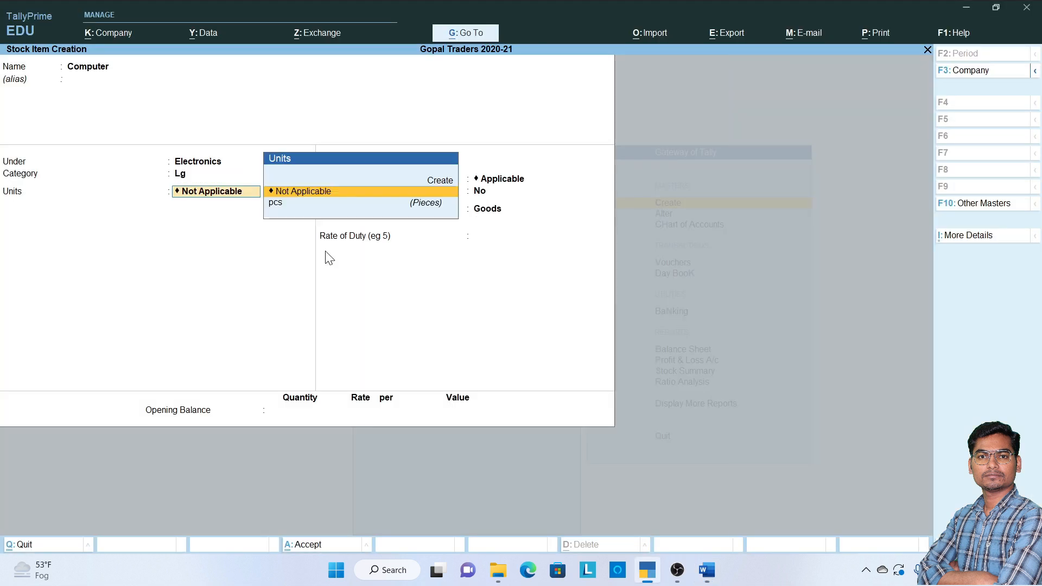
key("Down")
key("Return")
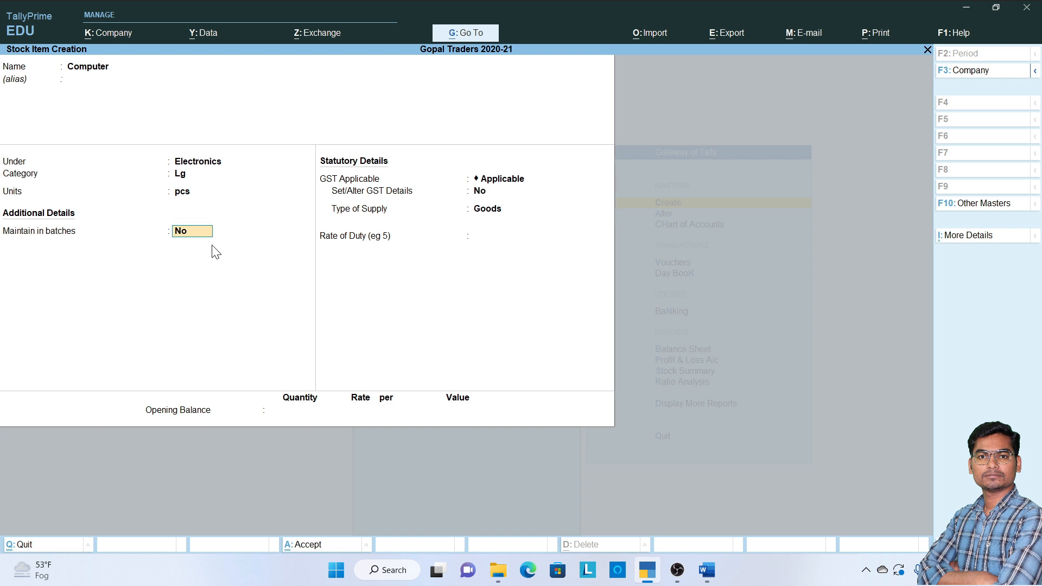
Step: Turn on Maintain in batches, Track date of manufacturing and Use expiry dates for Computer, and leave the statutory details at their defaults
type("yes")
key("Return")
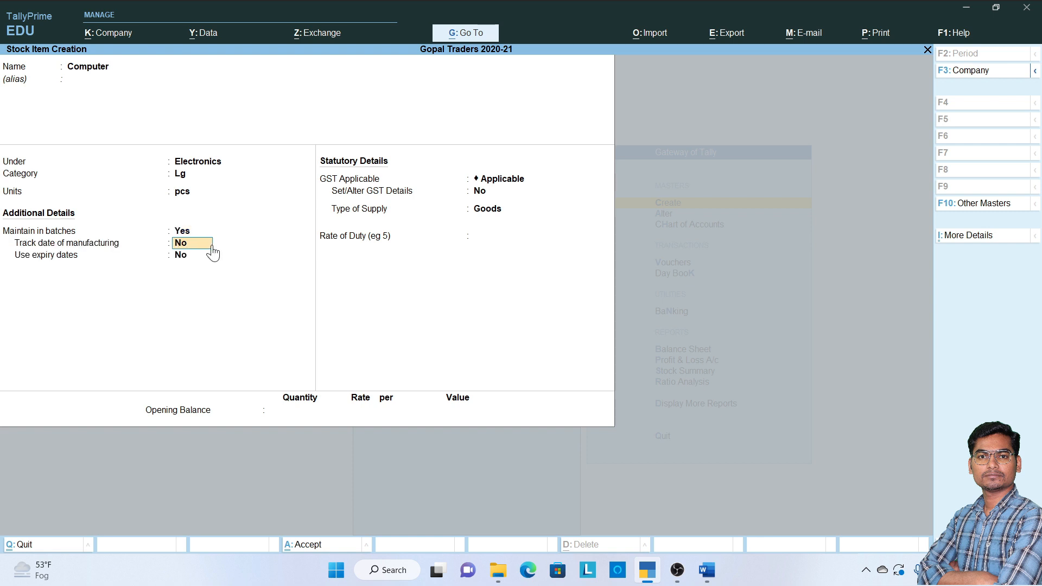
type("yes")
key("Return")
type("ye")
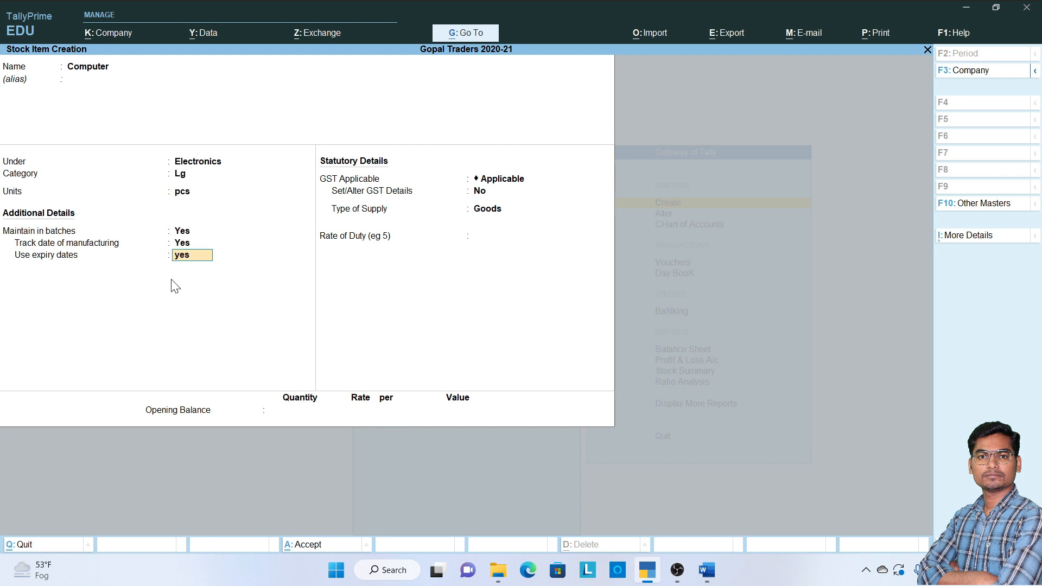
key("Return")
key("Return")
key("Return")
key("Return")
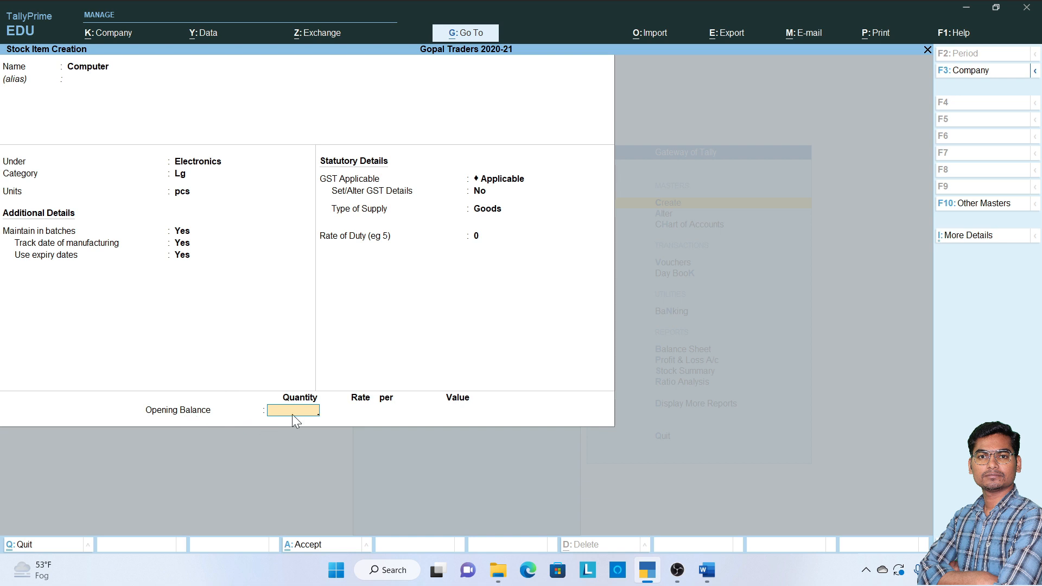
Step: Check the Computer quantities for both godowns in Word, and enter an opening balance quantity of 10 in TallyPrime
key("alt+Tab")
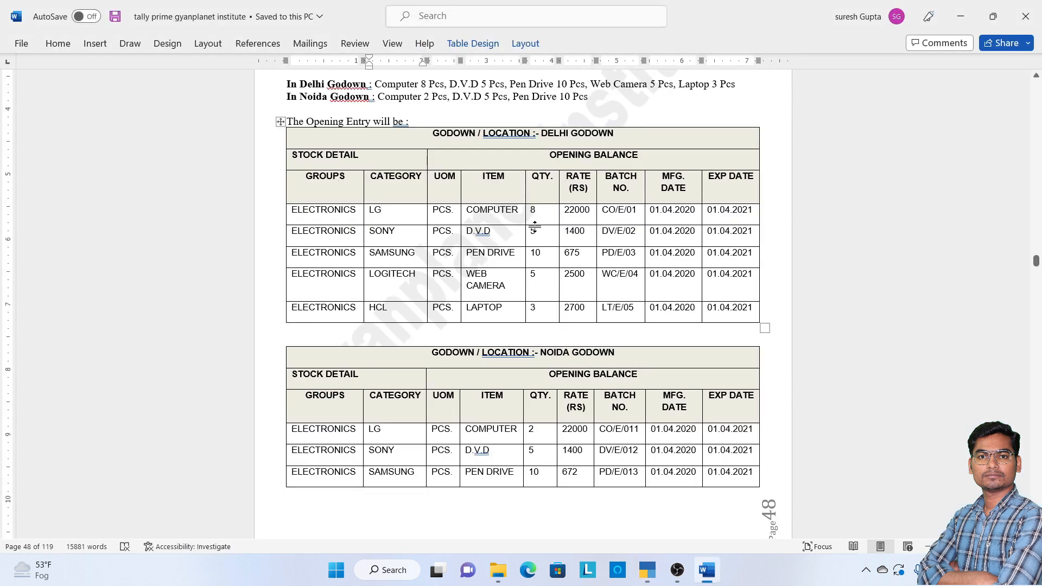
left_click_drag(552, 214, 513, 215)
left_click(506, 215)
left_click_drag(534, 432, 499, 435)
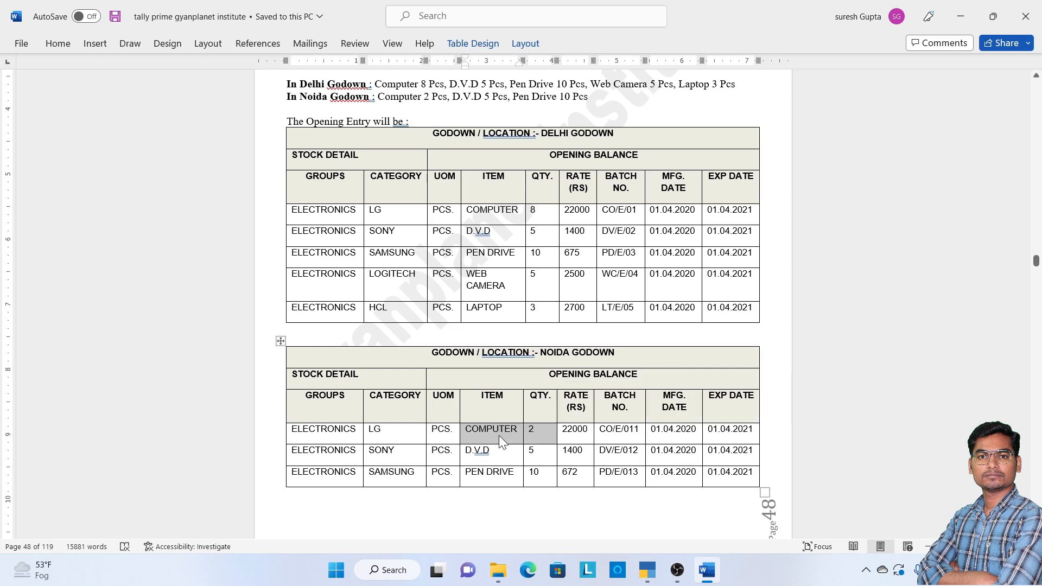
left_click(500, 436)
key("alt+Tab")
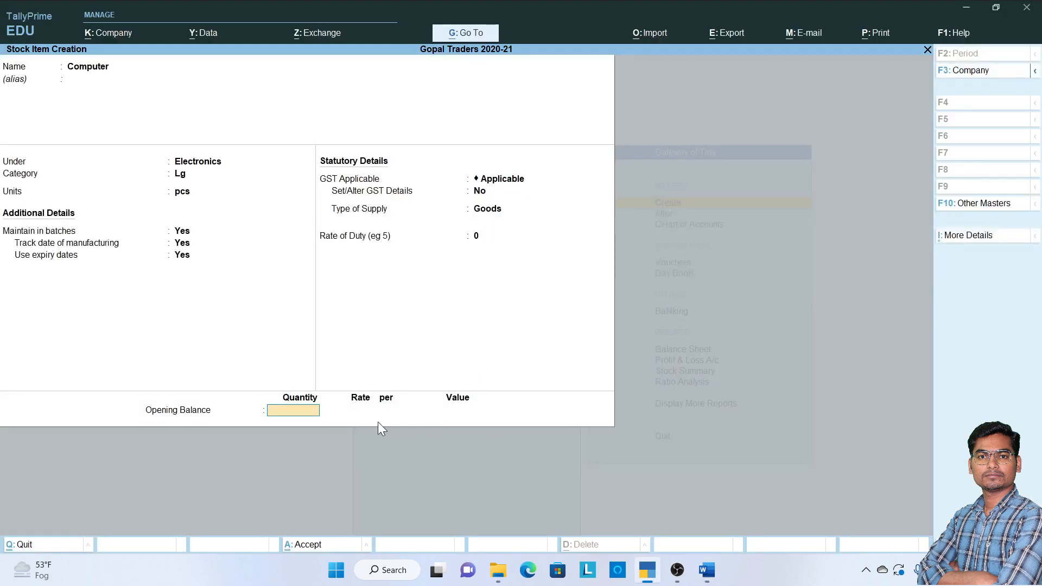
type("10")
key("Return")
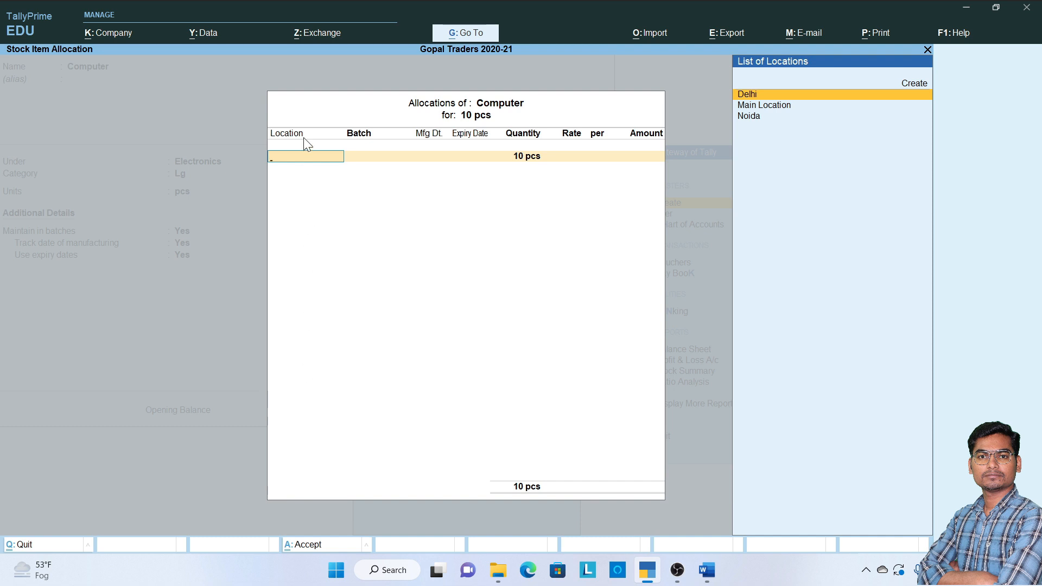
Step: Allocate the first line to Delhi, check the batch number in Word, and enter batch Co/e/01
key("Return")
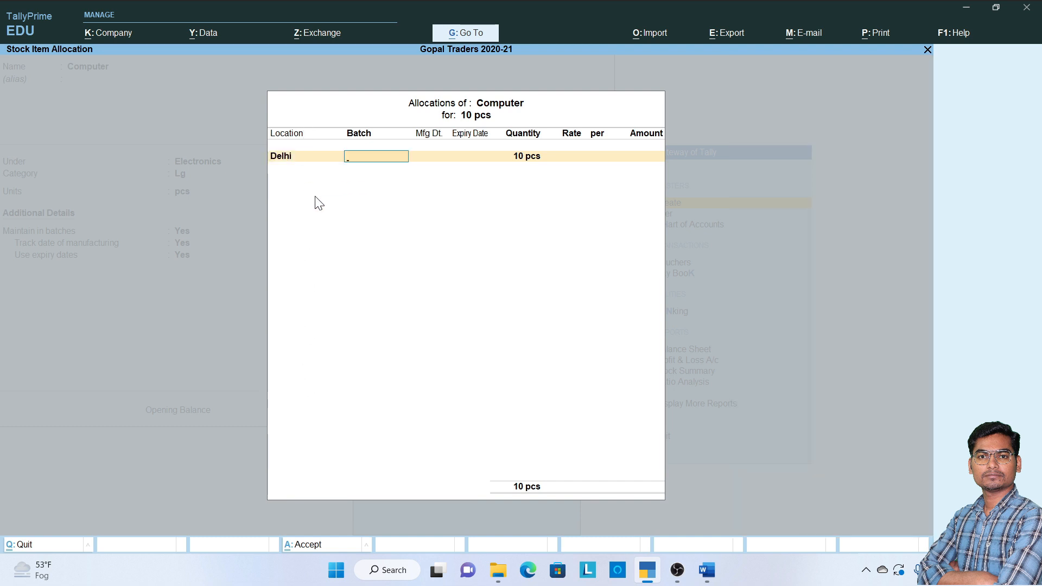
key("alt+Tab")
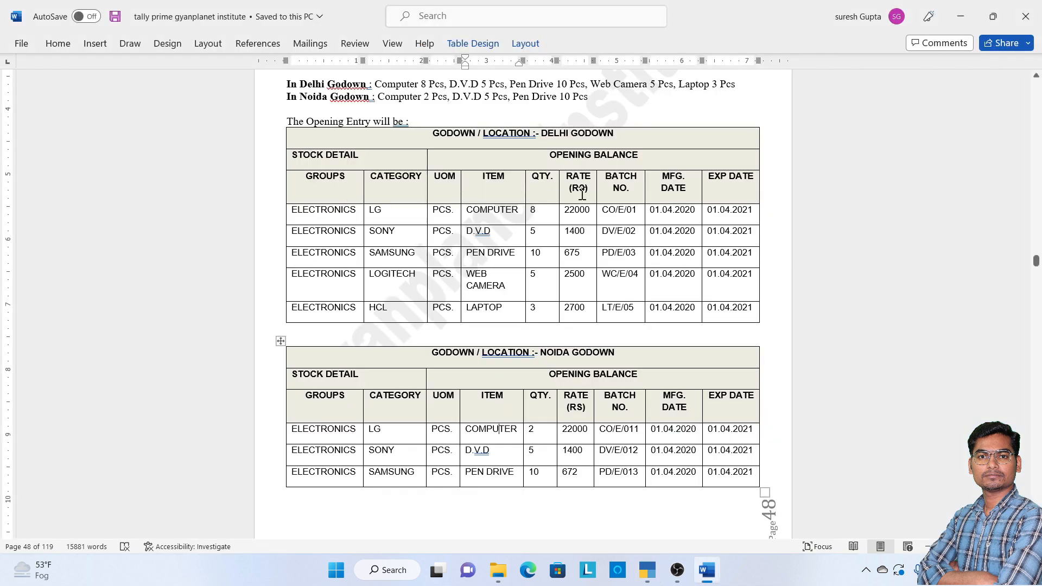
left_click(642, 210)
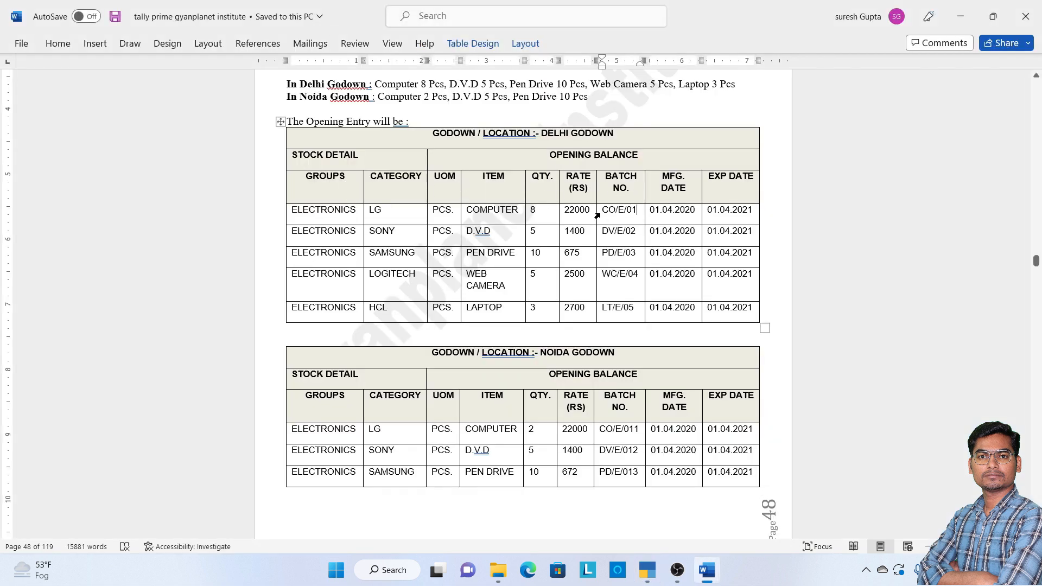
left_click(597, 216)
key("alt+Tab")
type("Co")
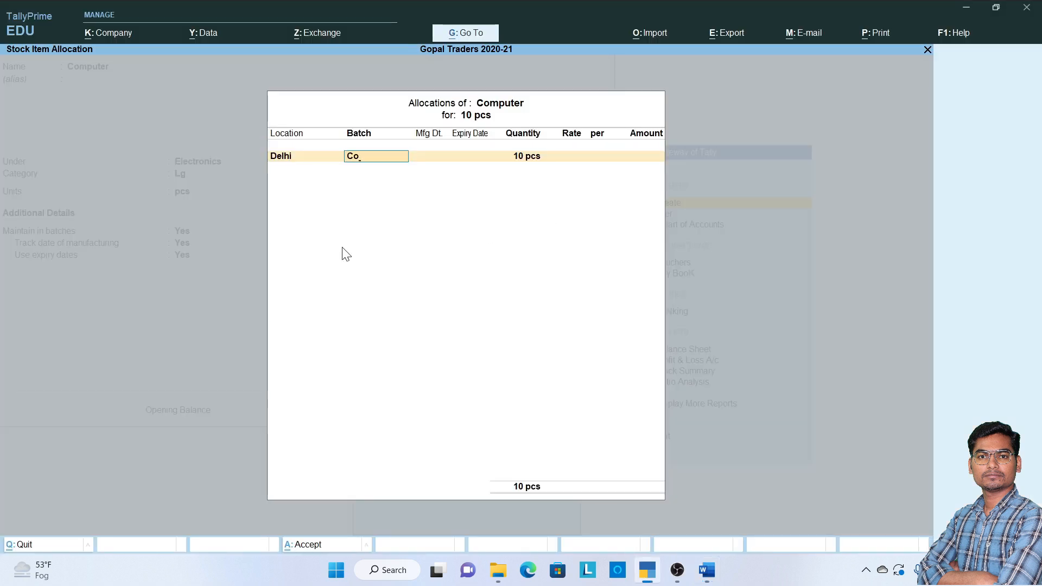
type("/e/01")
key("alt+Tab")
key("alt+Tab")
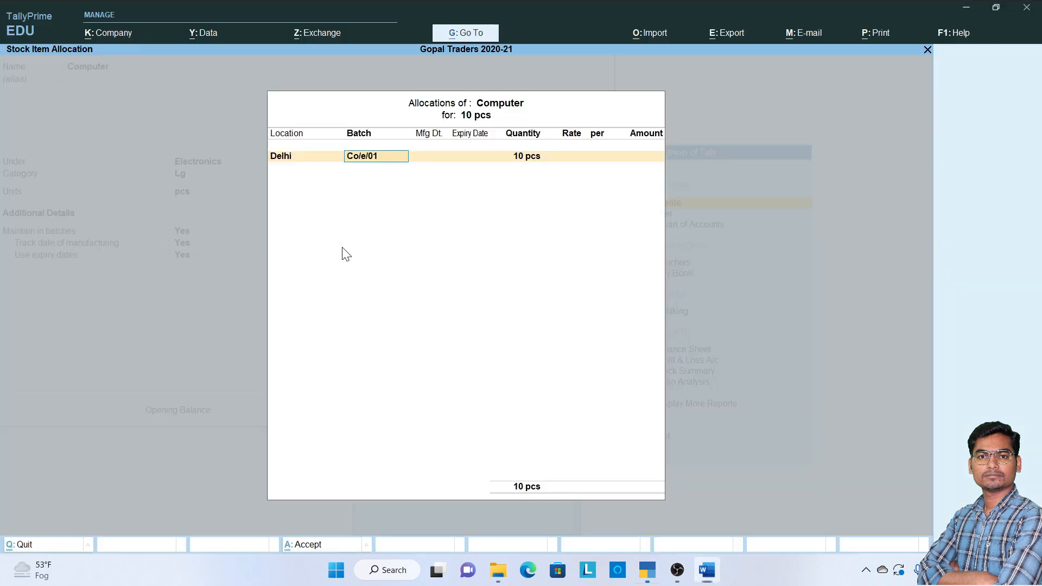
key("Return")
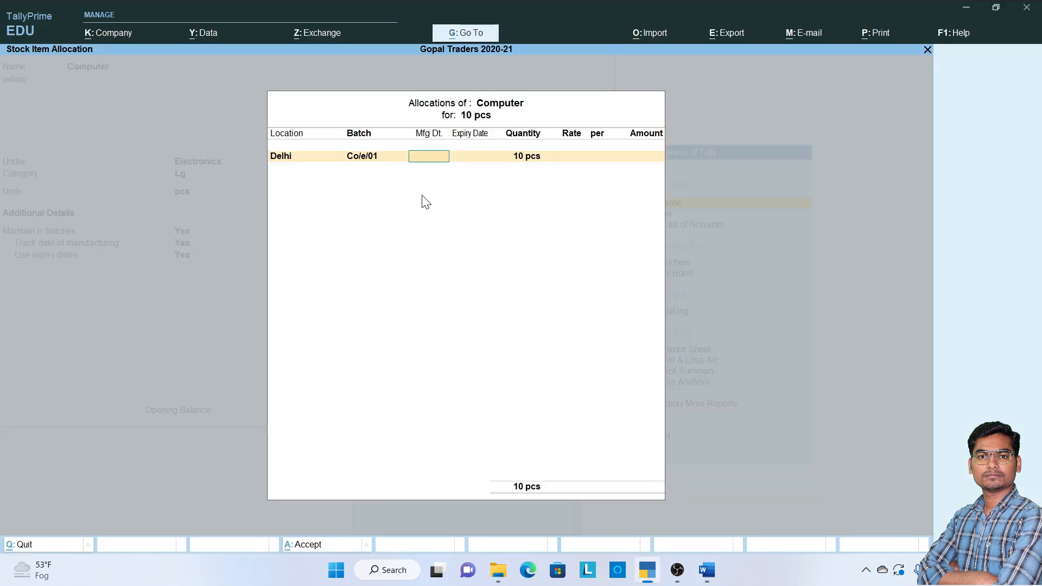
Step: Check the dates in Word, and give the Delhi batch manufacturing date 1/4/2020 and expiry date 1/4/2021
key("alt+Tab")
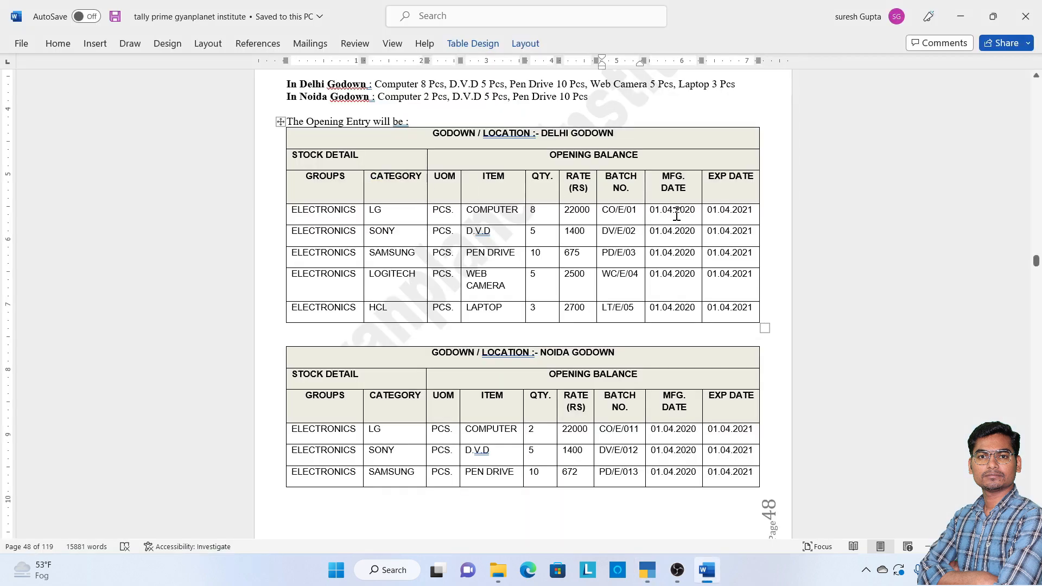
key("alt+Tab")
type("1/4/2020")
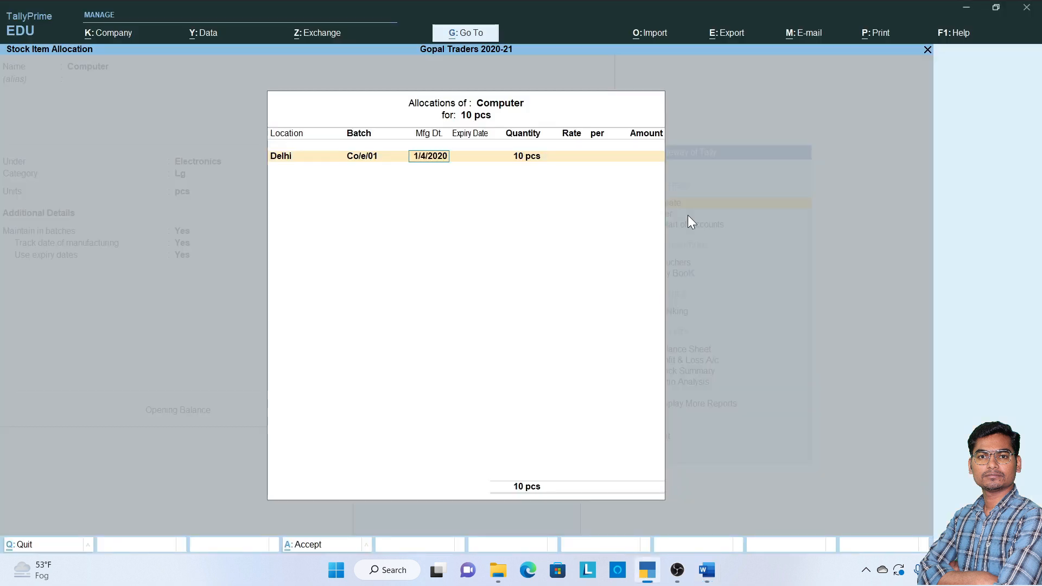
key("Return")
type("1")
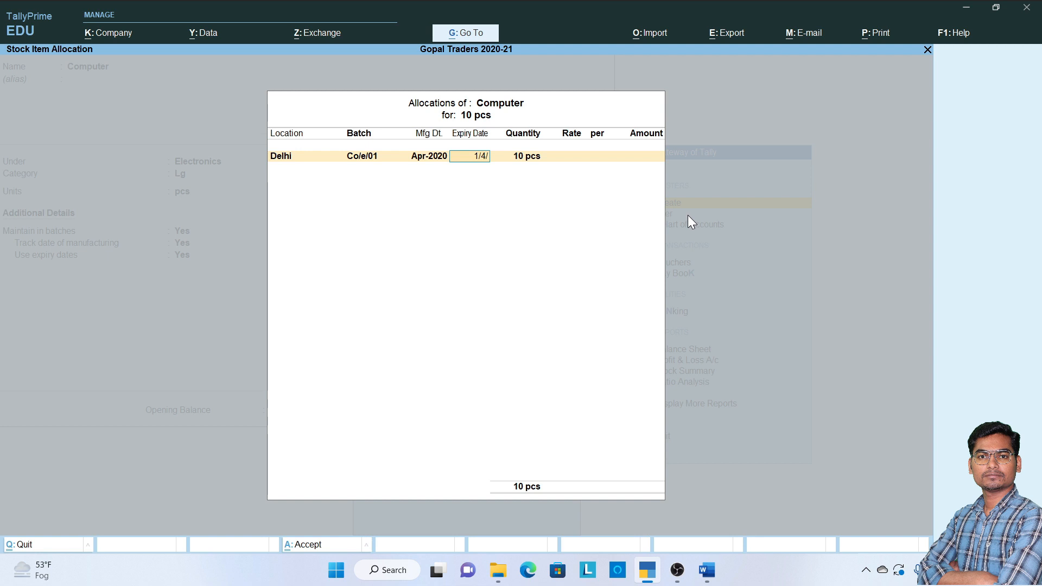
type("/")
key("BackSpace")
type("2021")
key("Return")
Step: Set the Delhi allocation to 8 pcs at a rate of 22000 per pcs, and accept the line
type("8")
key("Return")
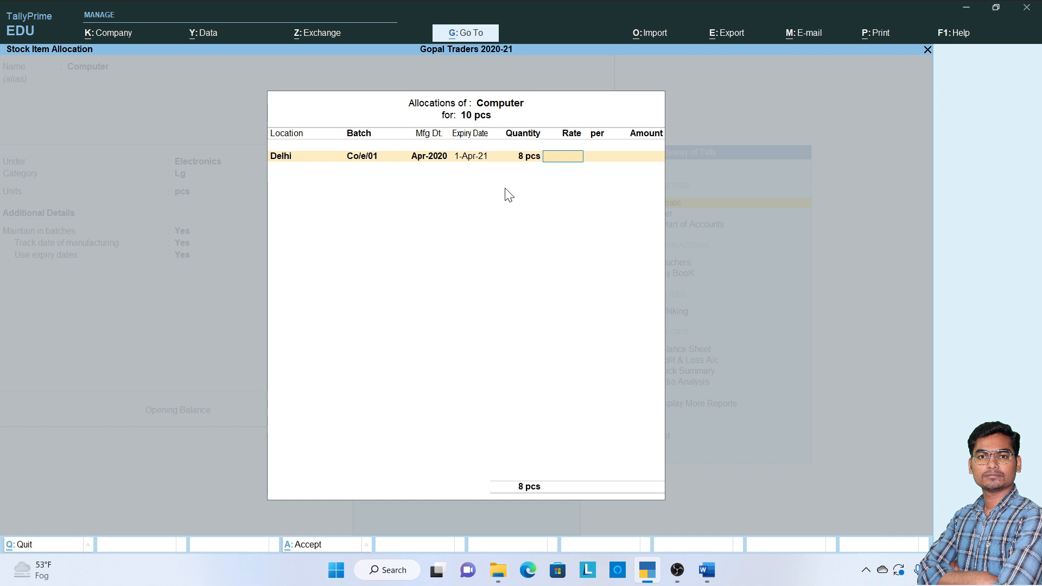
type("22000")
key("Return")
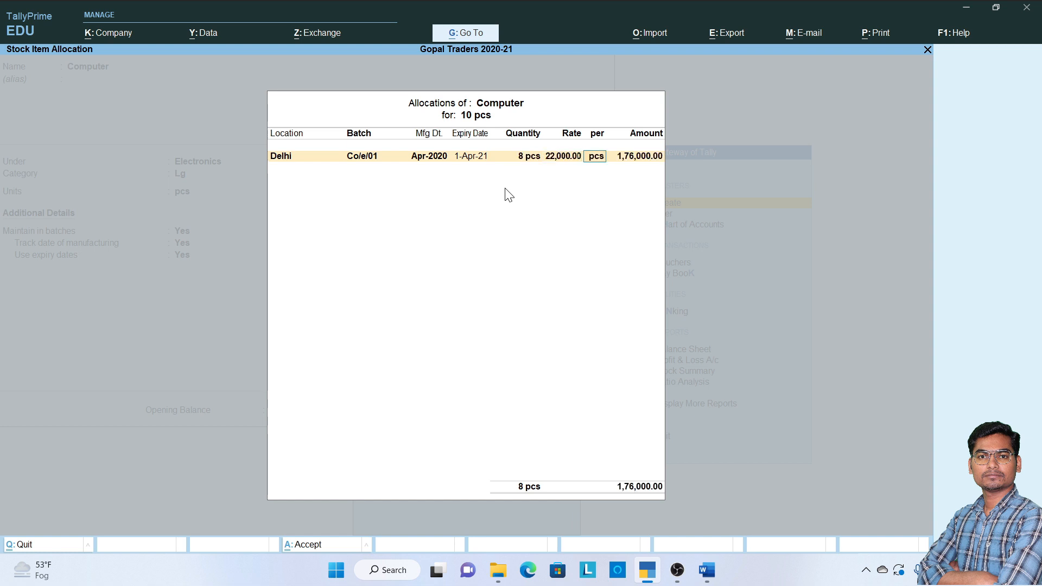
key("Return")
key("Return")
Step: Allocate the second line to Noida, check its batch number in Word, and enter batch Co/e/011
key("Down")
key("Down")
key("Return")
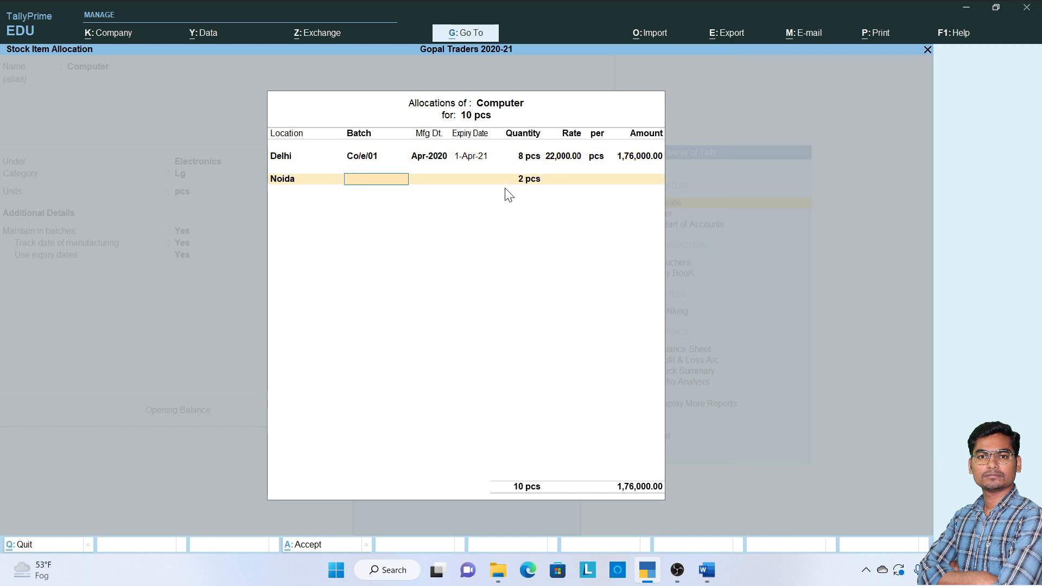
key("alt+Tab")
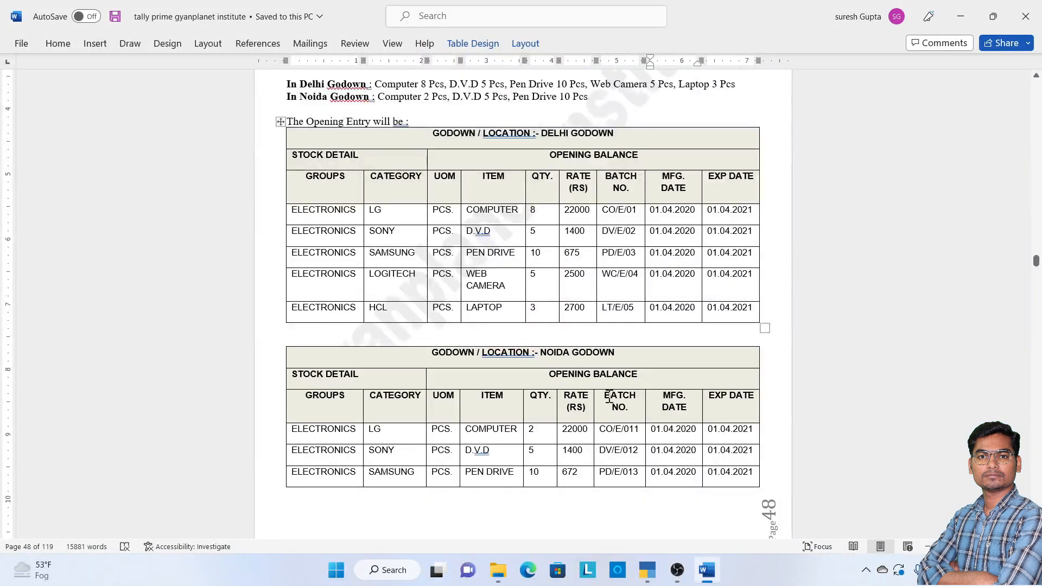
left_click_drag(641, 428, 607, 430)
left_click(609, 433)
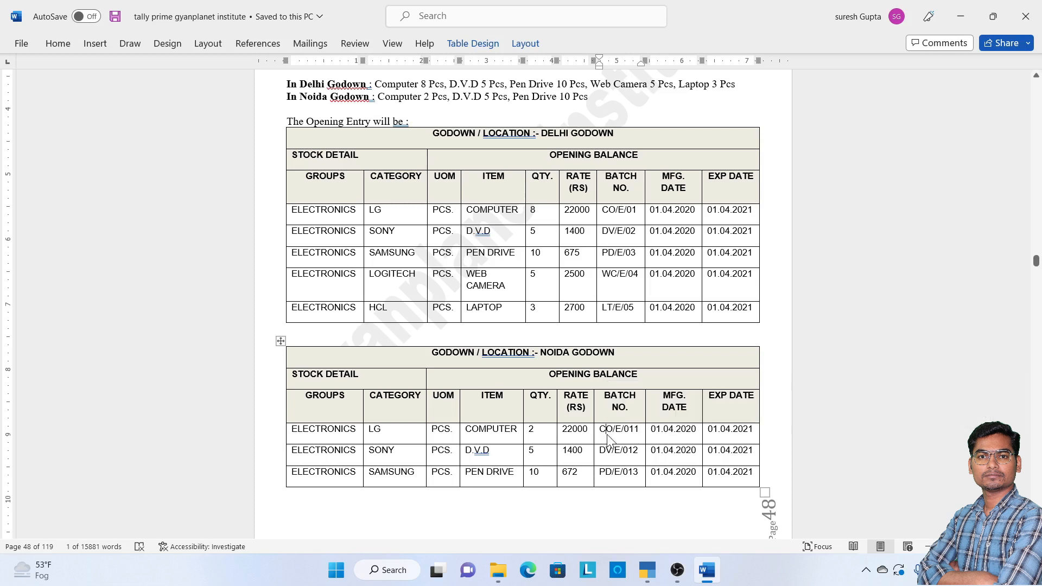
key("alt+Tab")
type("Co")
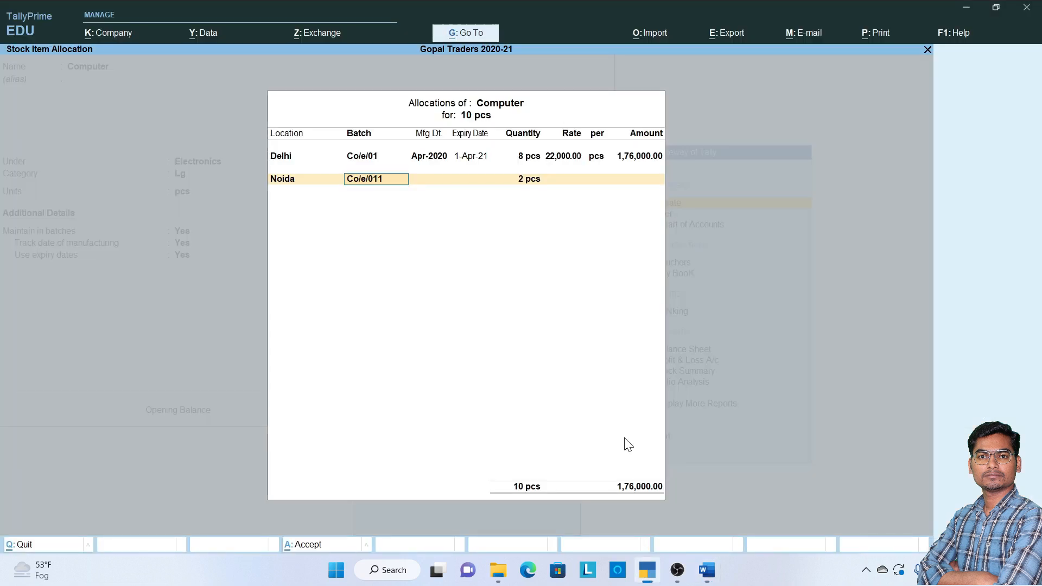
Step: Give the Noida batch manufacturing date 1/4/2020 and expiry date 1/4/2021
key("Return")
type("1/4/2020")
key("Return")
type("1/")
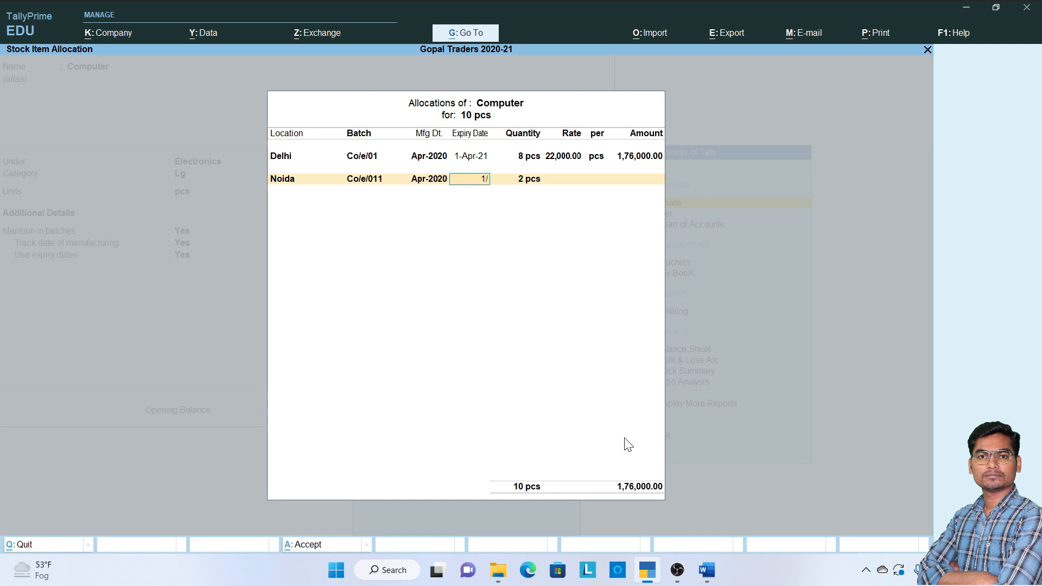
type("4/2021")
key("Return")
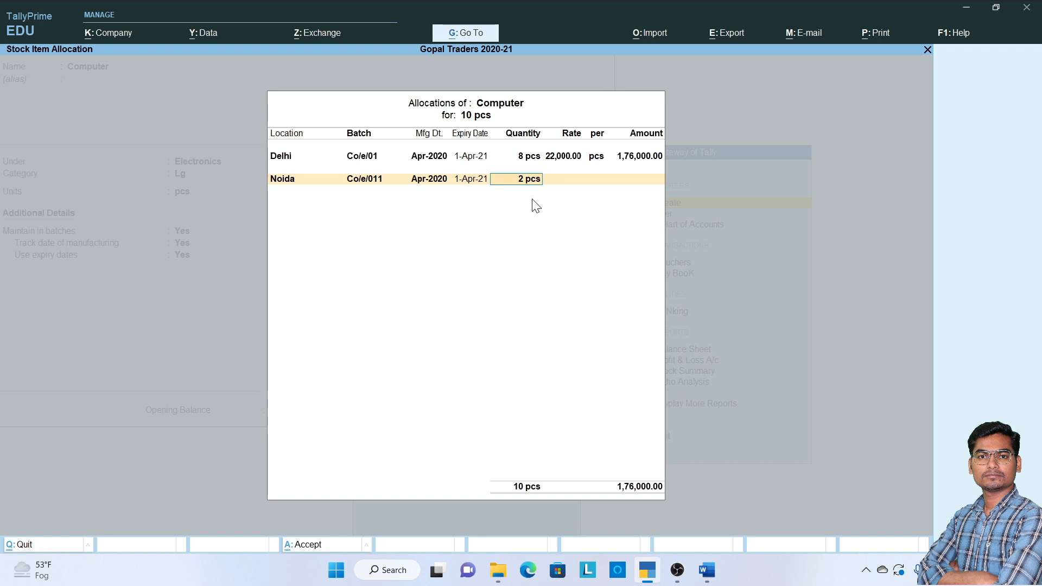
Step: Keep 2 pcs for Noida, enter a rate of 22000, and accept the allocations to save the Computer stock item
key("Return")
type("2200")
key("Return")
key("Return")
key("Return")
key("Return")
key("Return")
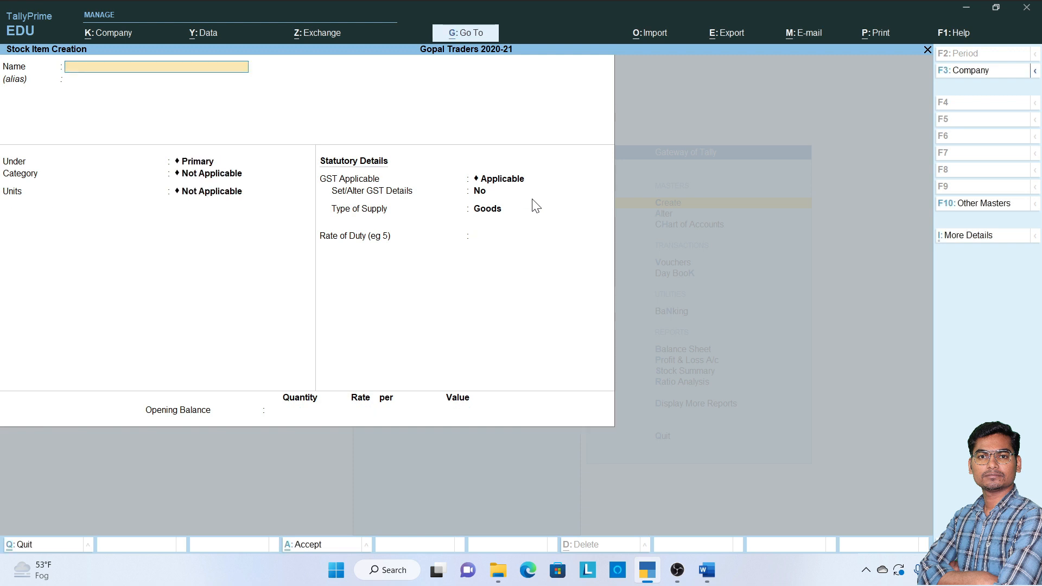
Step: Check the second item in the Word stock table, then name the new TallyPrime stock item Dvd and place it under Electronics
key("alt+Tab")
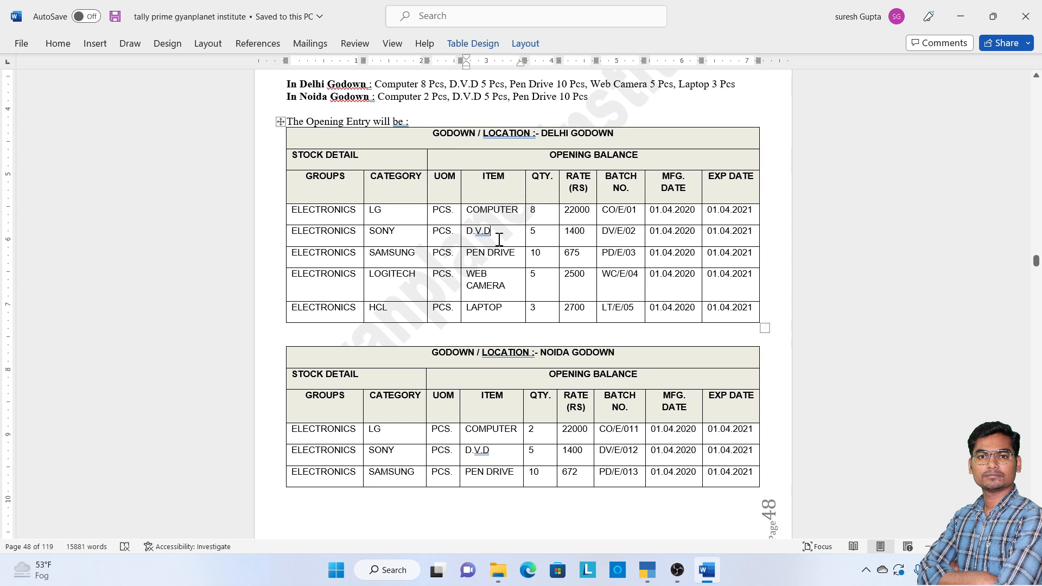
key("alt+Tab")
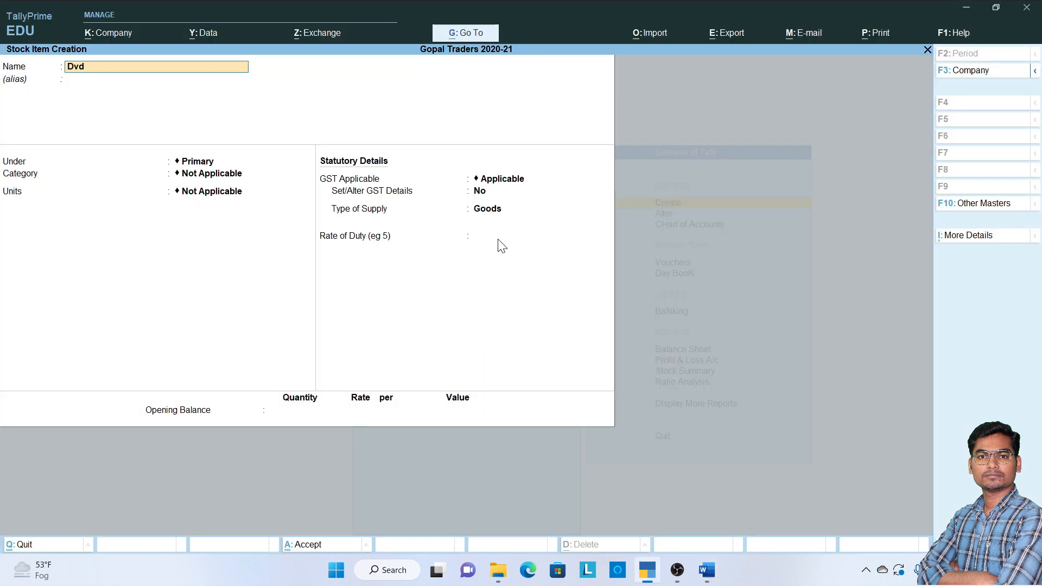
type("Dvd")
key("Return")
key("Down")
key("Return")
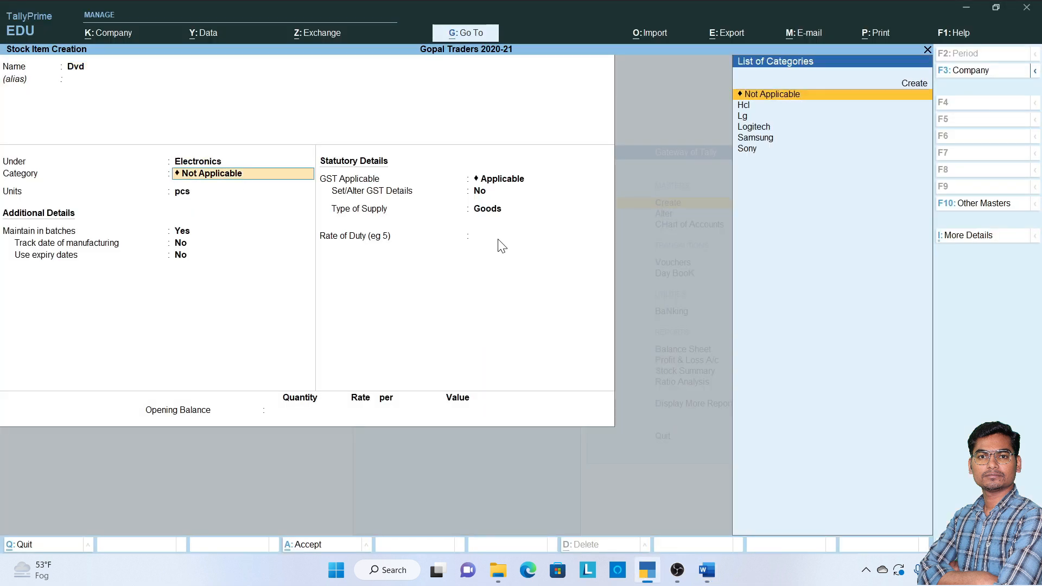
Step: Look up the Dvd category in the Word table and assign Sony as the item's category in TallyPrime
key("alt+Tab")
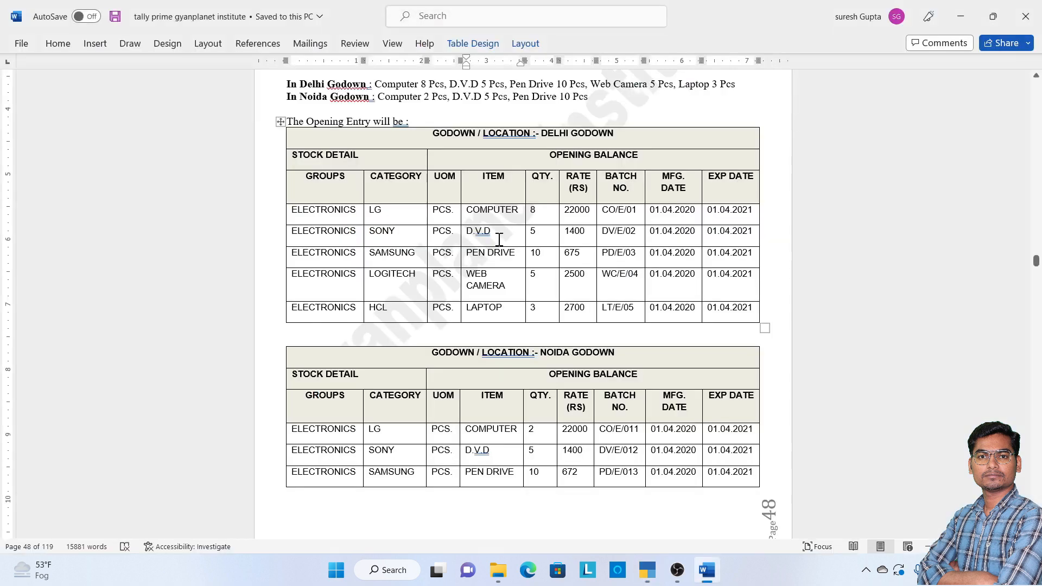
key("alt+Tab")
key("Down")
key("Down")
key("Down")
key("Down")
key("Down")
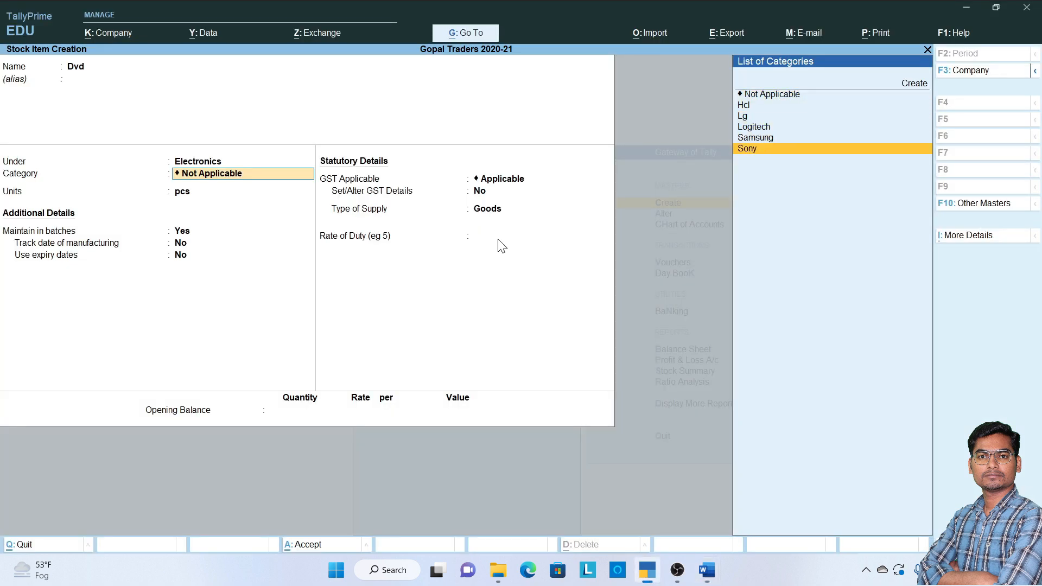
key("Return")
Step: Enable manufacturing date tracking and expiry dates for Dvd, keeping the default GST details and duty rate
key("Return")
key("Return")
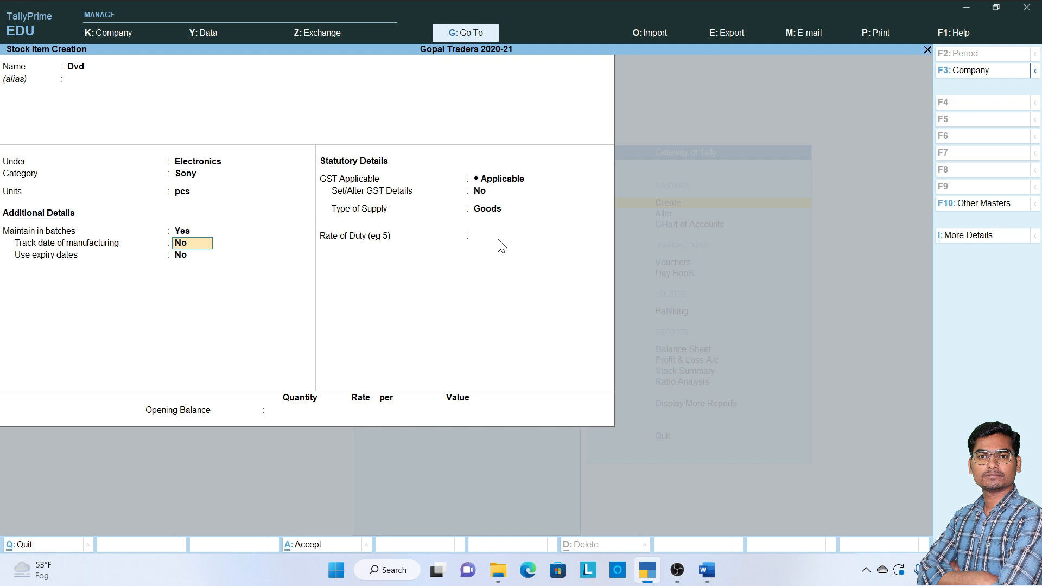
type("y")
key("Return")
type("y")
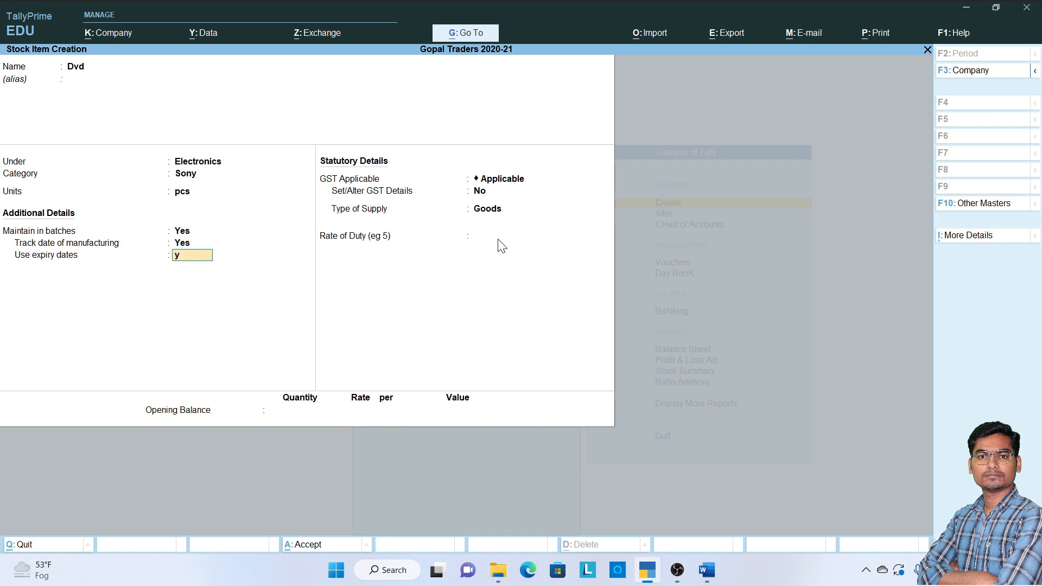
key("Return")
key("Return")
key("Return")
key("Return")
key("Return")
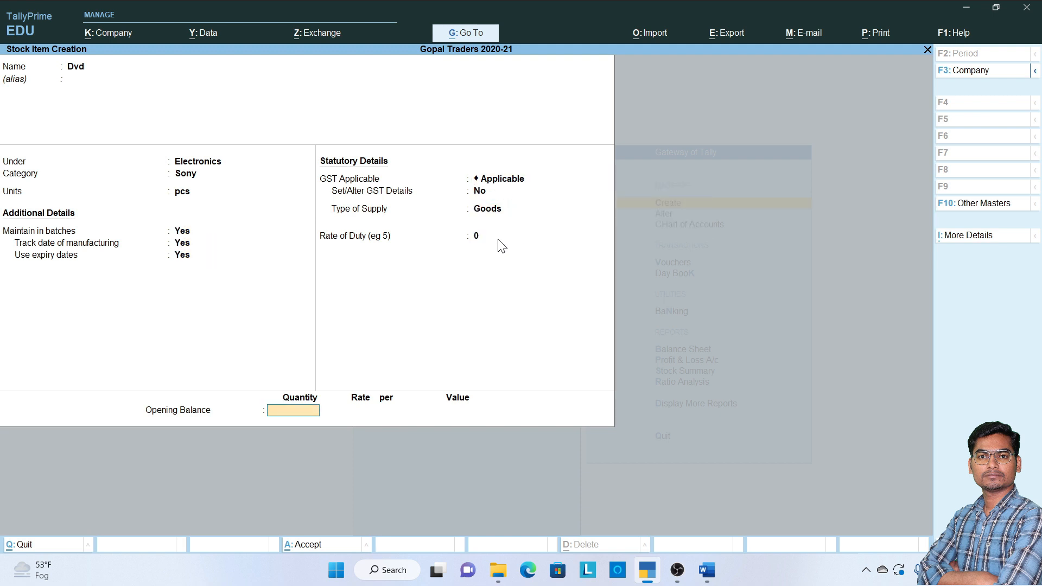
Step: Check the D.V.D quantities for both godowns in Word, and set the Dvd opening quantity to 10 in TallyPrime
key("alt+Tab")
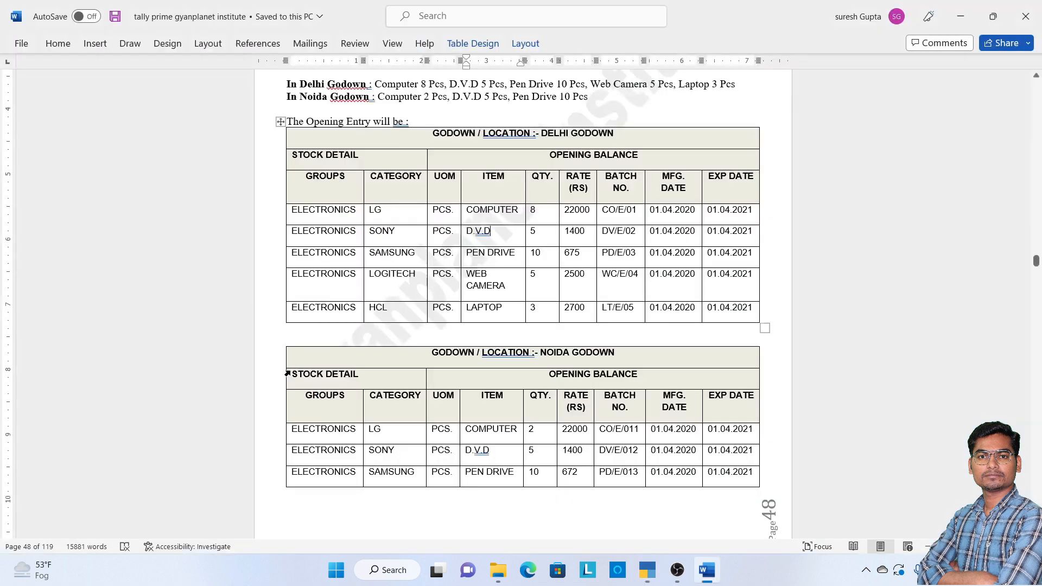
left_click_drag(540, 232, 474, 233)
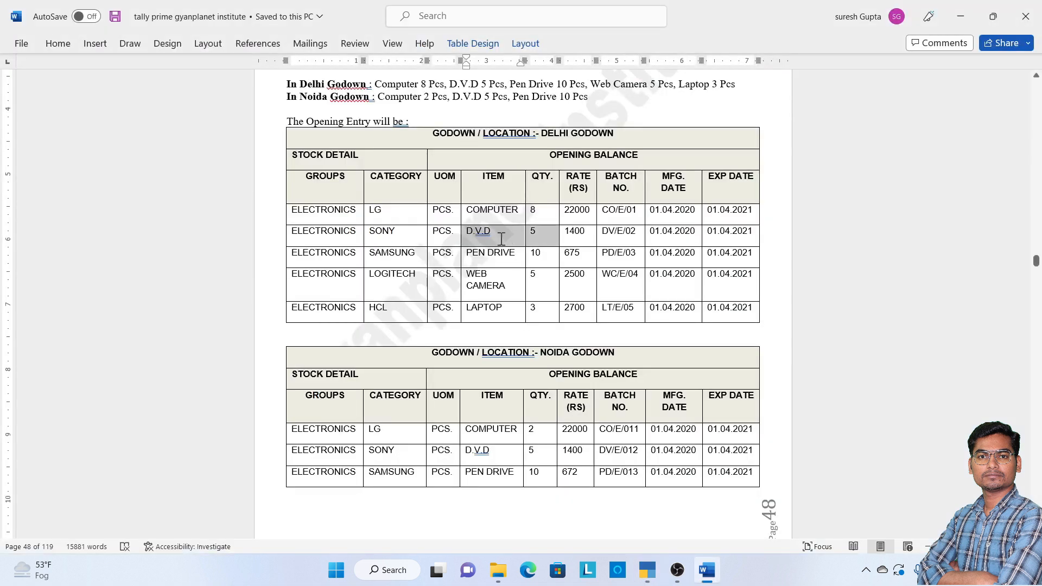
left_click_drag(538, 453, 506, 454)
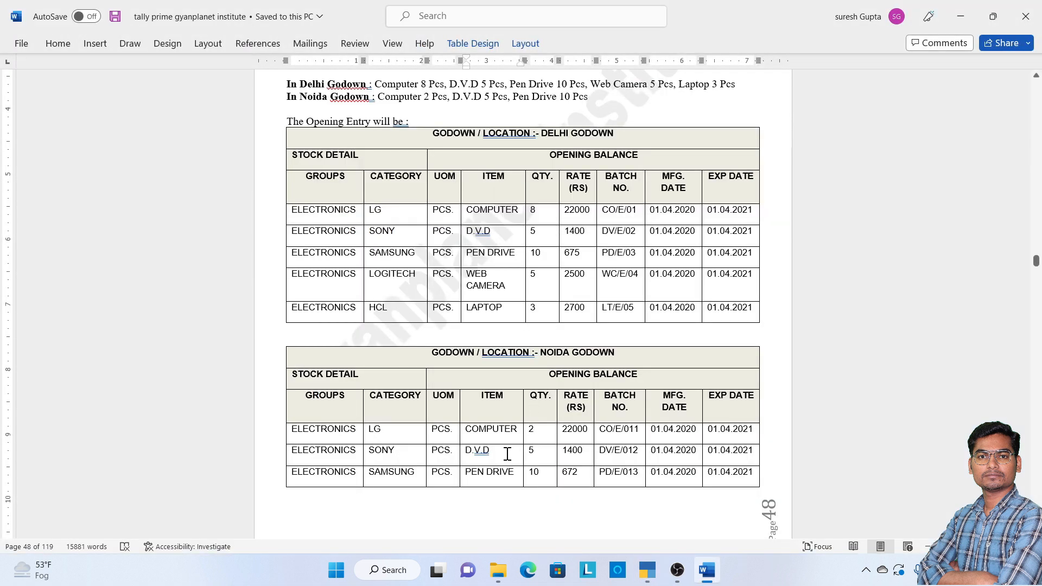
key("alt+Tab")
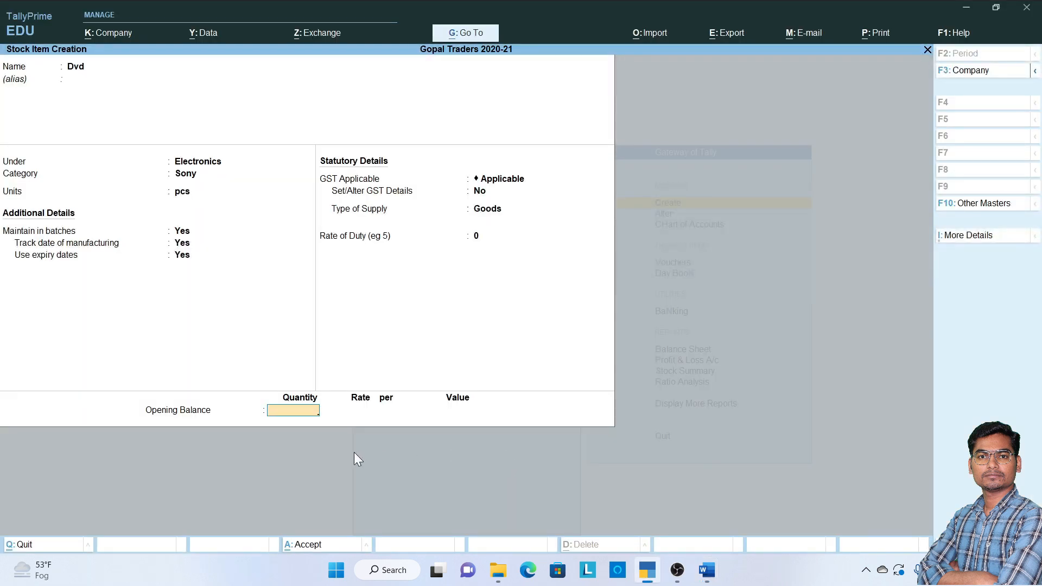
type("10")
key("Return")
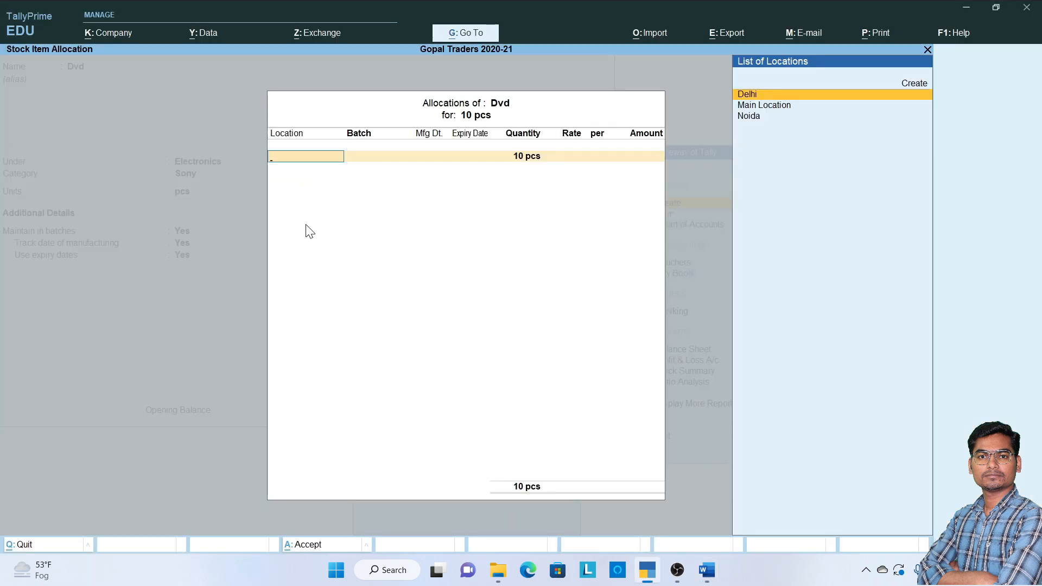
Step: Allocate the first Dvd line to Delhi, check its batch number in Word, and enter batch Dv/e/02
key("Return")
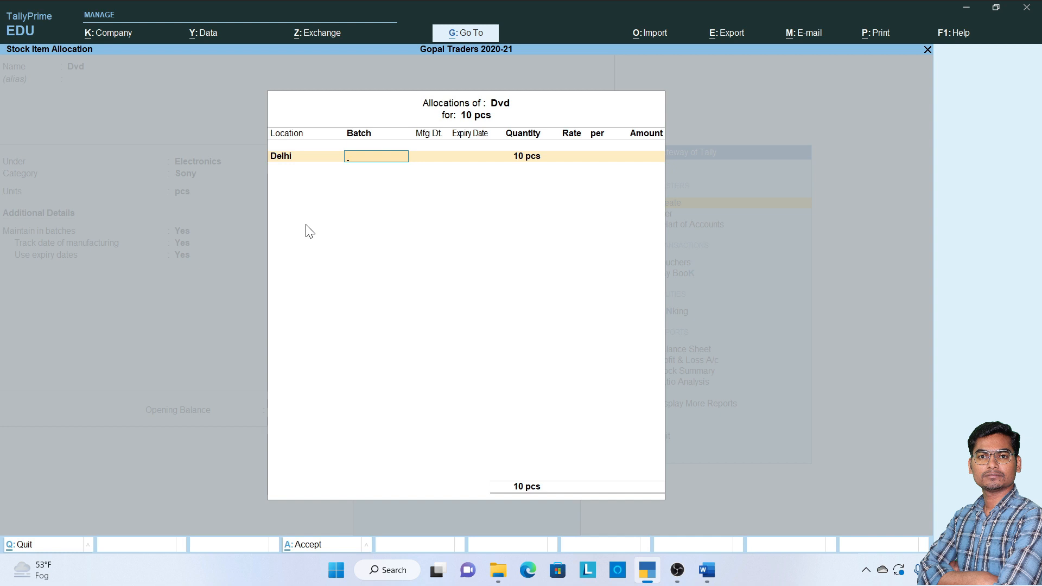
key("alt+Tab")
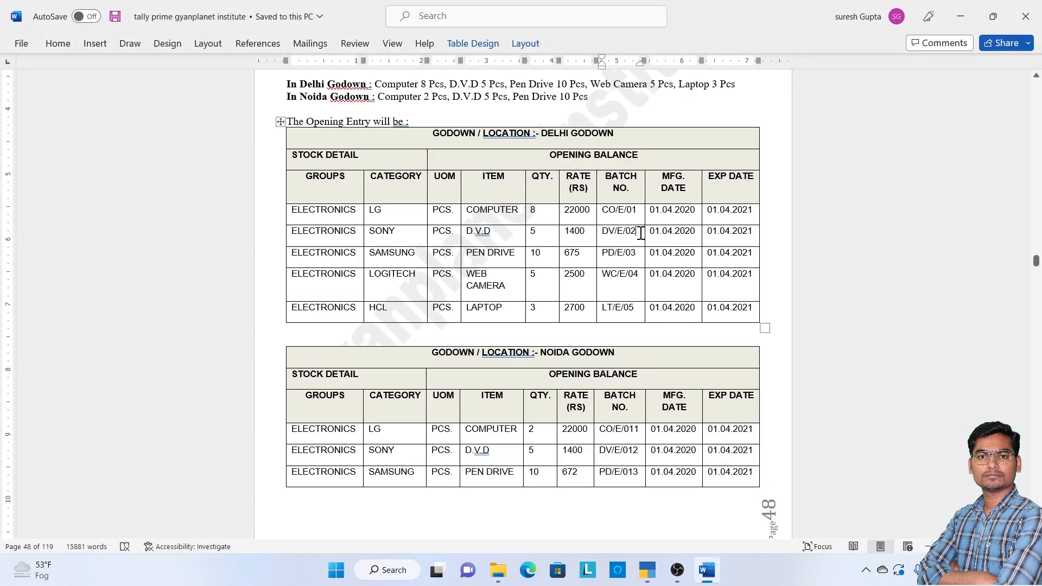
key("alt+Tab")
type("Dv/e")
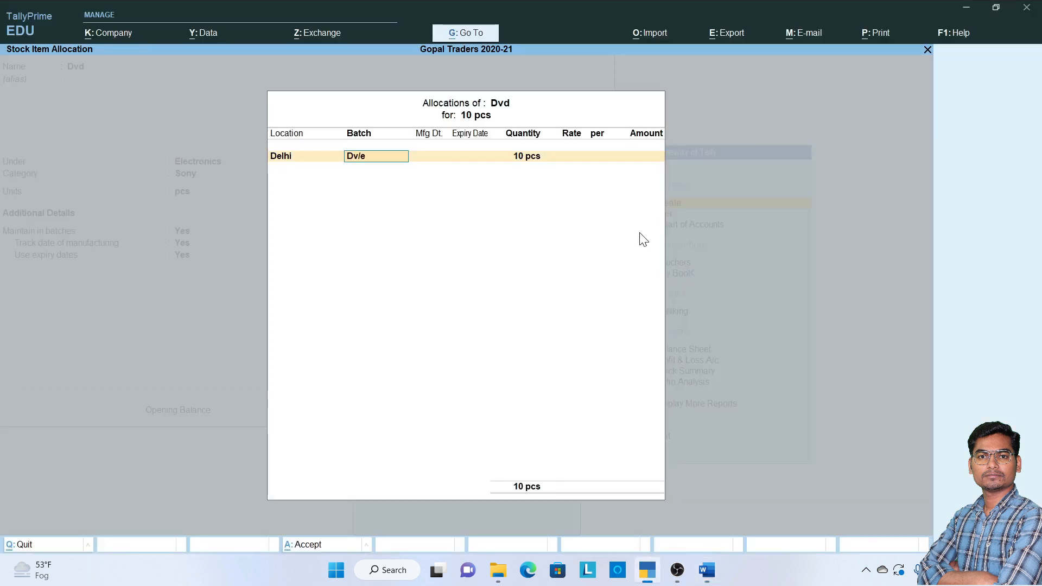
key("Return")
Step: Give the Delhi Dvd batch manufacturing date 1/4/2020 and expiry date 1/4/2021
type("1/4/2020")
key("Return")
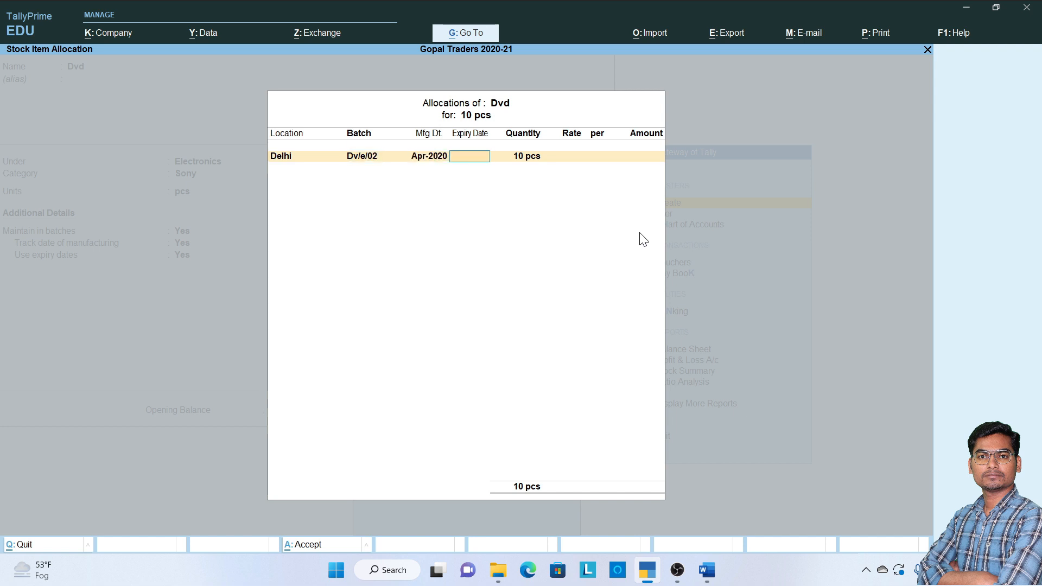
type("1/4/2021")
key("Return")
Step: Set the Delhi Dvd allocation to 5 pcs at a rate of 1400 per pcs, and accept the line
type("5")
key("Return")
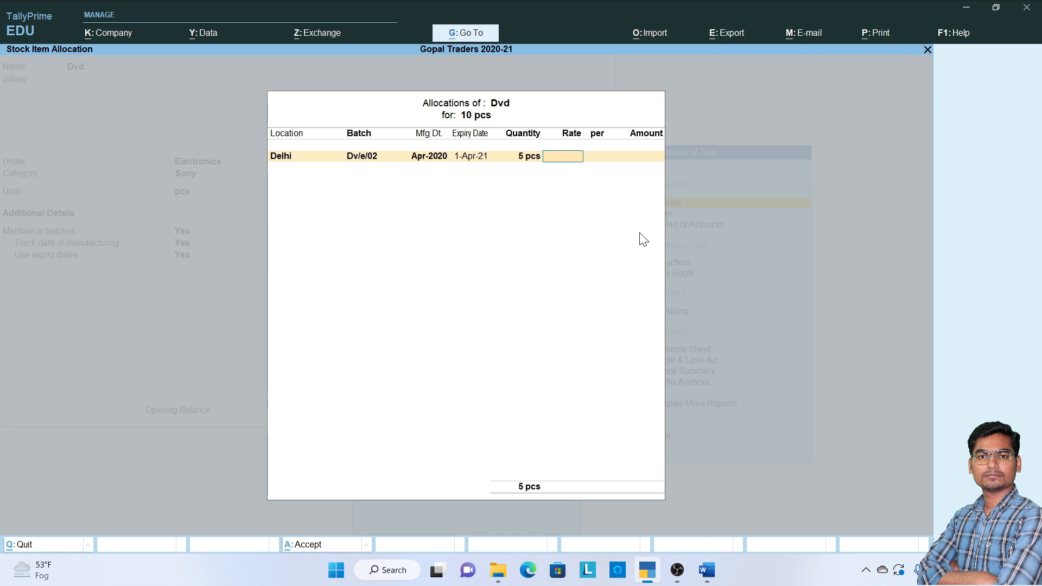
type("1,400")
key("Return")
key("Return")
key("Return")
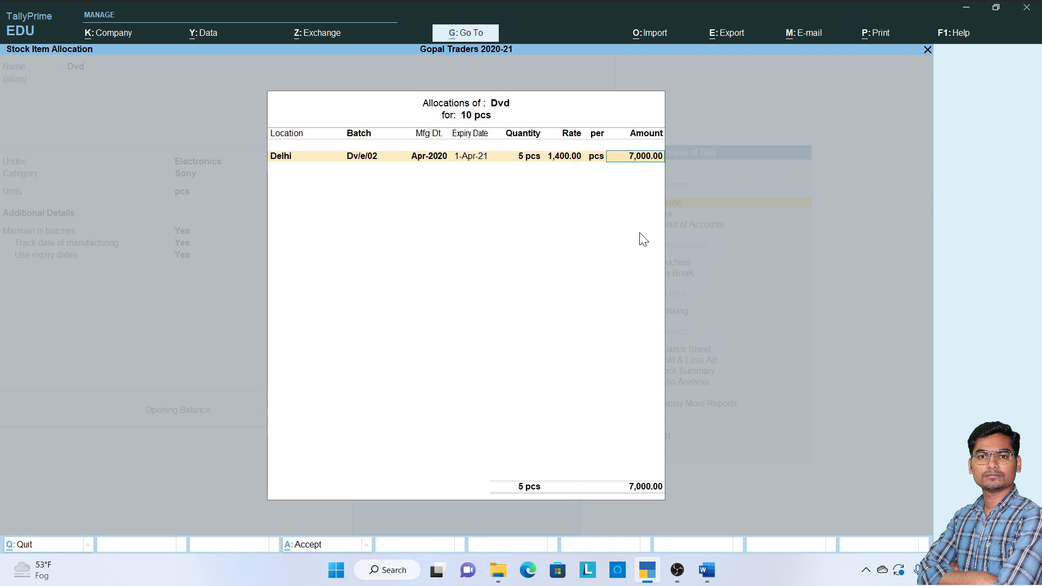
Step: Allocate the second Dvd line to Noida, check its batch number in Word, and enter batch Dv/e/012
key("Down")
key("Down")
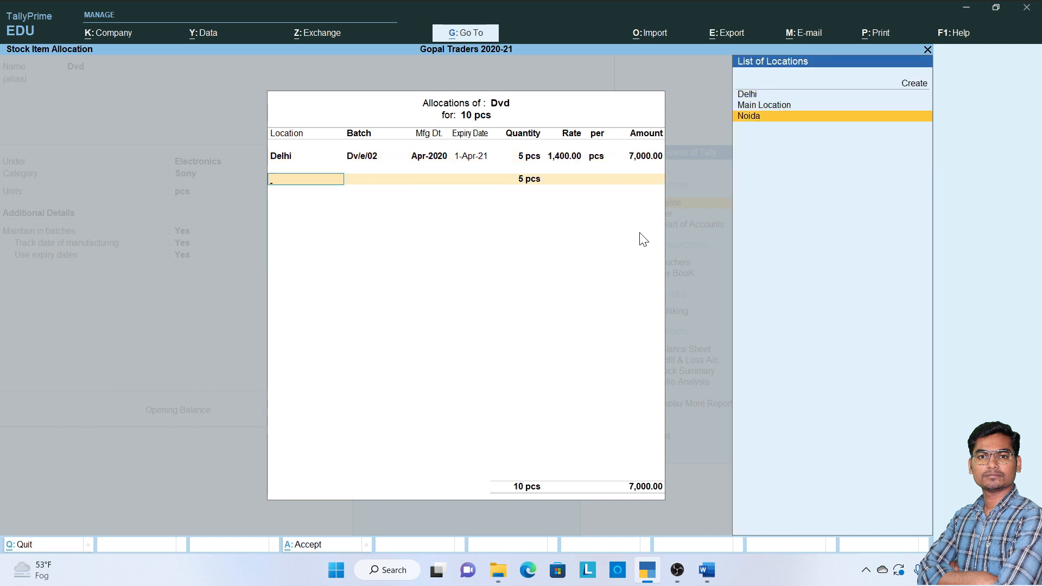
key("Return")
key("alt+Tab")
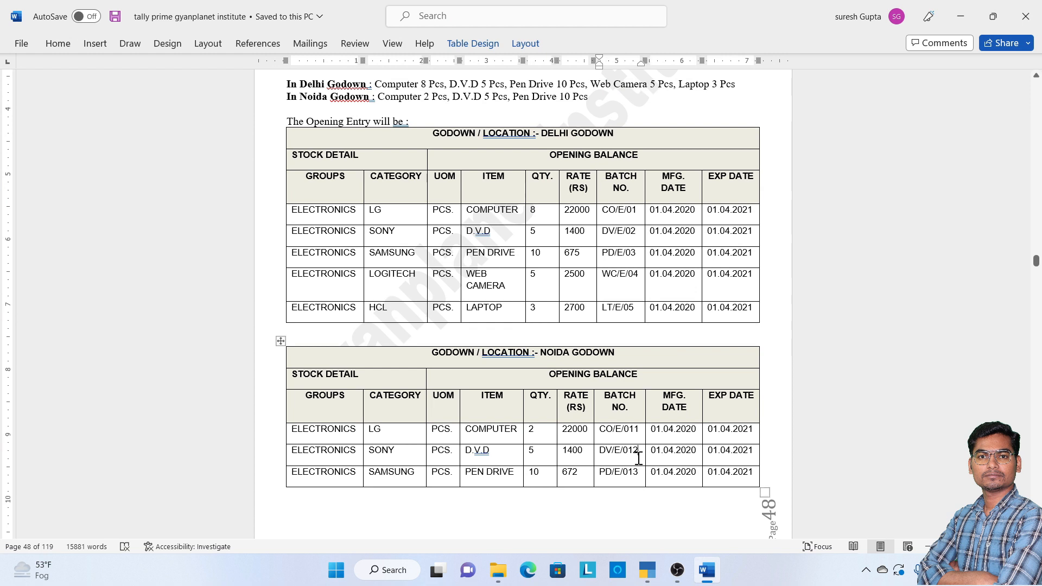
key("alt+Tab")
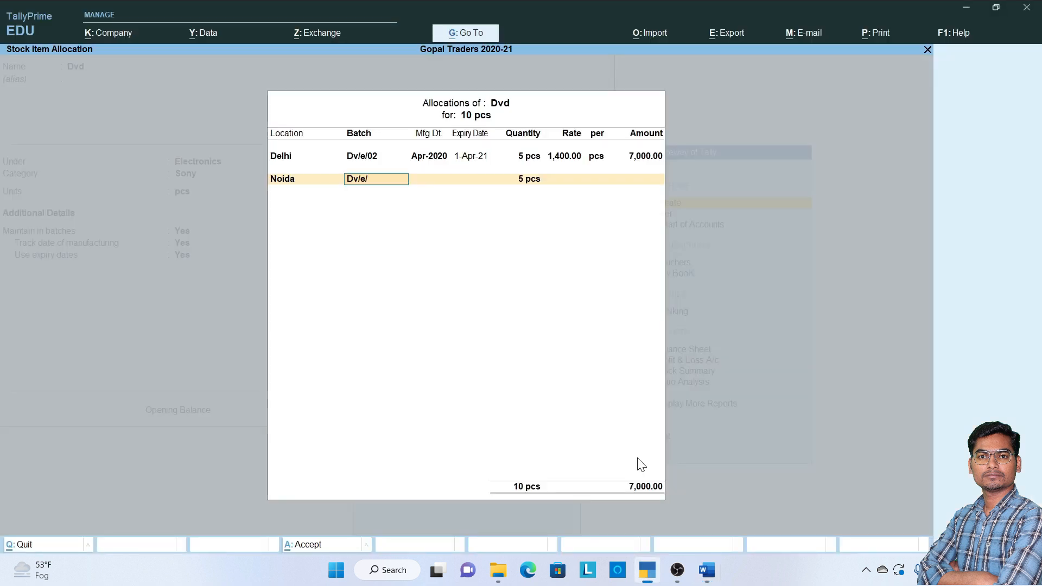
key("Return")
Step: Give the Noida Dvd batch manufacturing date 1/4/2020 and expiry date 1/4/2021
type("1/")
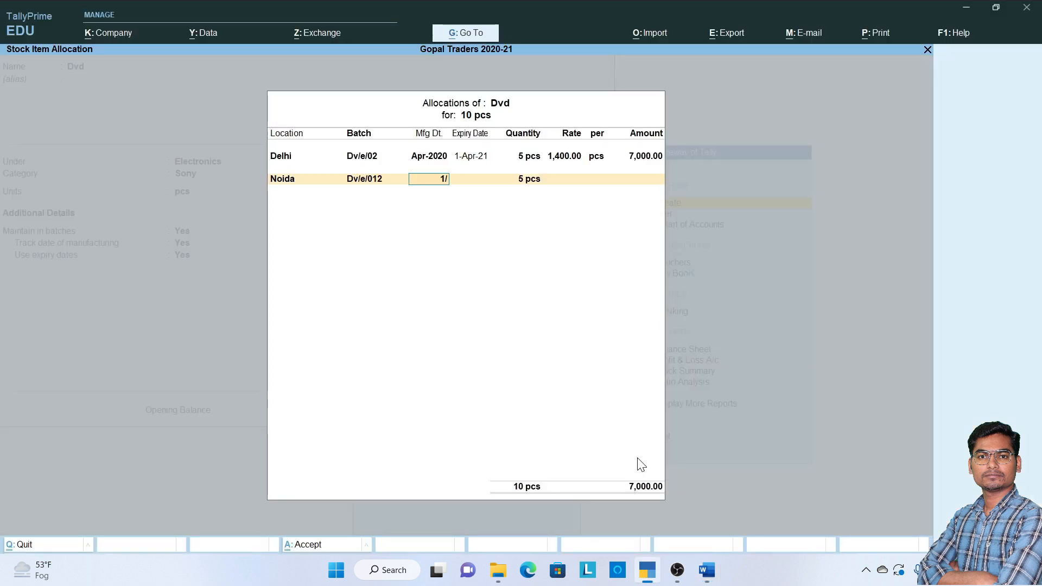
type("4/2020")
key("Return")
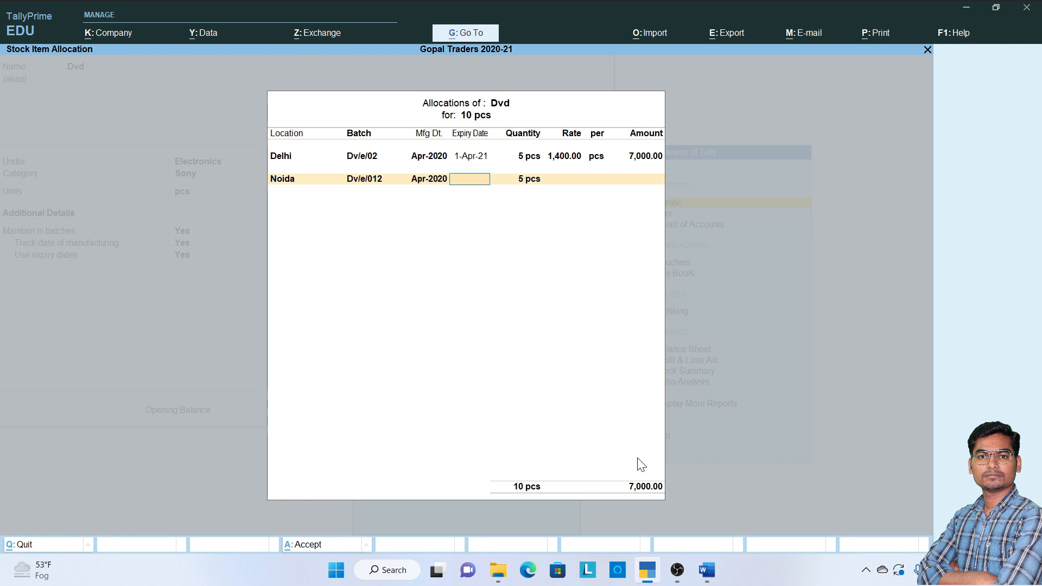
type("1/4/2021")
key("Return")
Step: Keep 5 pcs for Noida, enter a rate of 1400, and accept the allocations to save the Dvd stock item
key("Return")
type("1400")
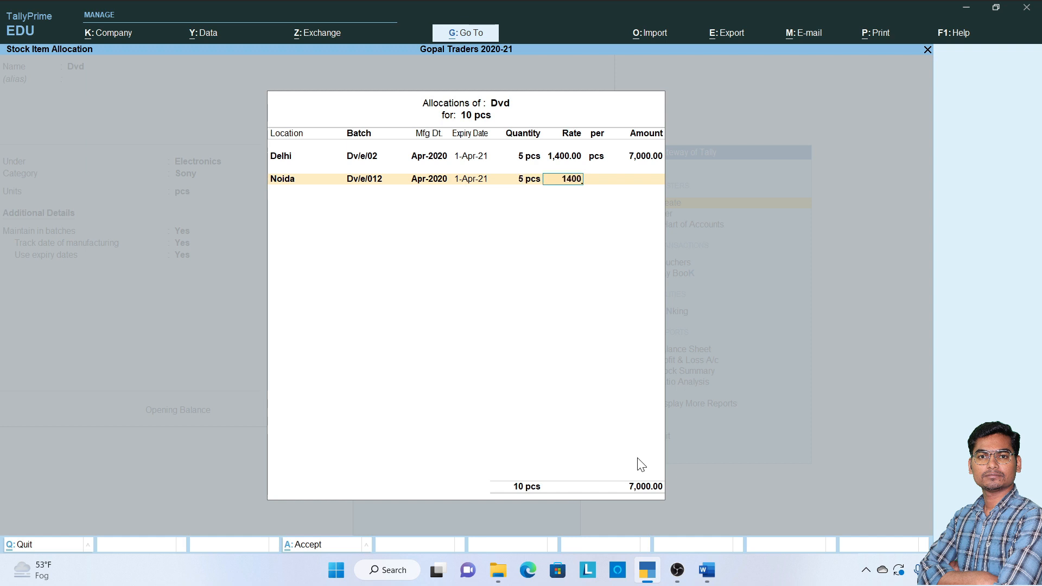
key("Return")
key("Return")
key("Return")
key("Return")
key("Return")
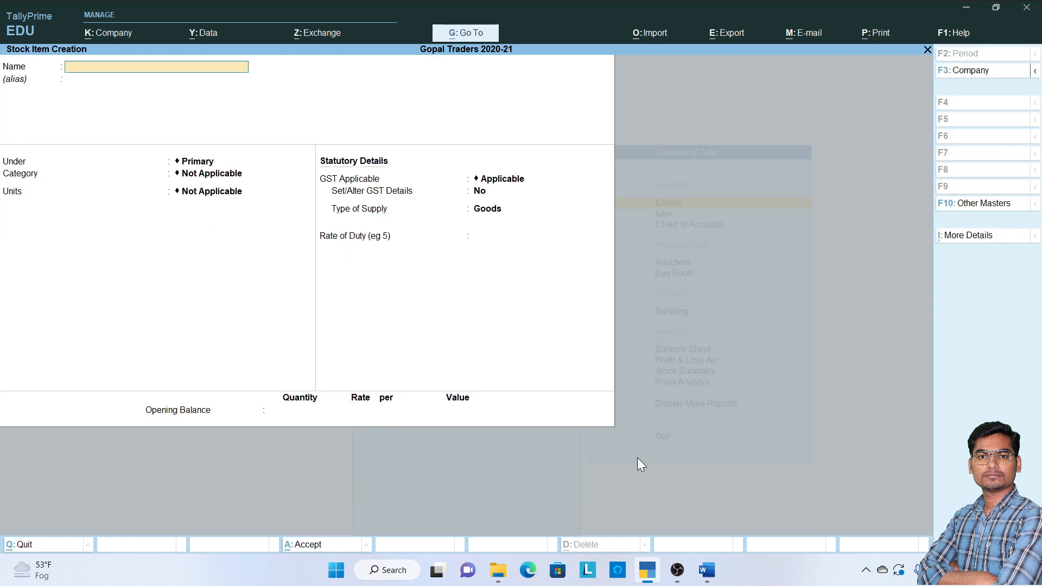
Step: Check the third item in the Word stock table, then name the new TallyPrime stock item Pen Drive and place it under Electronics
key("alt+Tab")
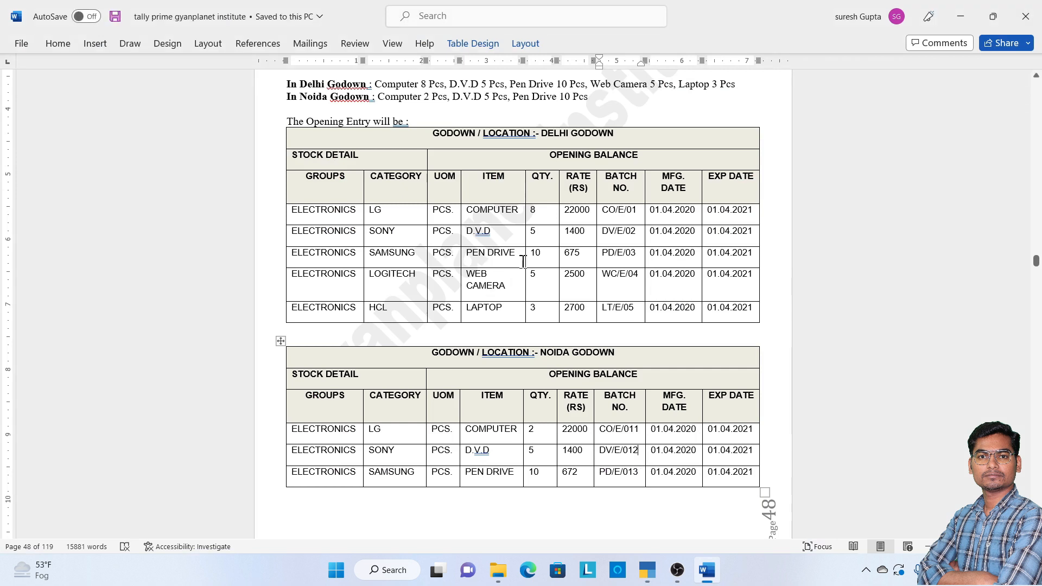
key("alt+Tab")
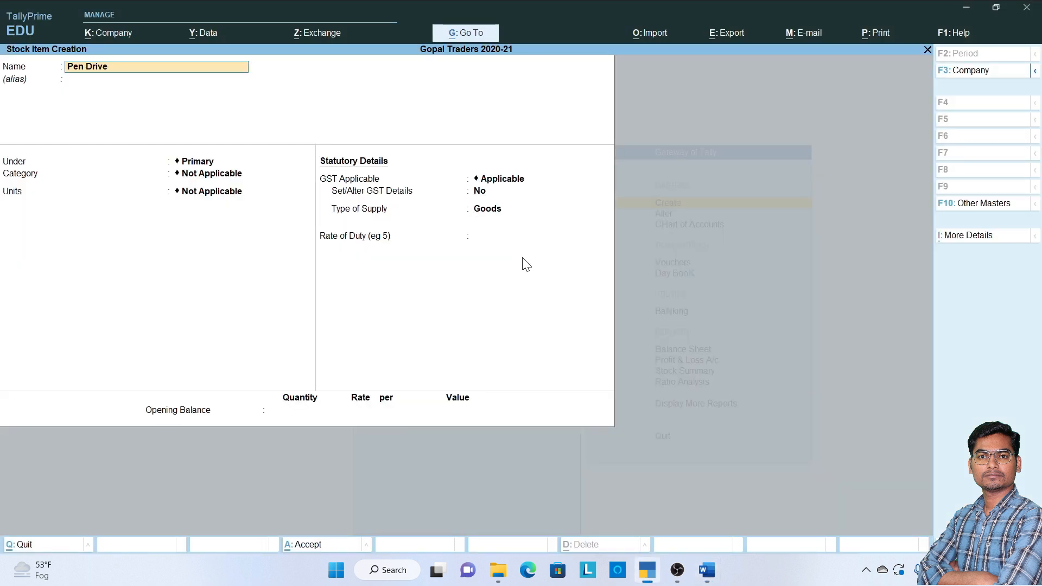
type("Pen Drive")
key("Return")
key("Return")
key("Down")
key("Return")
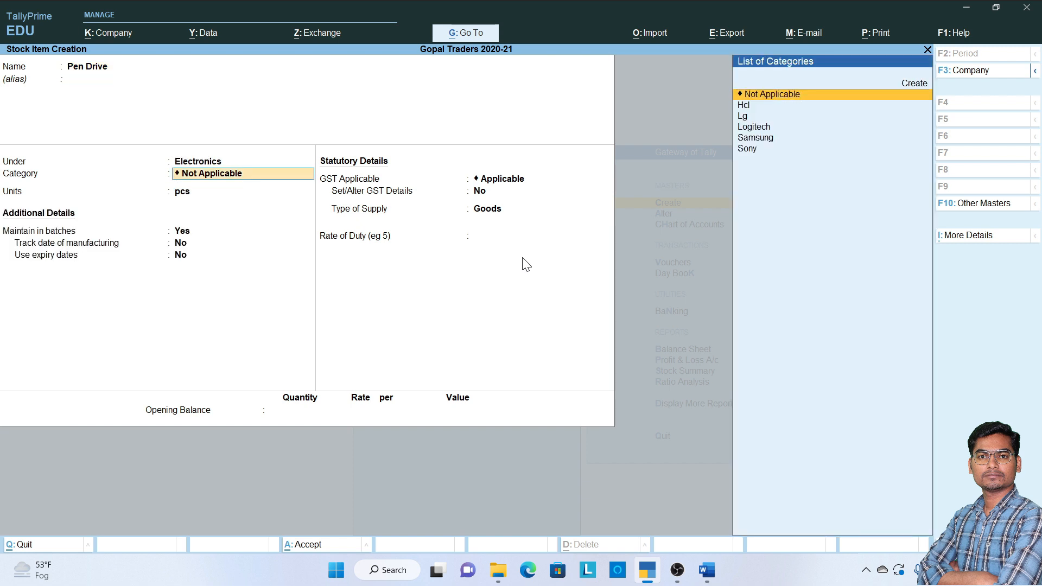
Step: Look up the Pen Drive category in the Word table and assign Samsung as the item's category in TallyPrime
key("alt+Tab")
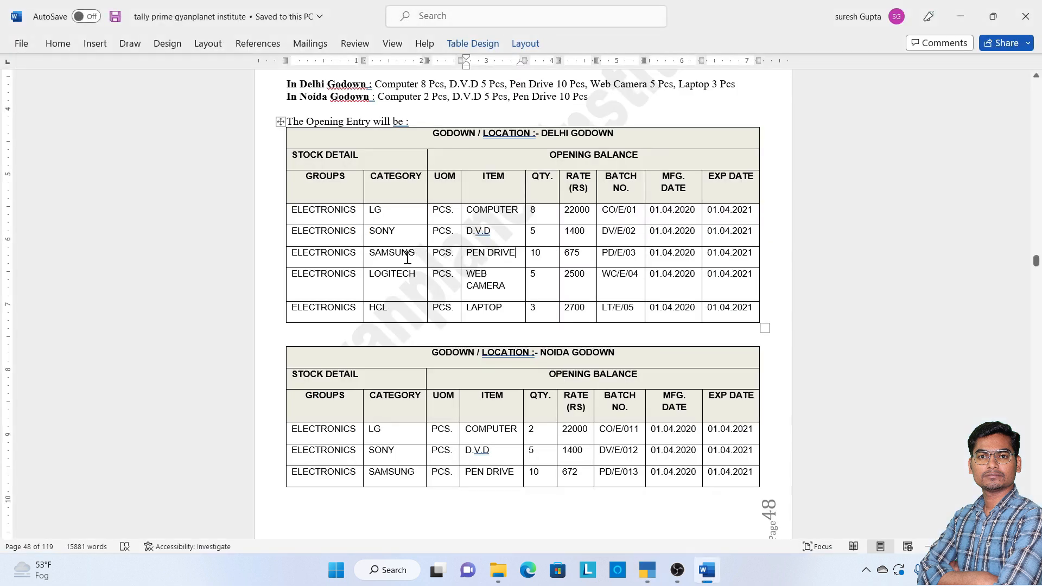
key("alt+Tab")
key("Down")
key("Down")
key("Down")
key("Down")
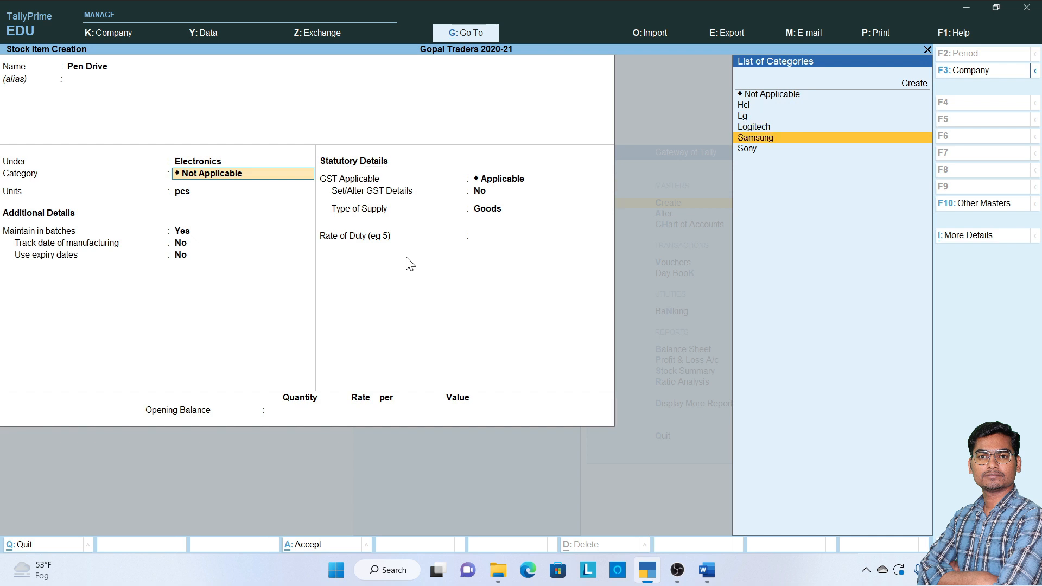
key("Return")
Step: Enable manufacturing date tracking and expiry dates for Pen Drive, keeping the default GST details and duty rate
key("Return")
key("Return")
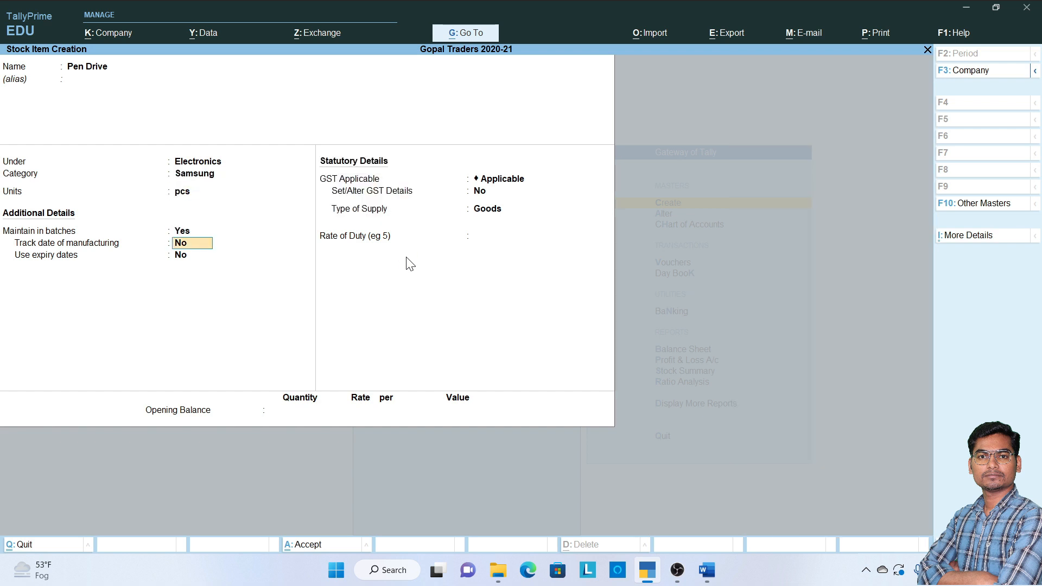
type("y")
key("Return")
type("y")
key("Return")
key("Return")
key("Return")
key("Return")
key("Return")
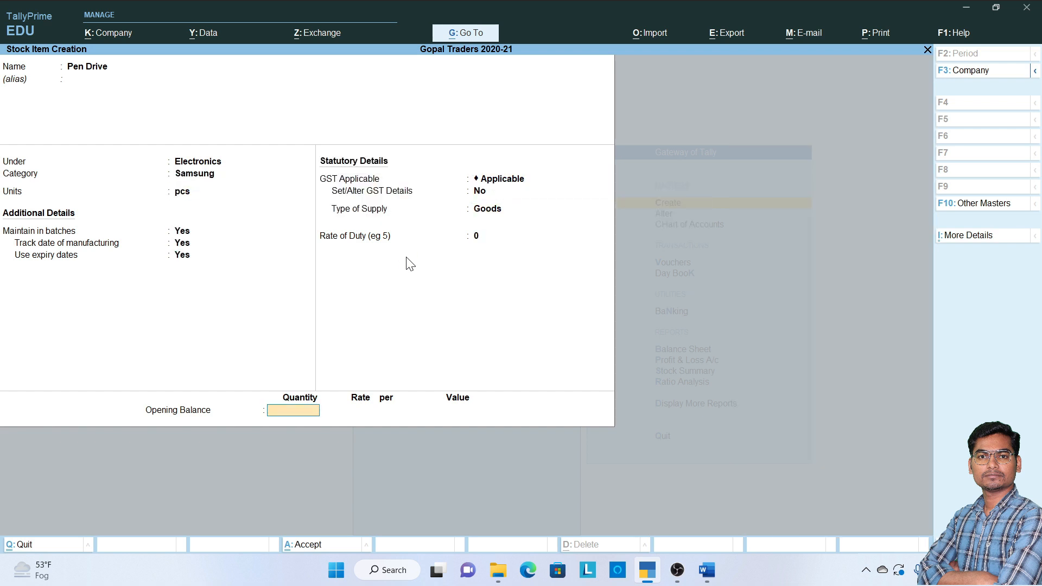
Step: Check the Pen Drive quantities for both godowns in the Word tables, then set the item's opening quantity to 20 pcs in TallyPrime
key("alt+Tab")
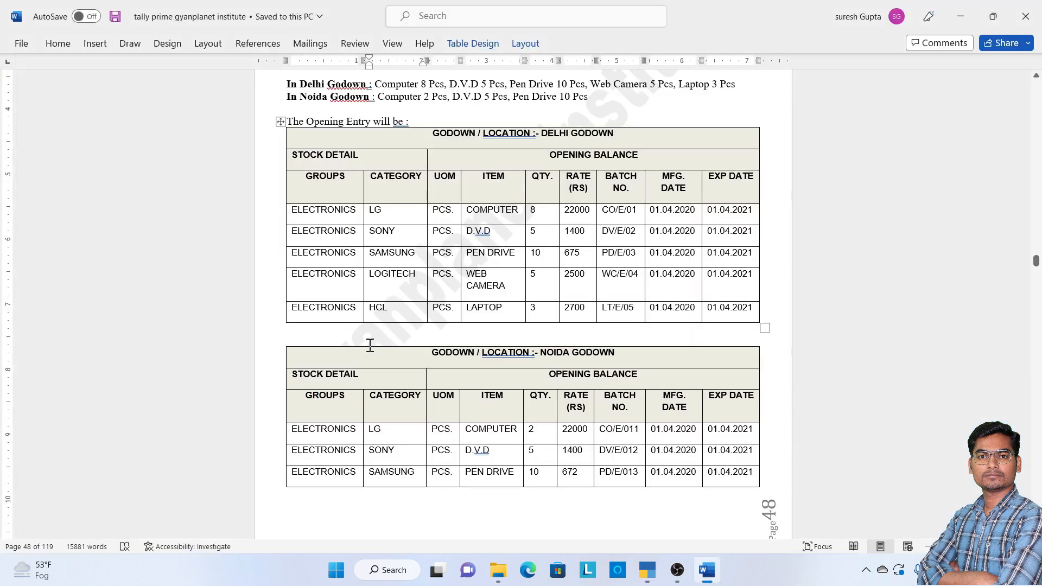
left_click(555, 252)
left_click_drag(547, 251, 499, 257)
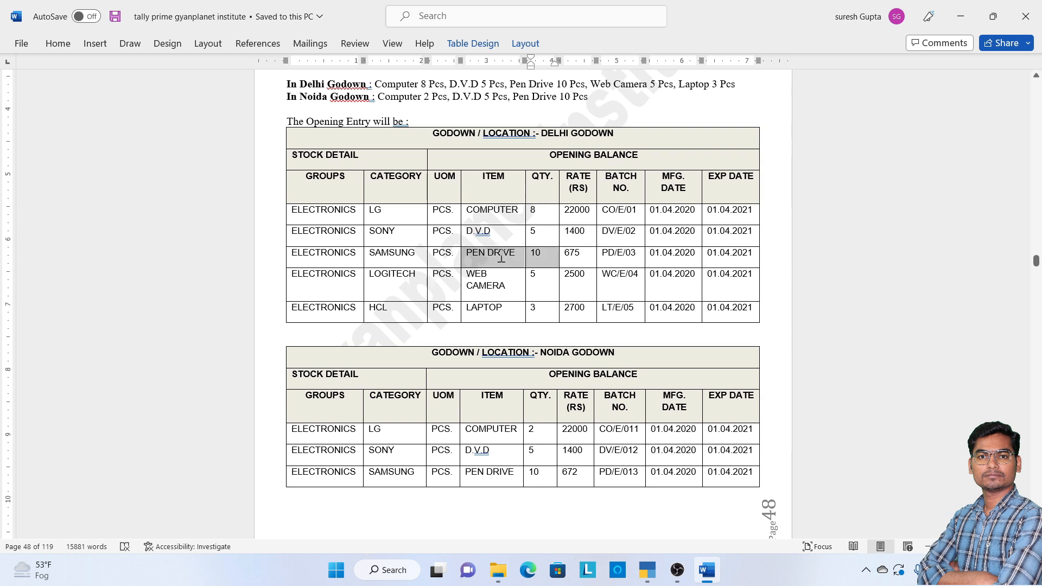
left_click(497, 255)
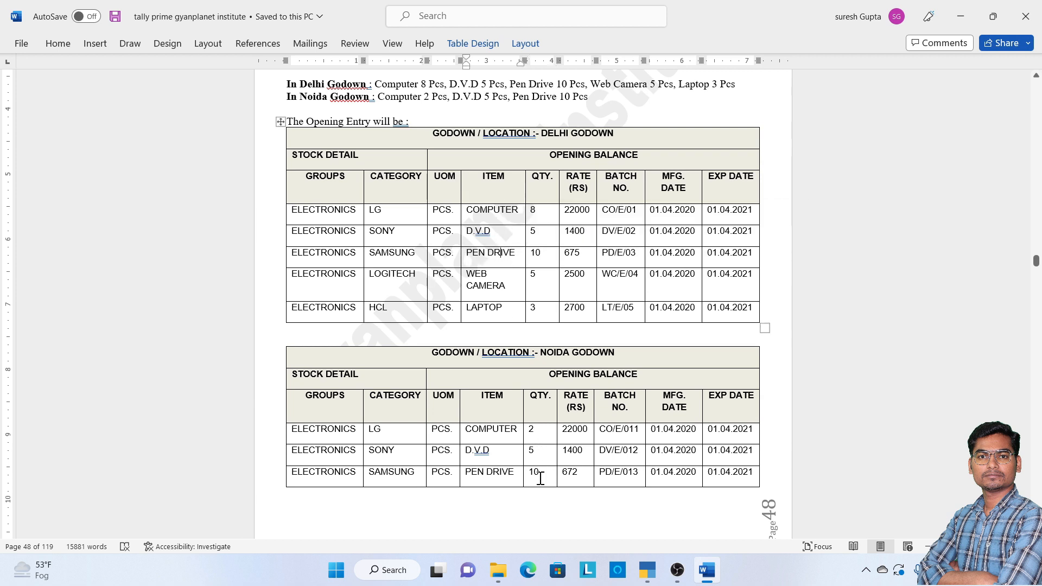
key("alt+Tab")
type("2")
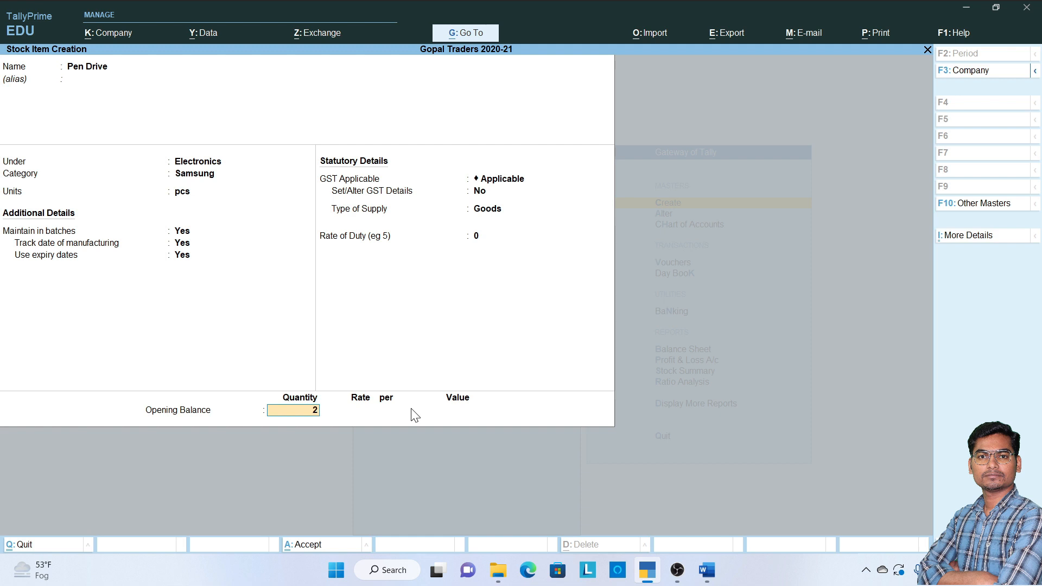
key("Return")
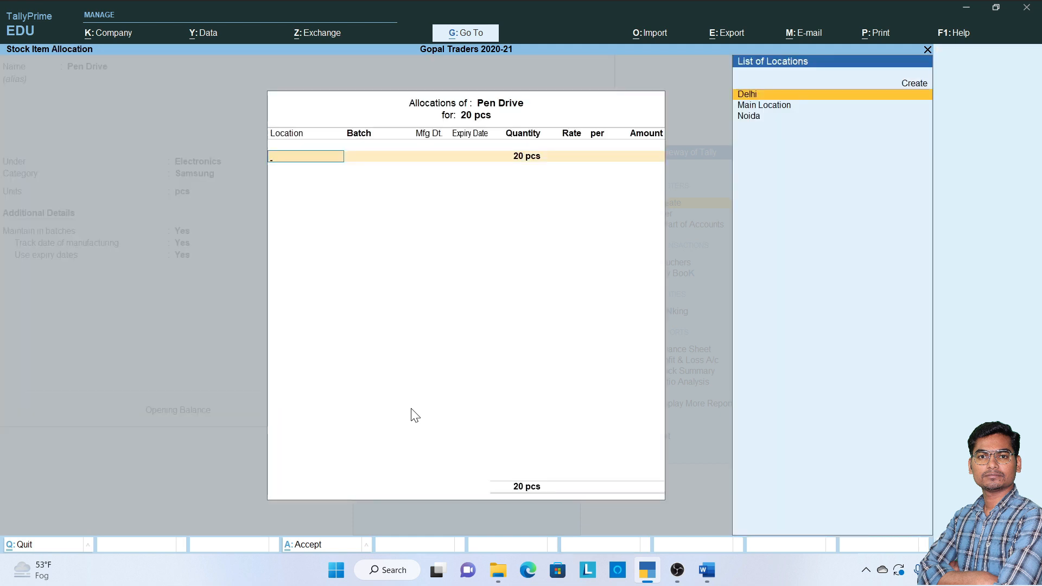
Step: Allocate Pen Drive stock to Delhi under batch Pd/e/03 from the Word table, with manufacturing date 1/4/2020 and expiry date 1/4/2021
key("Return")
key("alt+Tab")
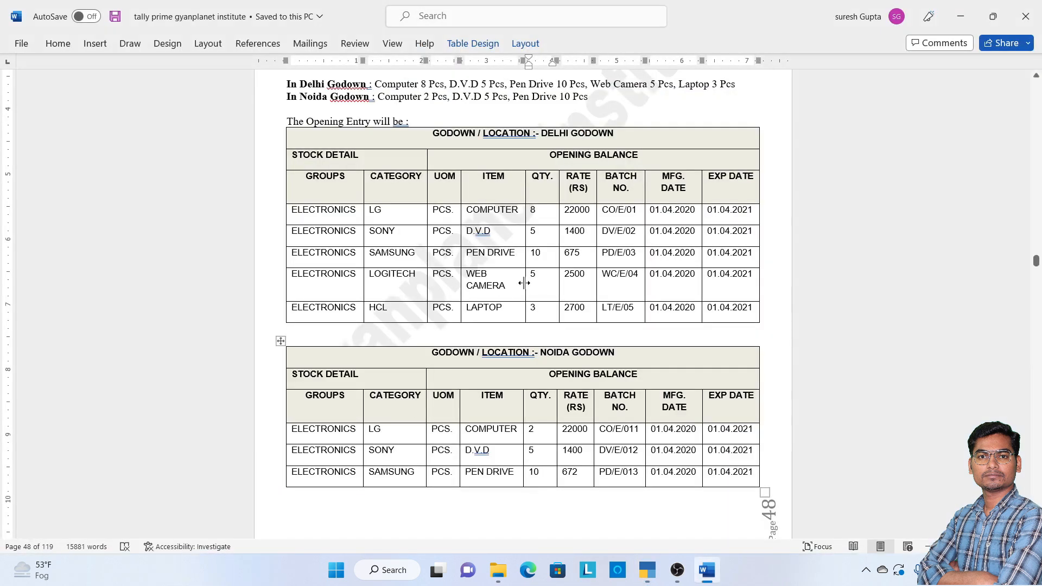
left_click(633, 257)
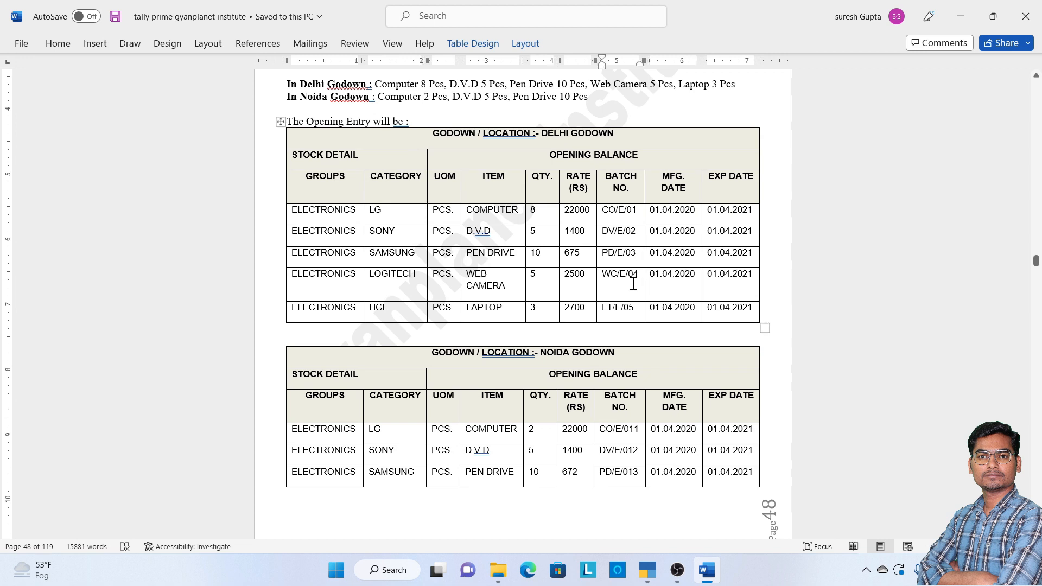
key("alt+Tab")
type("P")
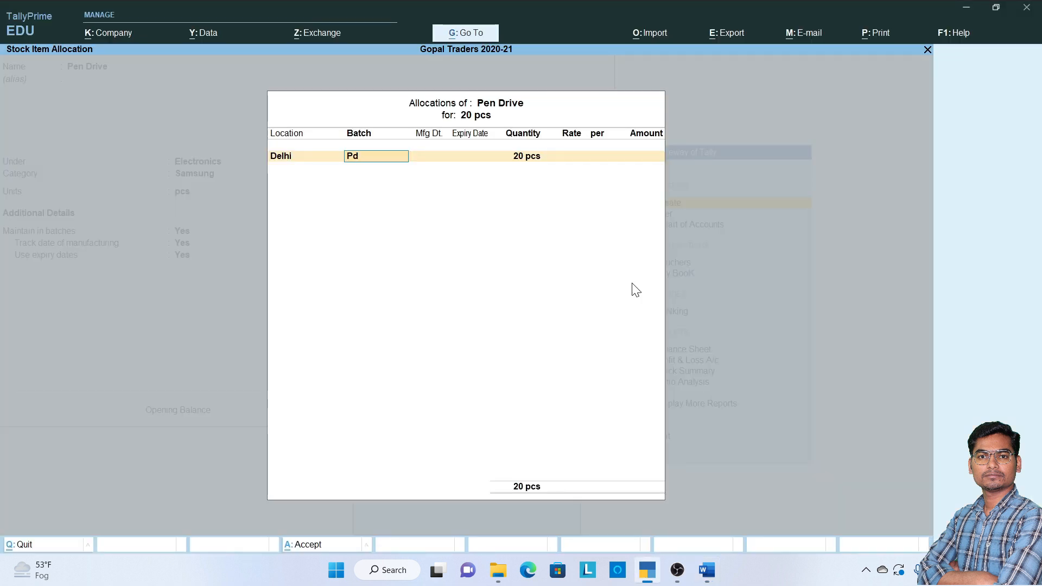
key("Return")
type("1/4/2020")
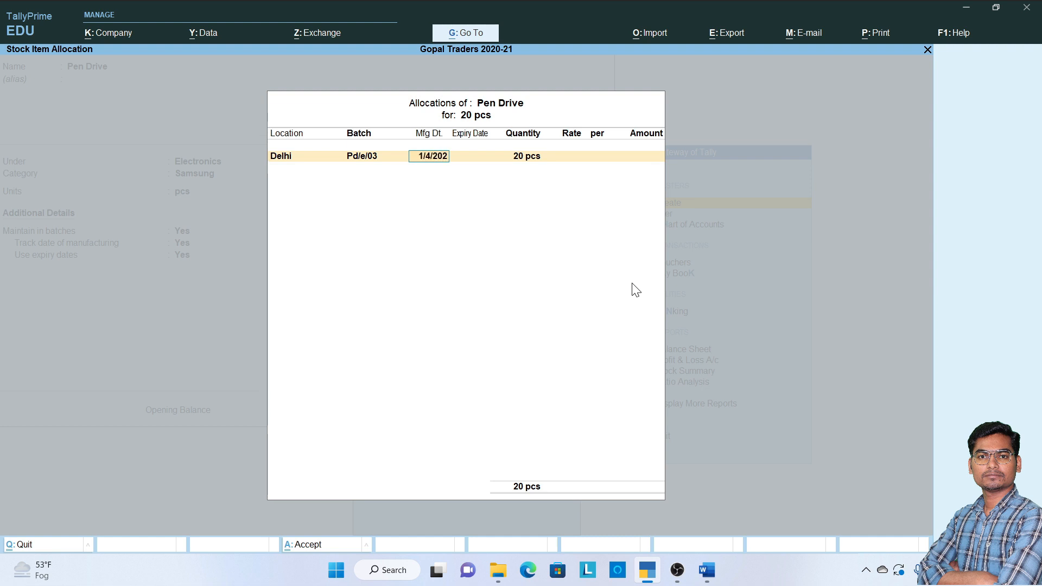
key("Return")
type("1/4/2021")
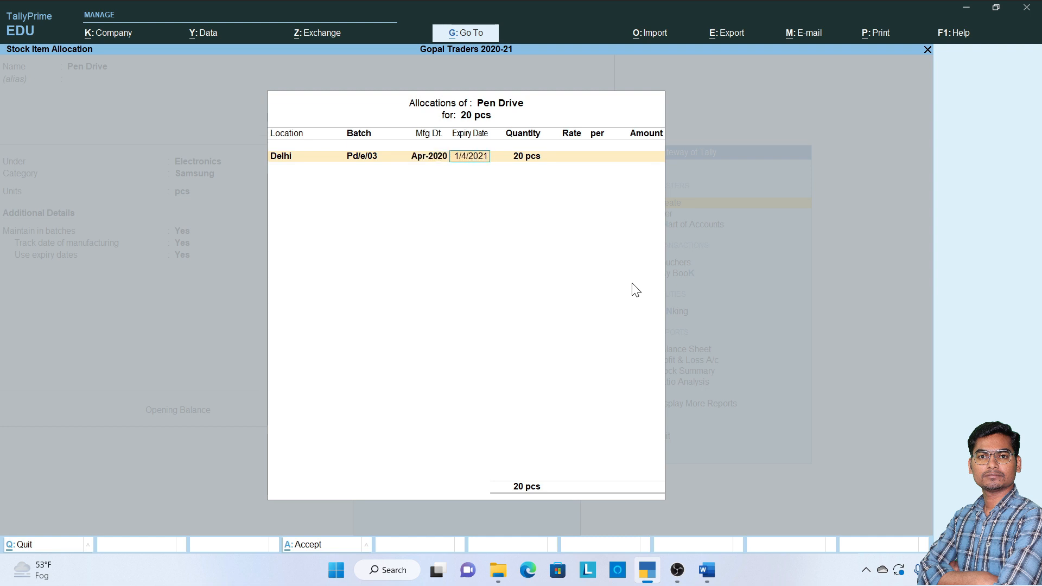
key("Return")
Step: Set the Delhi allocation of Pen Drive to 10 pcs at the rate of 675 given in the Word table
type("10")
key("Return")
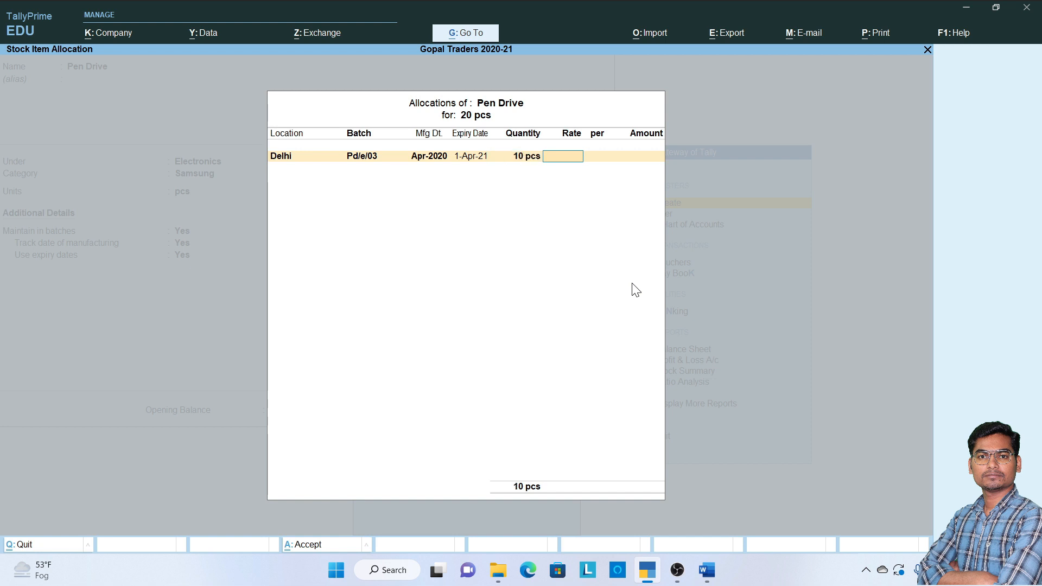
key("alt+Tab")
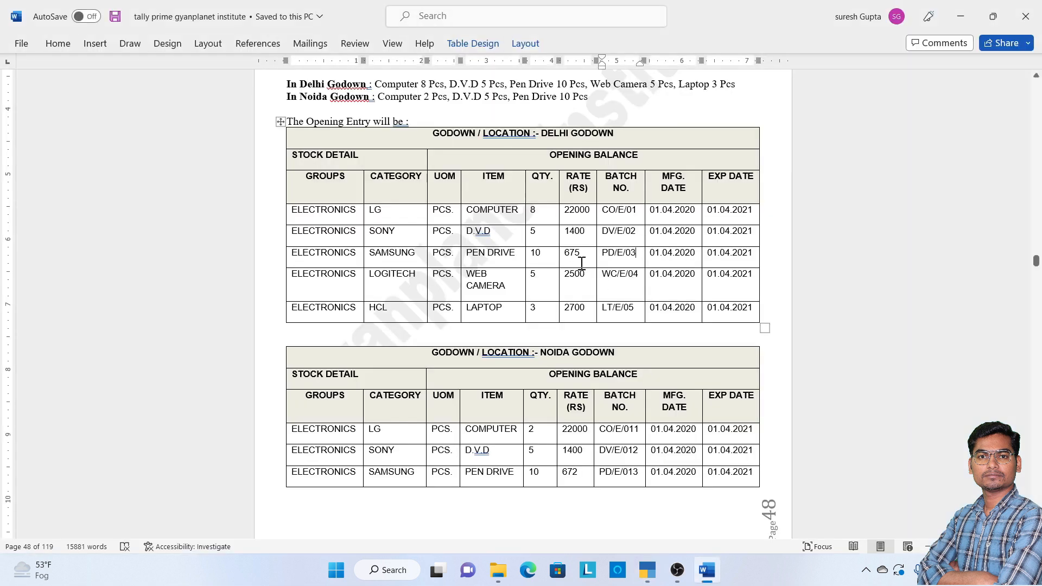
key("alt+Tab")
type("675")
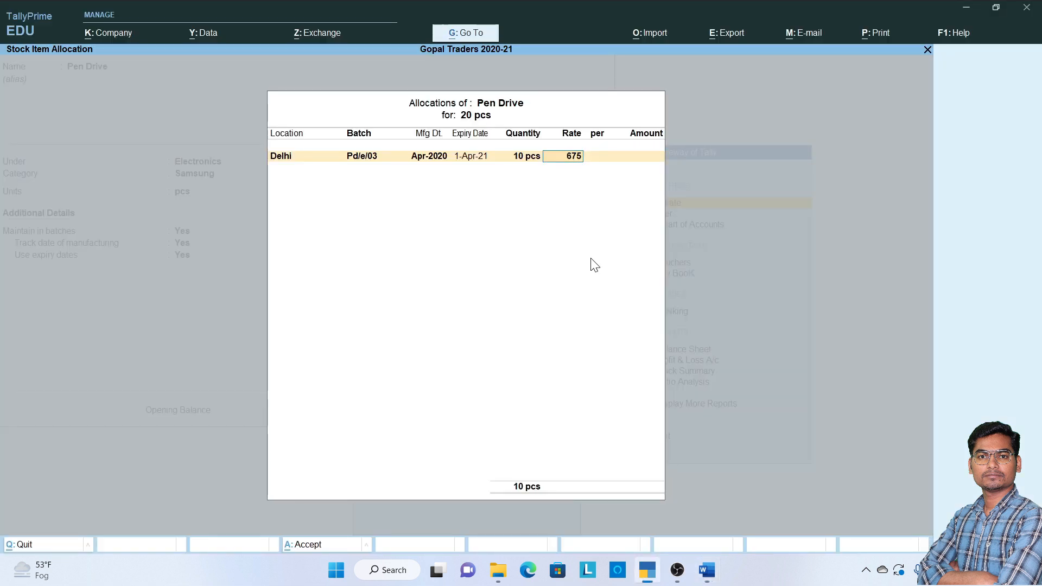
key("Return")
key("Return")
Step: Add a Noida allocation for Pen Drive with batch Pd/e/013 from the Word table, manufacturing date 1-4-18 and expiry date 1/4/18
key("Down")
key("Down")
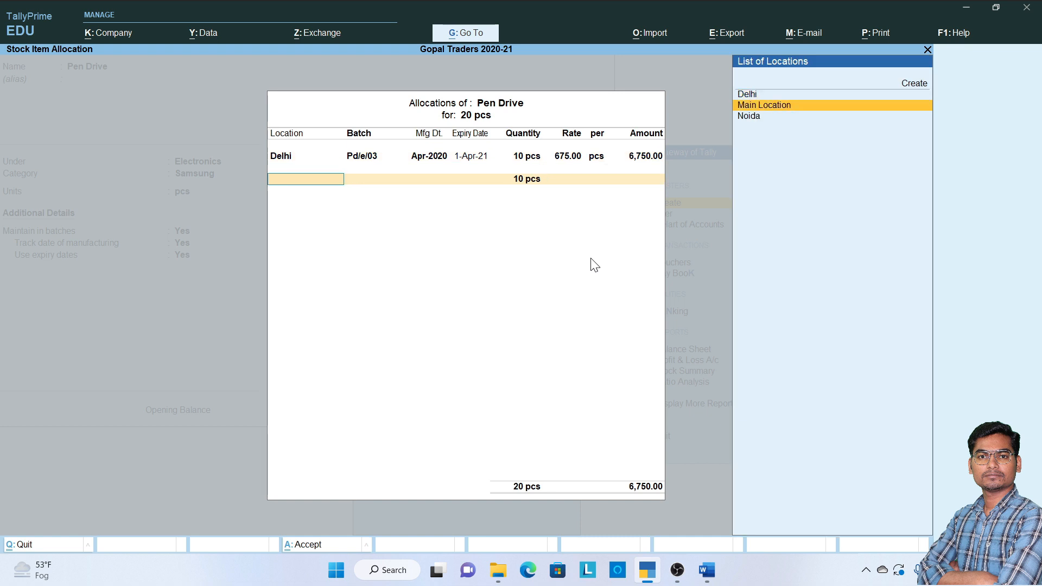
key("Return")
key("alt+Tab")
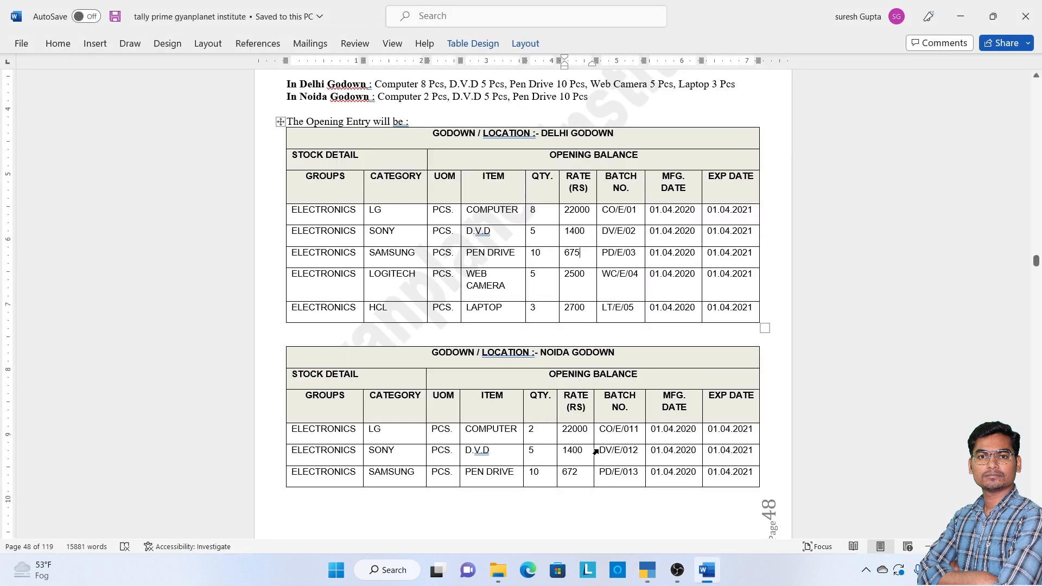
key("alt+Tab")
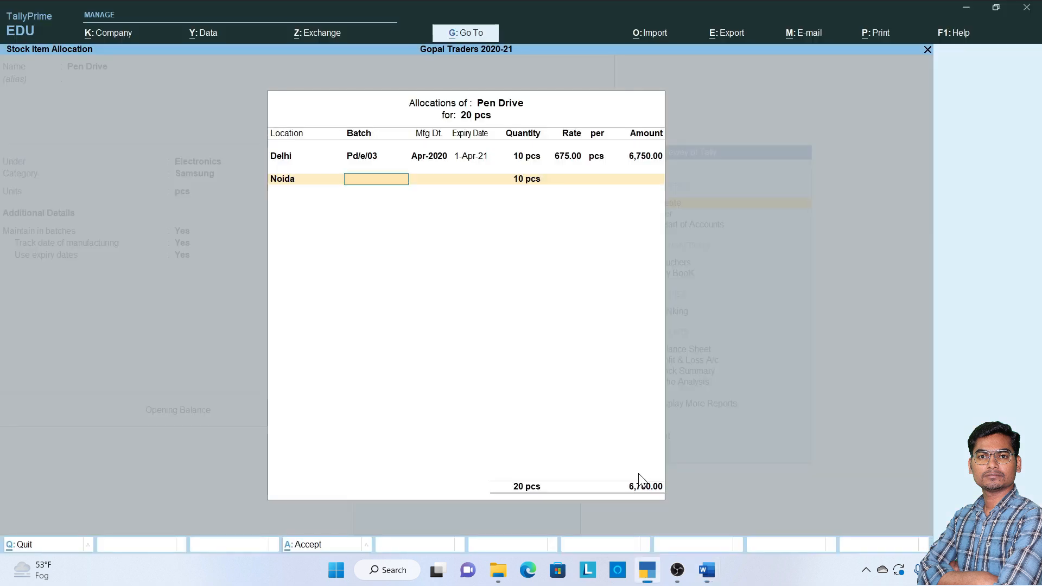
type("Pd/e/013")
key("Return")
type("1-4-18")
key("Return")
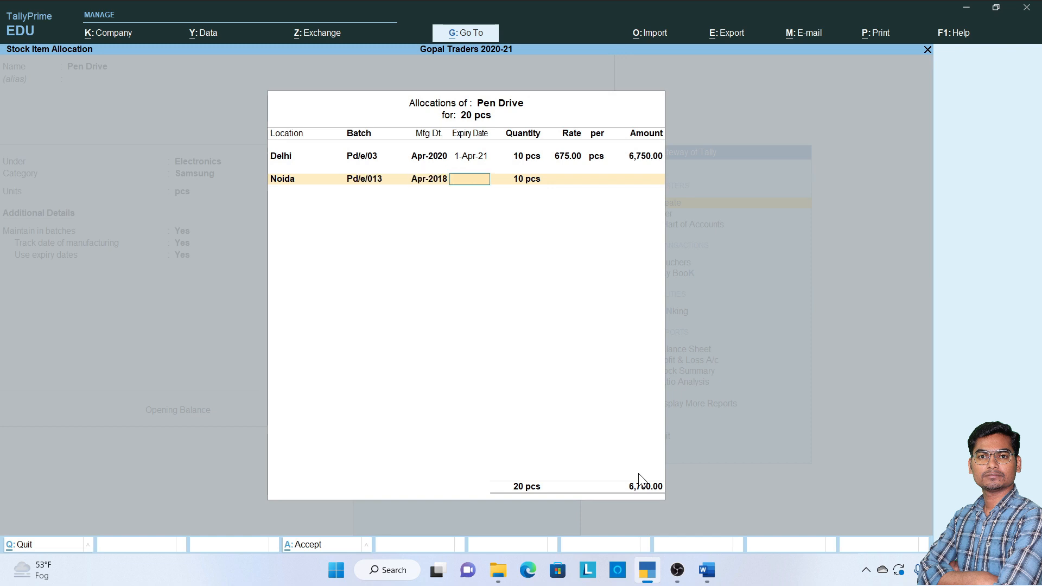
type("1/4/18")
key("Return")
Step: Keep 10 pcs for Noida, enter a rate of 675, and accept the allocations to save the Pen Drive stock item
key("Return")
type("6")
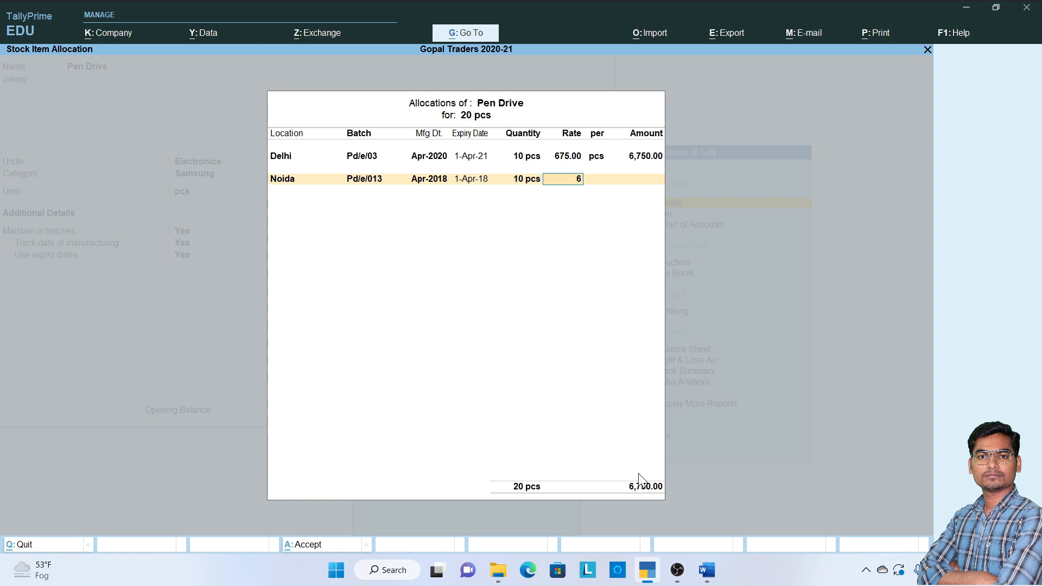
type("75")
key("Return")
key("Return")
key("Return")
key("Return")
key("Return")
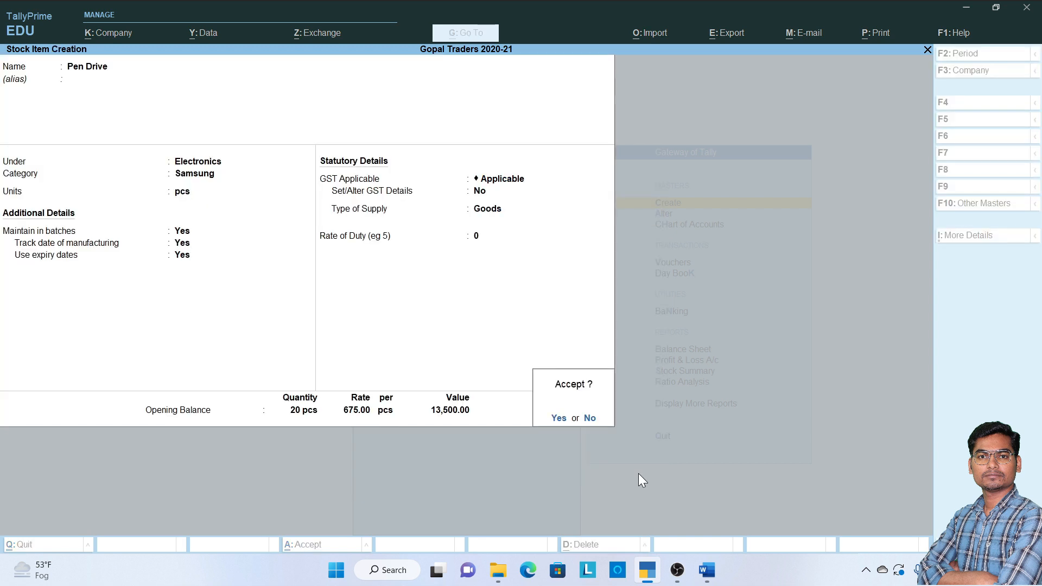
Step: Check the fourth item in the Word stock table, then name the new TallyPrime stock item Web Camera and place it under Electronics
key("alt+Tab")
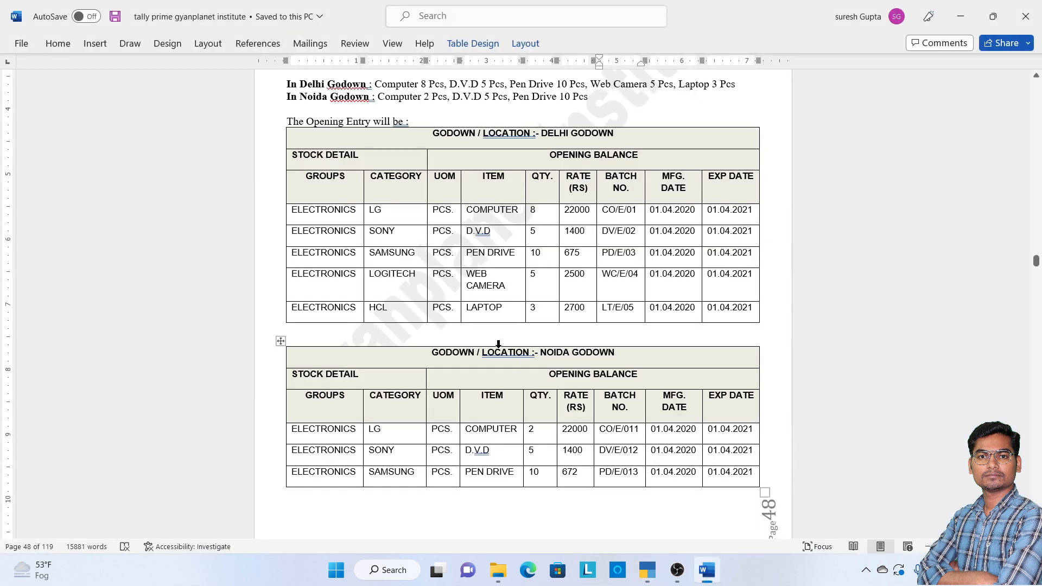
key("alt+Tab")
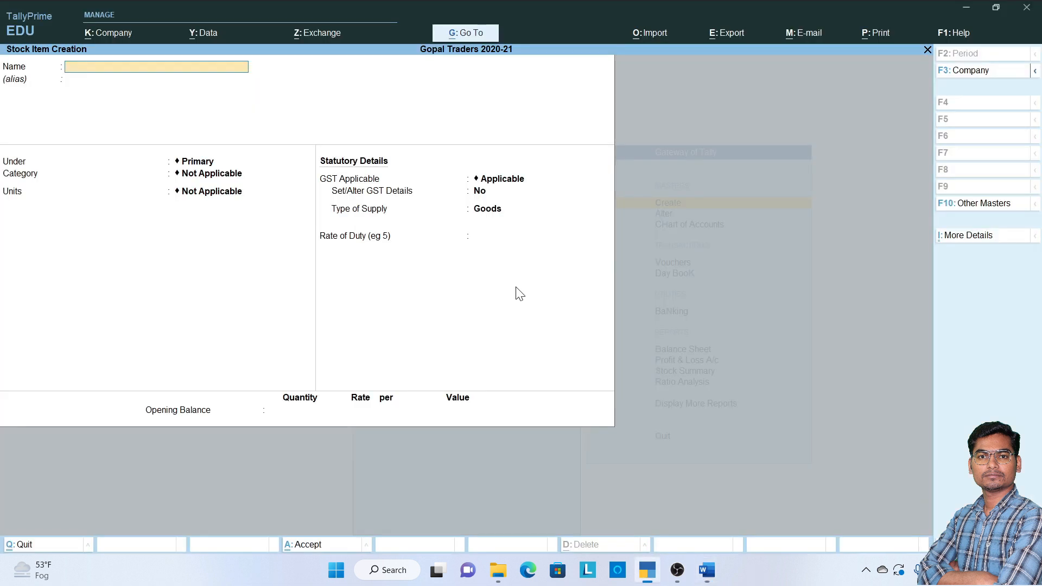
type("Web Came")
key("Return")
key("Return")
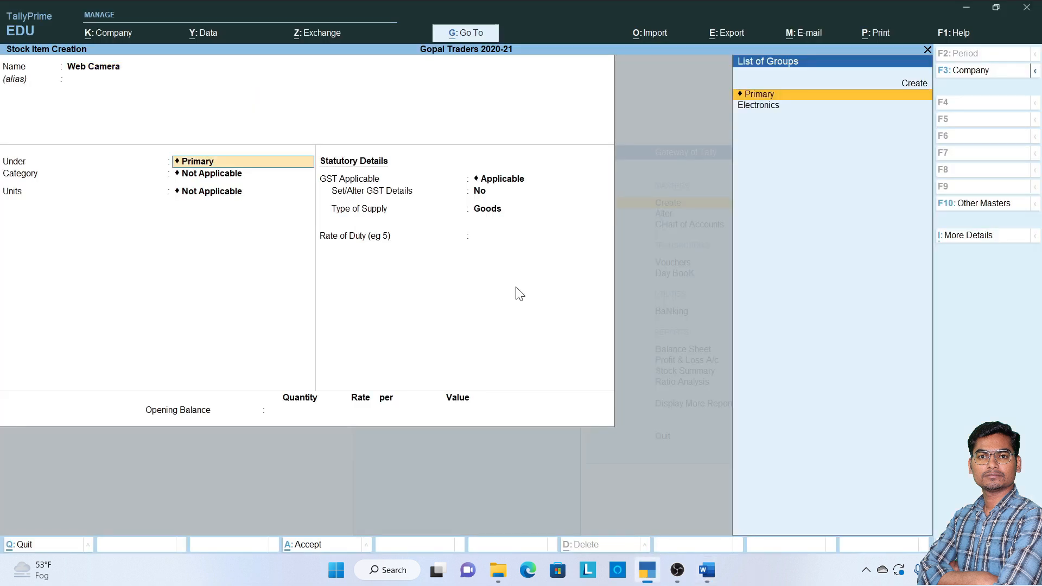
key("Down")
key("Return")
Step: Look up the Web Camera category in the Word table and assign Logitech as the item's category in TallyPrime
key("alt+Tab")
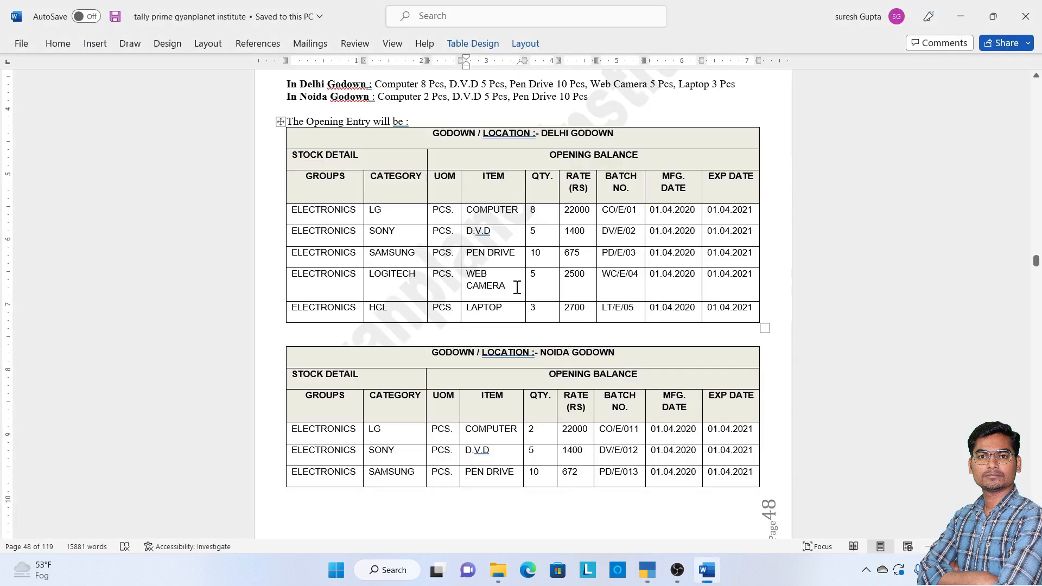
key("alt+Tab")
type("Lo")
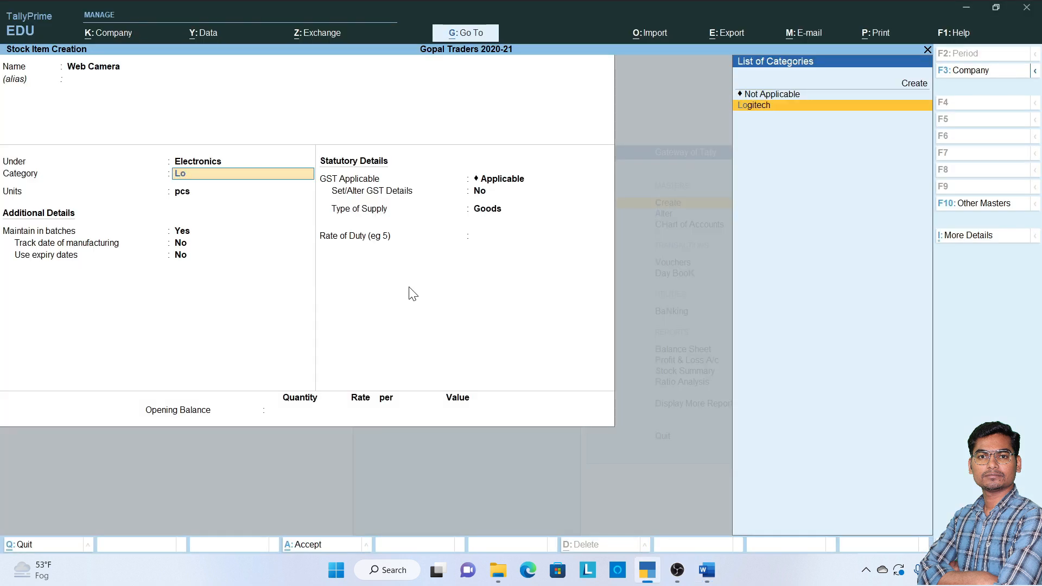
key("Return")
Step: Enable manufacturing date tracking and expiry dates for Web Camera, keeping the default GST details and duty rate
key("Return")
key("Return")
type("y")
key("Return")
type("y")
key("Return")
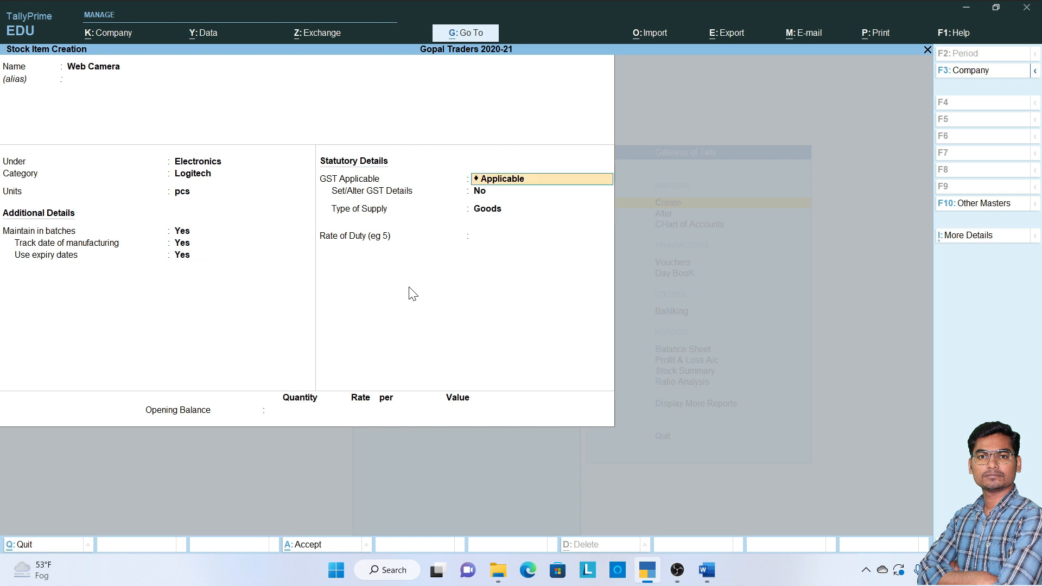
key("Return")
key("Return")
key("Return")
key("Return")
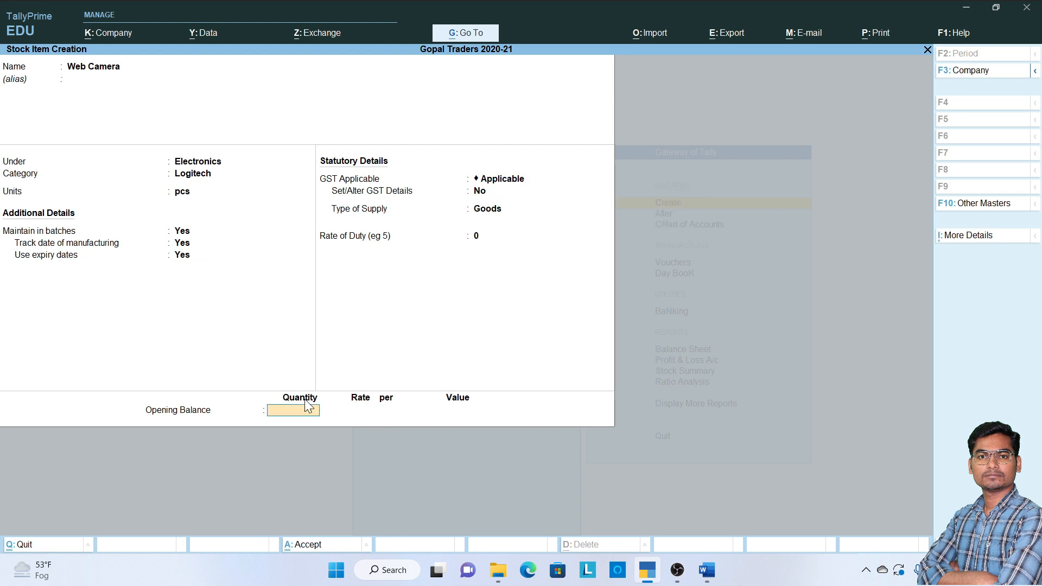
Step: Check the Web Camera quantity in the Word table and set its opening quantity to 5 pcs in TallyPrime
key("alt+Tab")
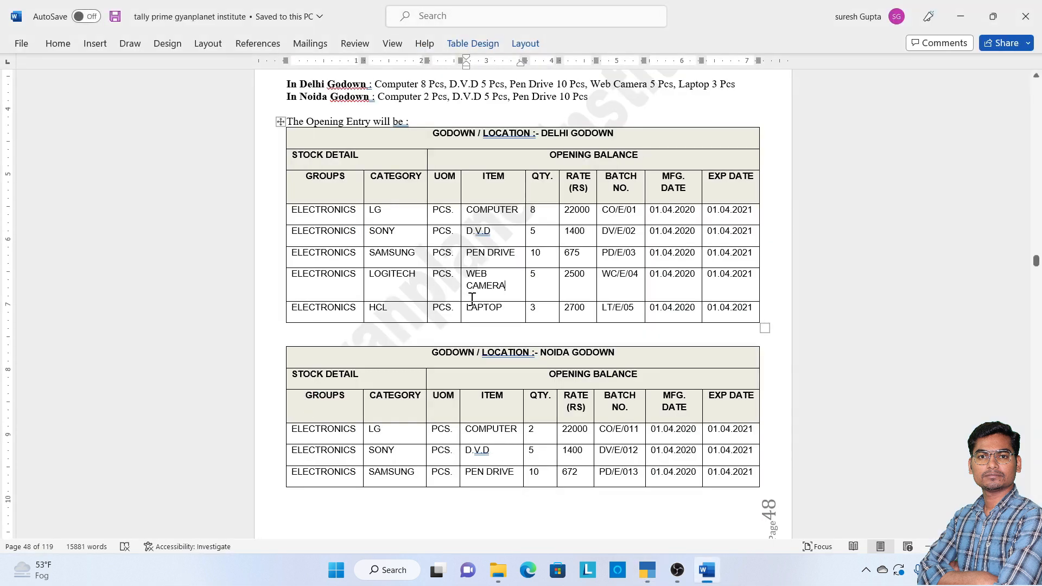
left_click_drag(543, 283, 489, 292)
left_click(490, 291)
key("alt+Tab")
key("Return")
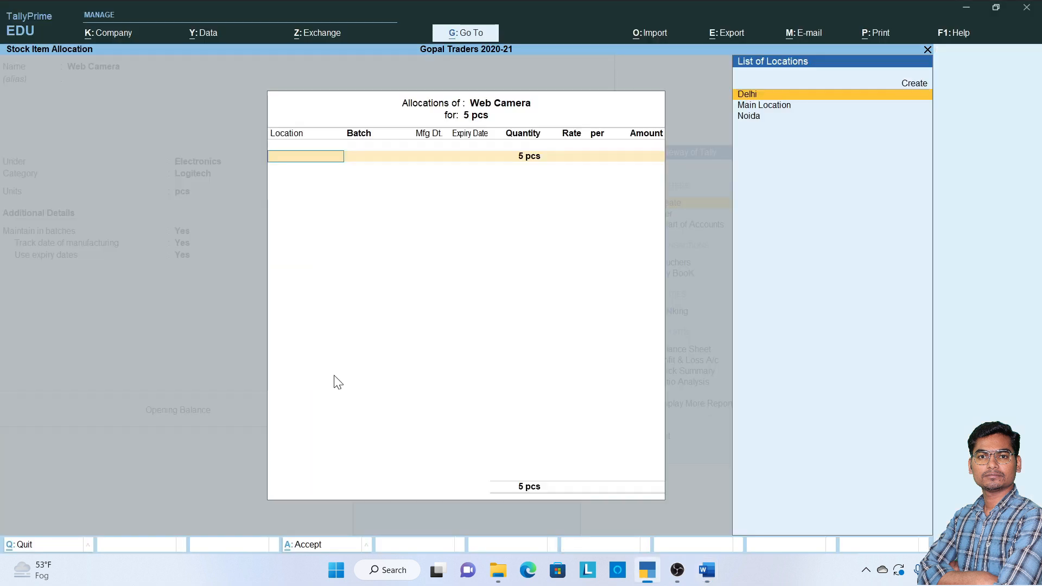
Step: Allocate the Web Camera stock to Delhi and enter batch Wc/e/04 from the Word table
key("Return")
key("alt+Tab")
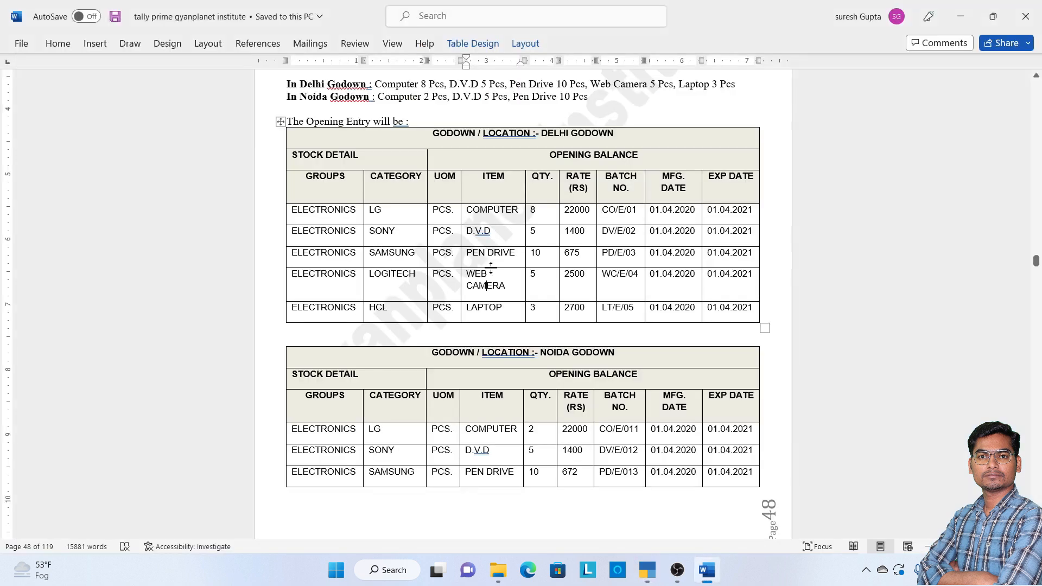
left_click(636, 288)
key("alt+Tab")
type("Wc")
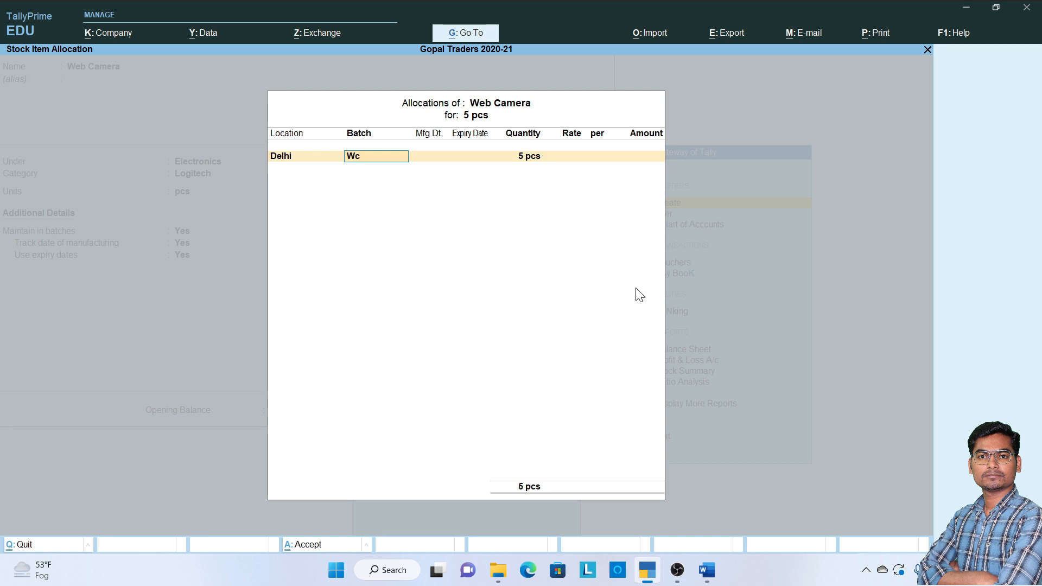
type("/e/04")
key("Return")
Step: Set the Web Camera batch's manufacturing date to 1/4/2020 and its expiry date to 1-Apr-21
type("1/4/2020")
key("Return")
type("1")
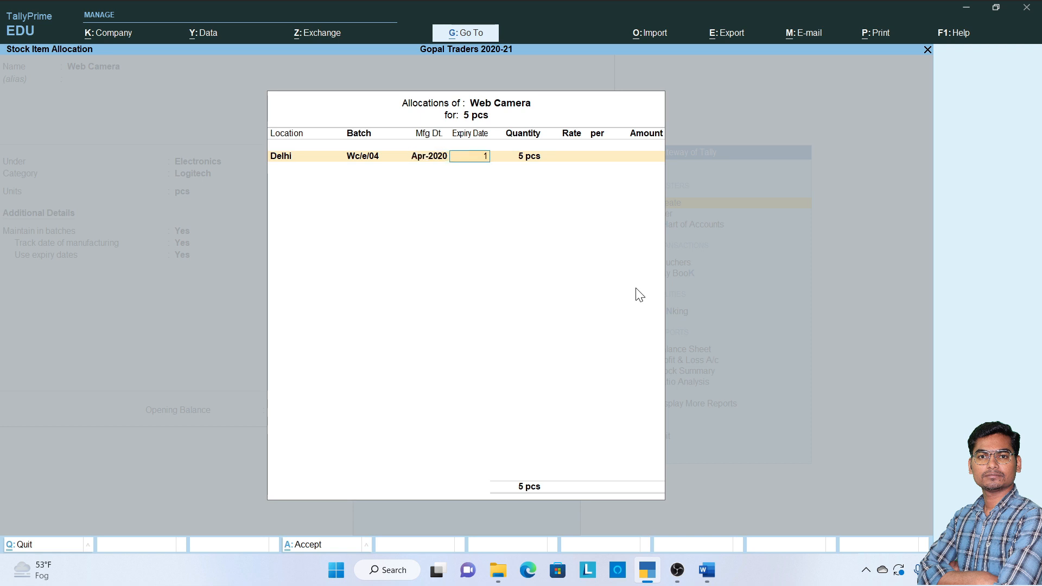
type("/4/")
type("1")
key("Return")
Step: Keep 5 pcs for Delhi, enter the Word table's rate of 2500, and accept the allocation to save the Web Camera stock item
key("Return")
key("alt+Tab")
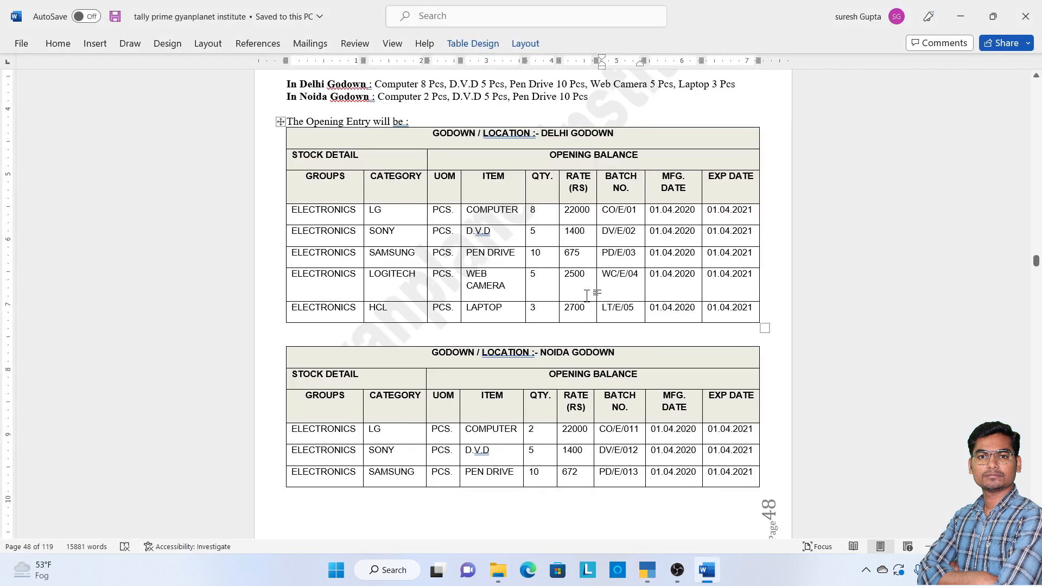
key("alt+Tab")
type("2500")
key("Return")
key("Return")
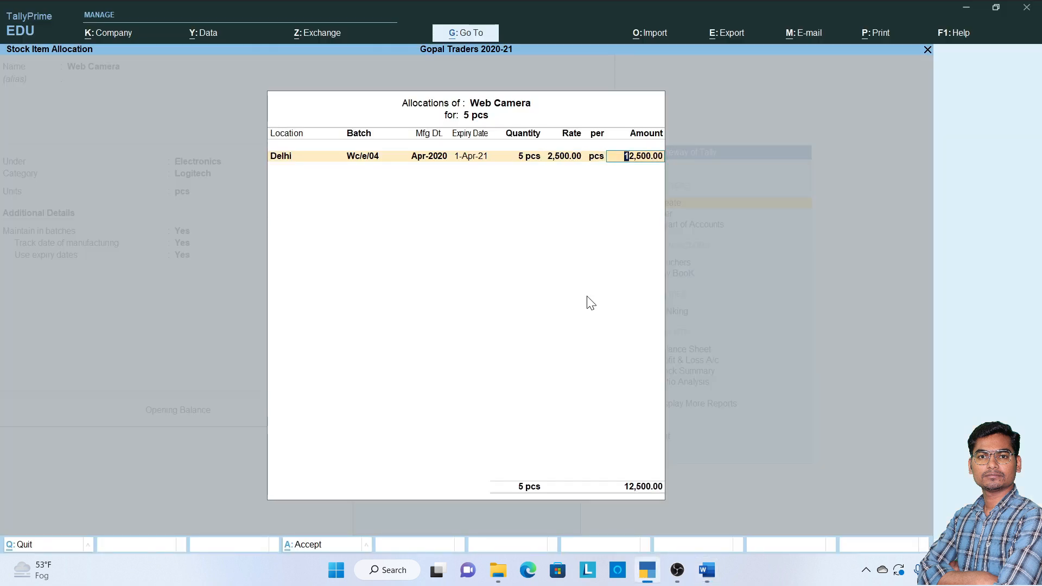
key("Return")
key("Return")
Step: Check the Laptop row in the Word table, name the new TallyPrime stock item Laptop and place it under Electronics
key("alt+Tab")
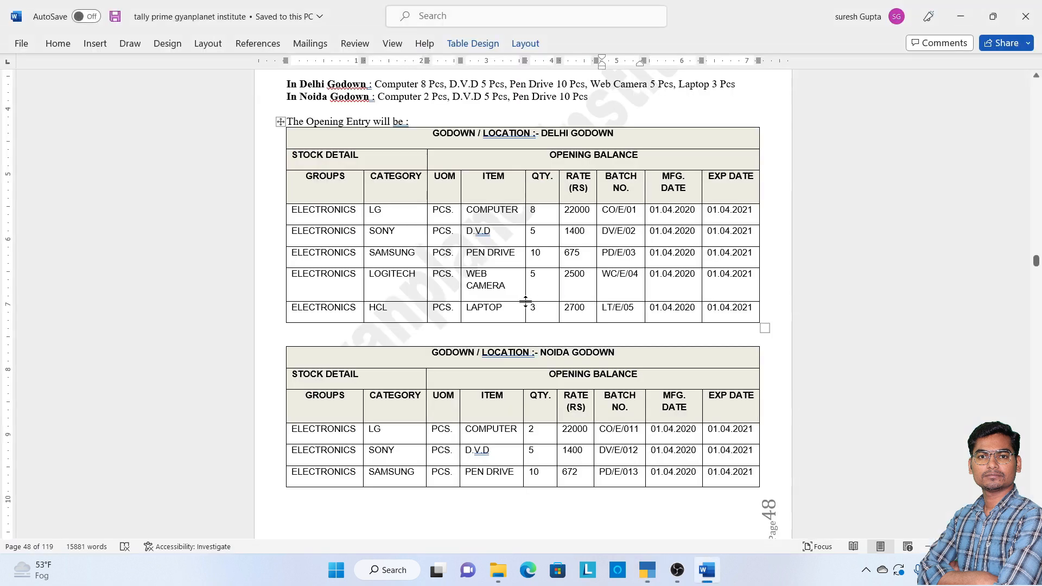
left_click(504, 307)
key("alt+Tab")
type("La")
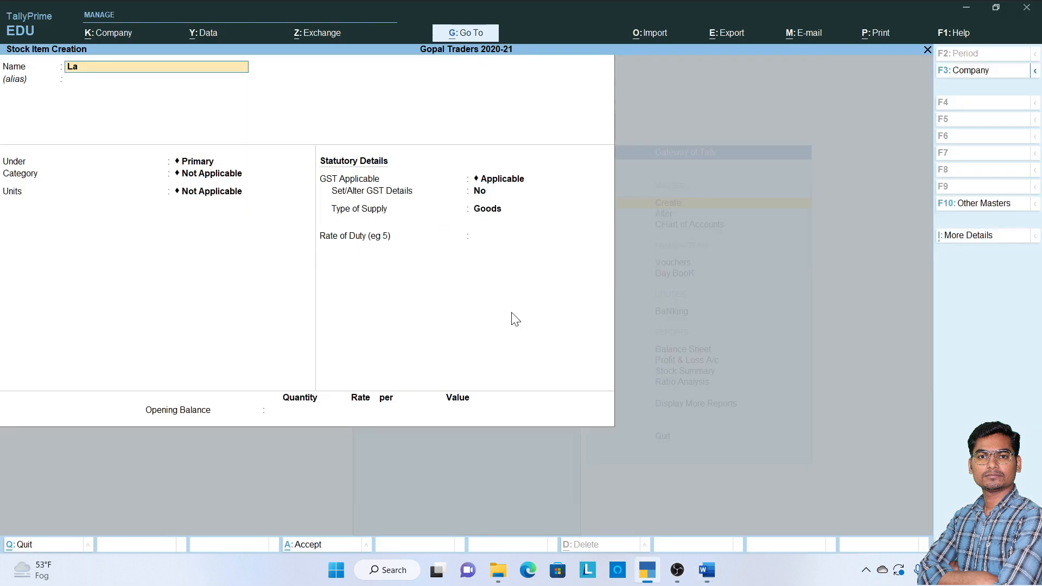
type("ptop")
key("Return")
key("Return")
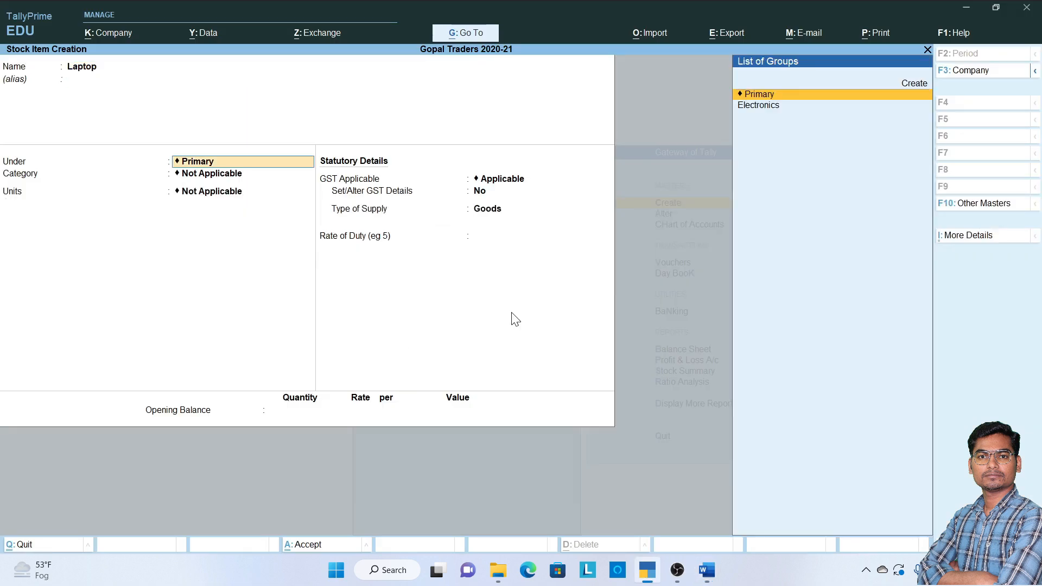
key("Down")
key("Return")
Step: Look up the Laptop category in the Word table, assign category Hcl in TallyPrime and choose pcs as the unit
key("alt+Tab")
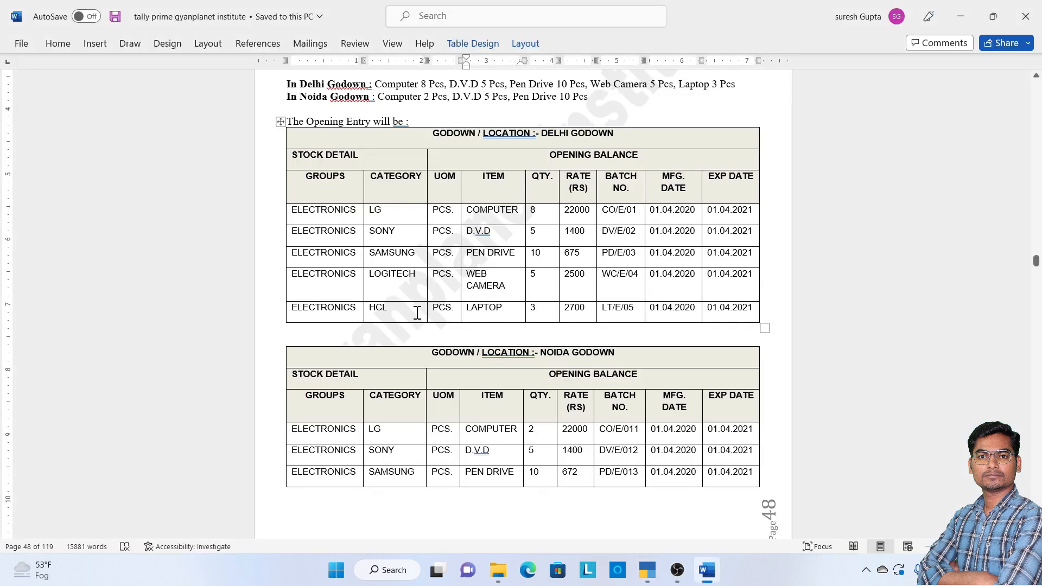
key("alt+Tab")
key("Down")
key("Down")
key("Up")
key("Return")
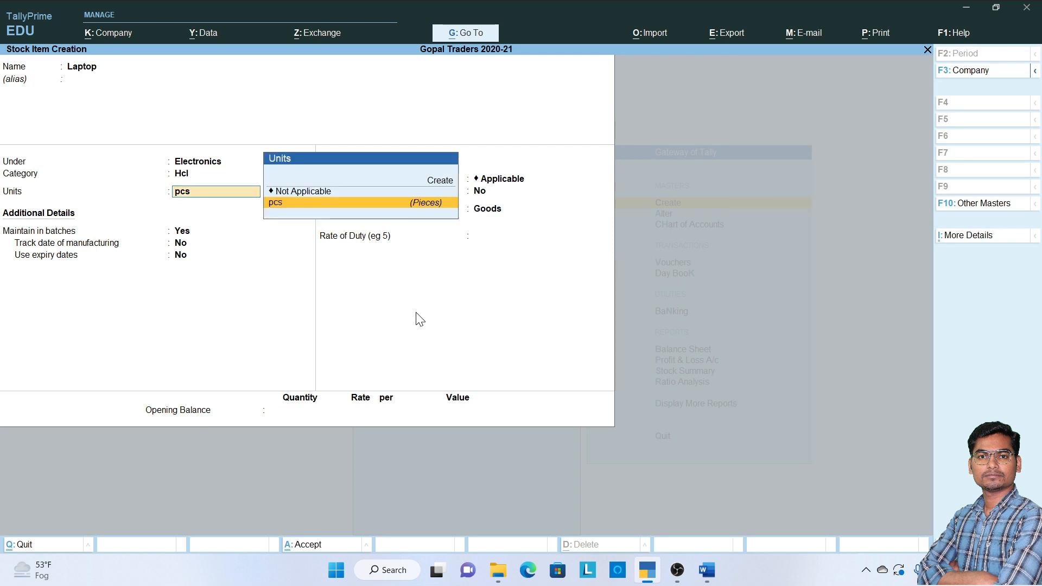
key("Return")
Step: Keep batch maintenance on for Laptop, set manufacturing date tracking and expiry dates to Yes, and keep the default statutory details
key("Return")
type("y")
key("Return")
type("y")
key("Return")
key("Return")
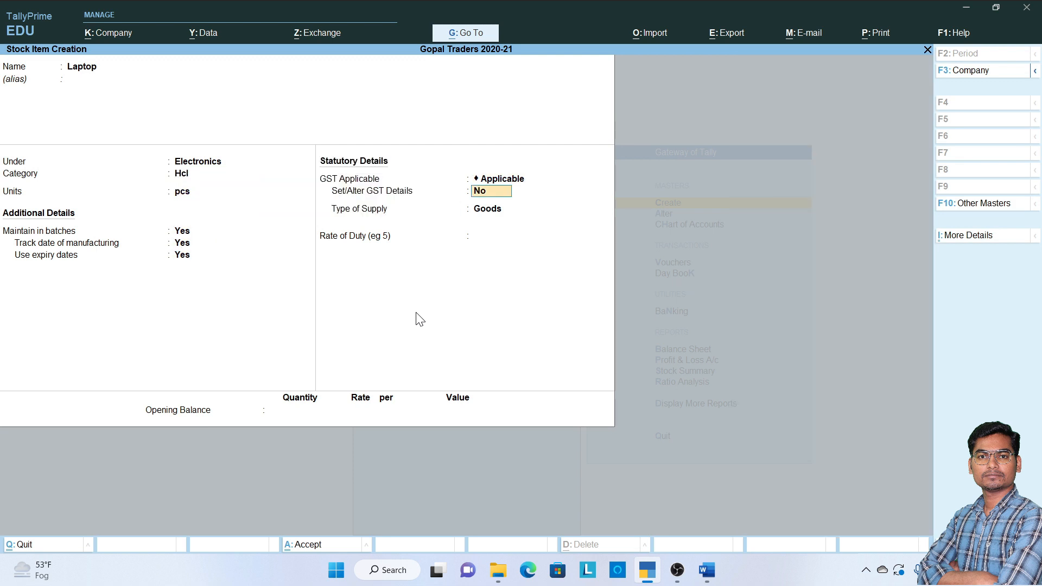
key("Return")
key("Return")
key("Return")
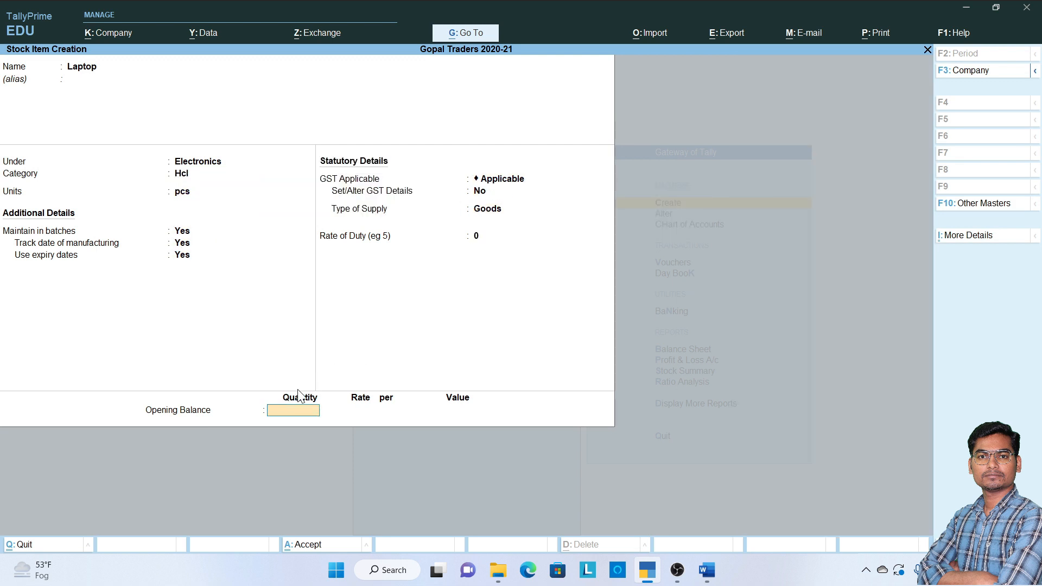
Step: Check the Laptop quantity in the Word table and set its opening quantity to 3 pcs in TallyPrime
key("alt+Tab")
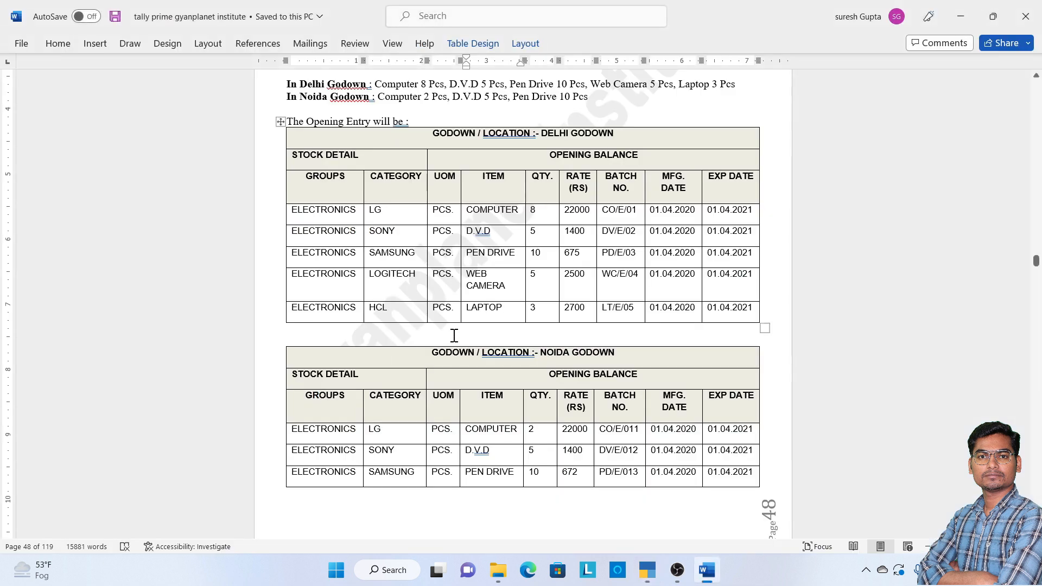
left_click(544, 310)
key("alt+Tab")
type("3")
key("Return")
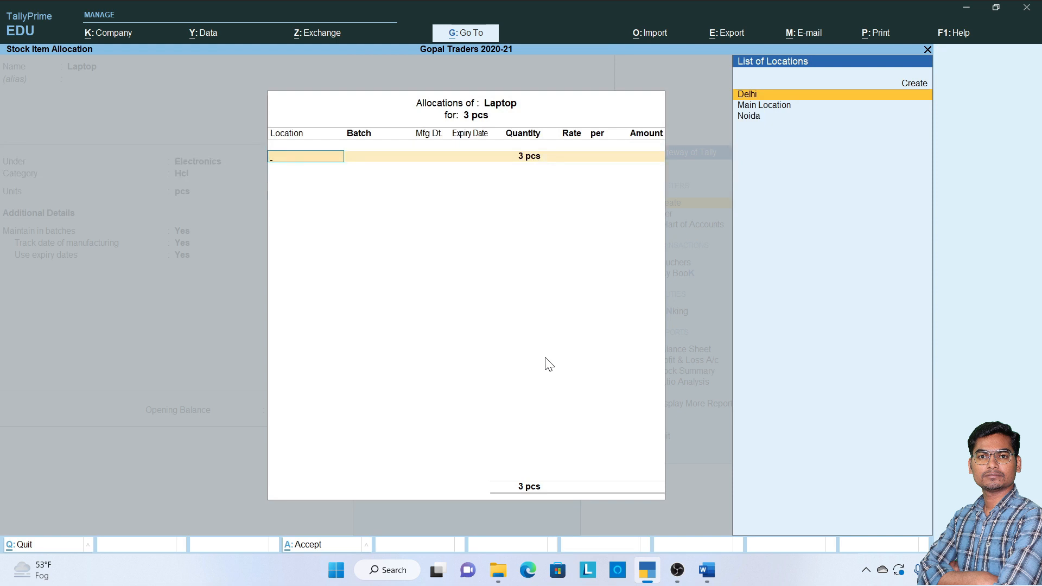
Step: Allocate the Laptop stock to Delhi and enter batch Lt/e/05 from the Word table
key("Return")
key("alt+Tab")
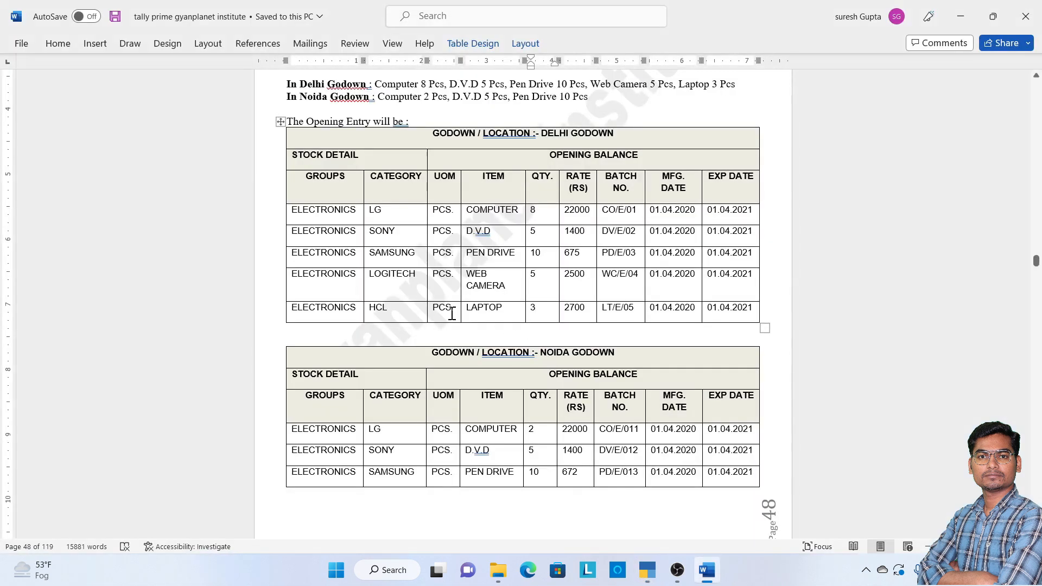
left_click(634, 316)
key("alt+Tab")
type("Lt")
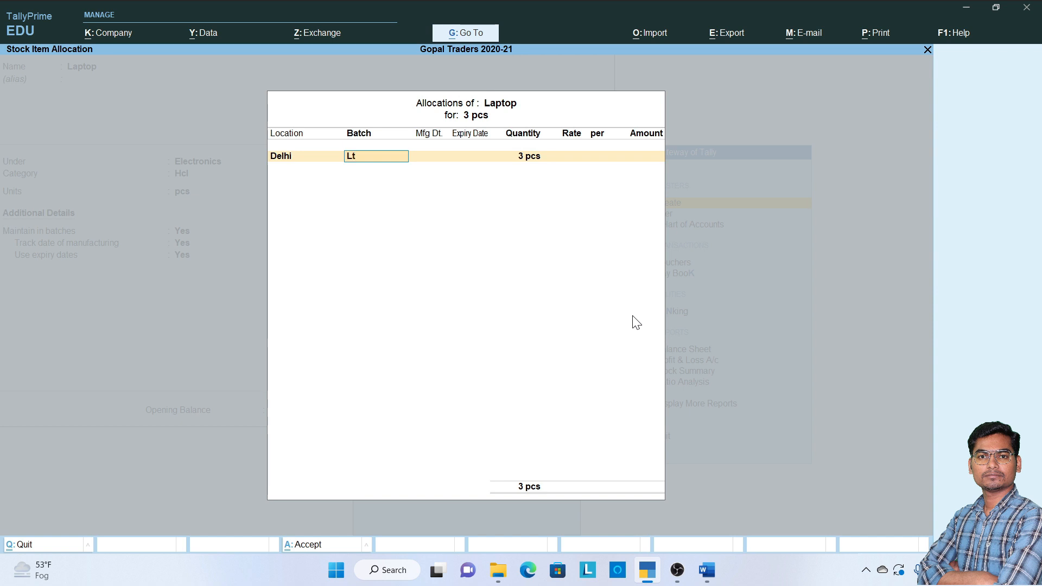
type("/e/05")
key("Return")
Step: Set the Laptop batch's manufacturing date to 1/4/2020 and its expiry date to 1/4/2021
type("1/4/2020")
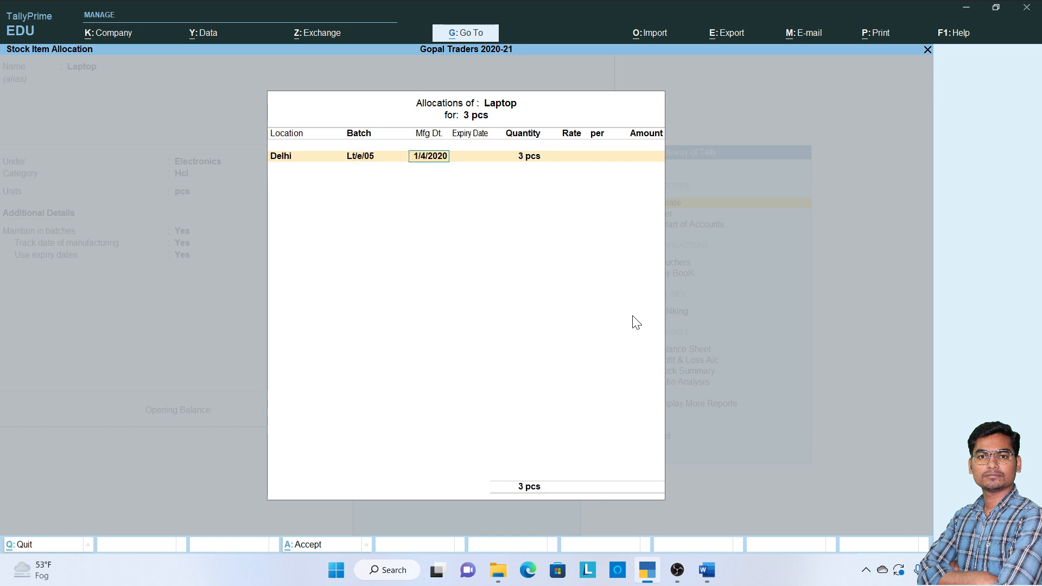
key("Return")
type("1/4/2021")
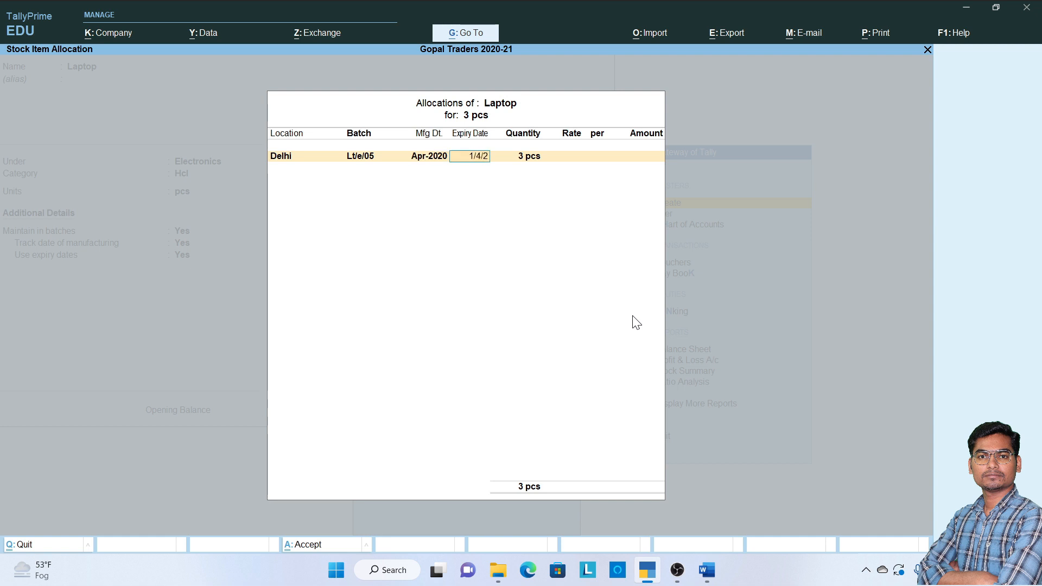
key("Return")
Step: Keep 3 pcs for Delhi, enter the Word table's rate of 2700, and accept the allocation to save the Laptop stock item
key("Return")
key("alt+Tab")
key("alt+Tab")
type("2700")
key("Return")
key("Return")
key("Return")
key("Return")
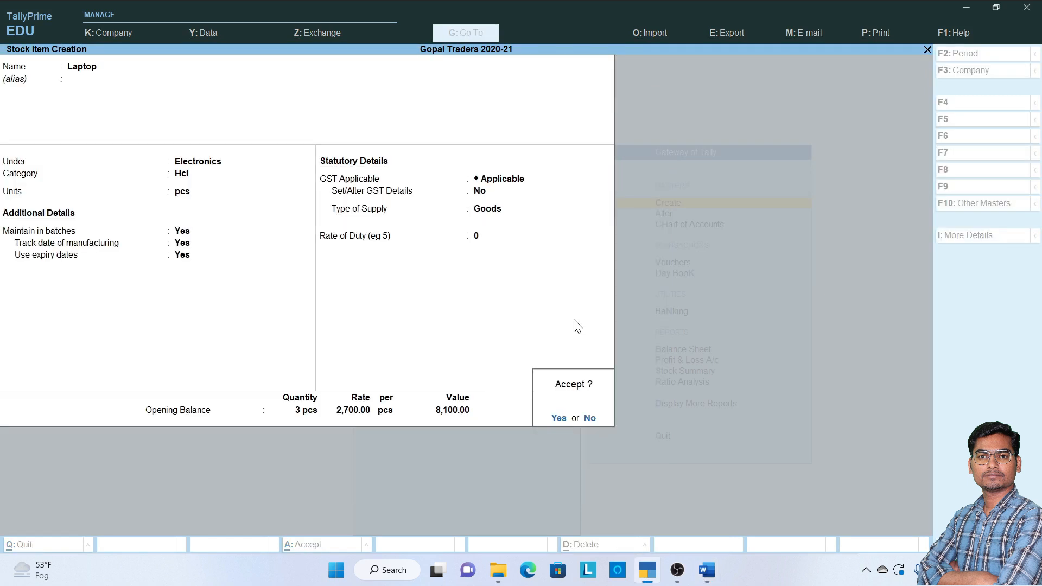
key("Return")
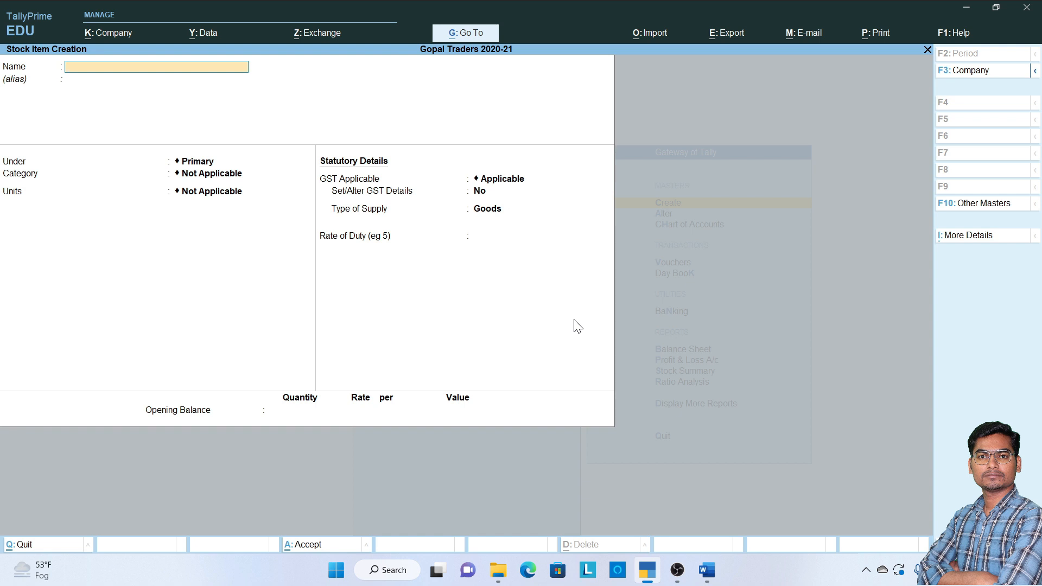
Step: Leave stock item creation and open the Inventory Books among the additional reports
key("Escape")
key("Escape")
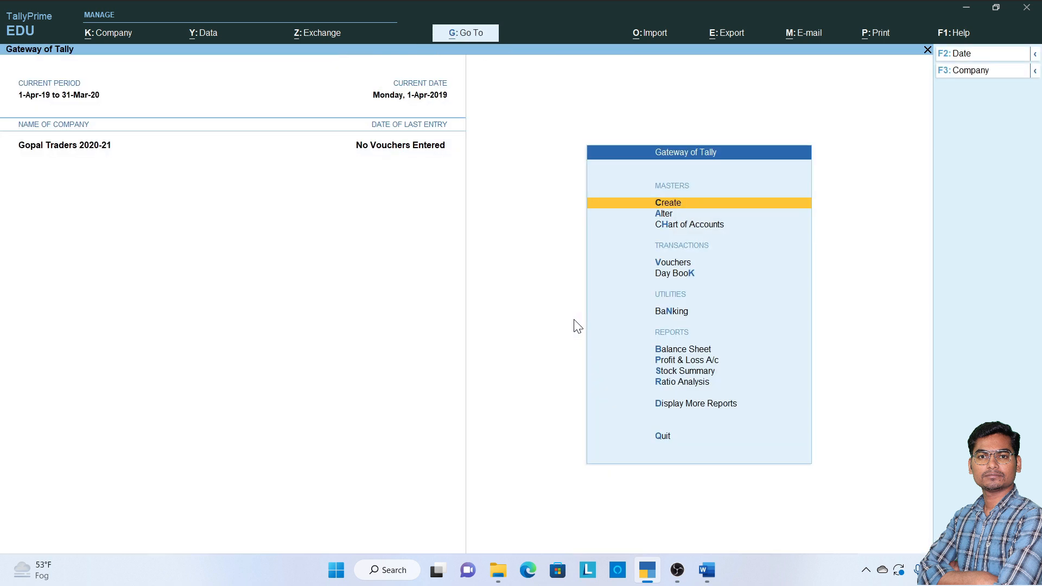
key("Down")
key("Down")
key("Down")
key("Down")
key("Down")
key("Down")
key("Down")
key("Down")
key("Down")
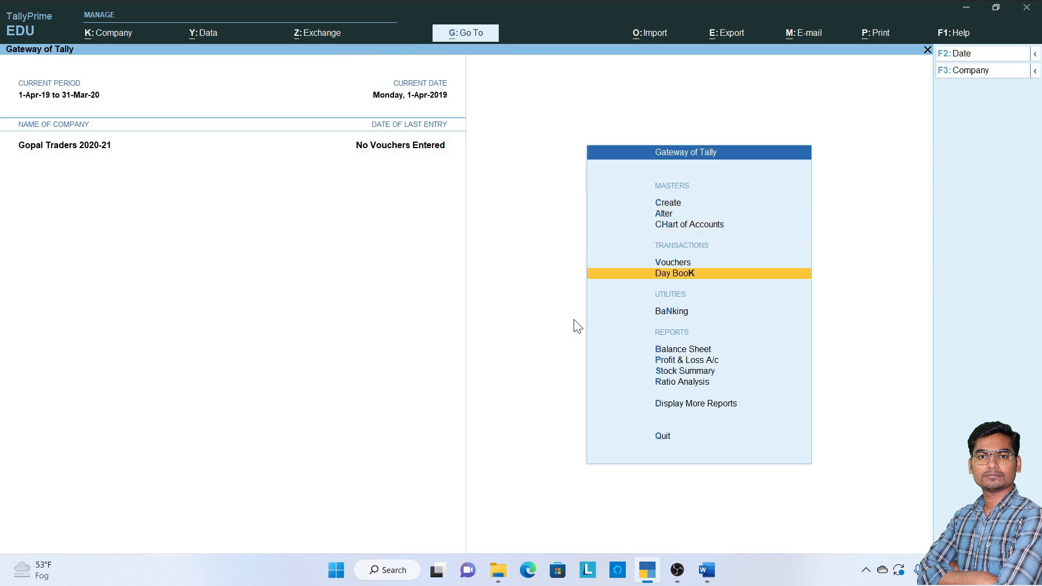
key("Down")
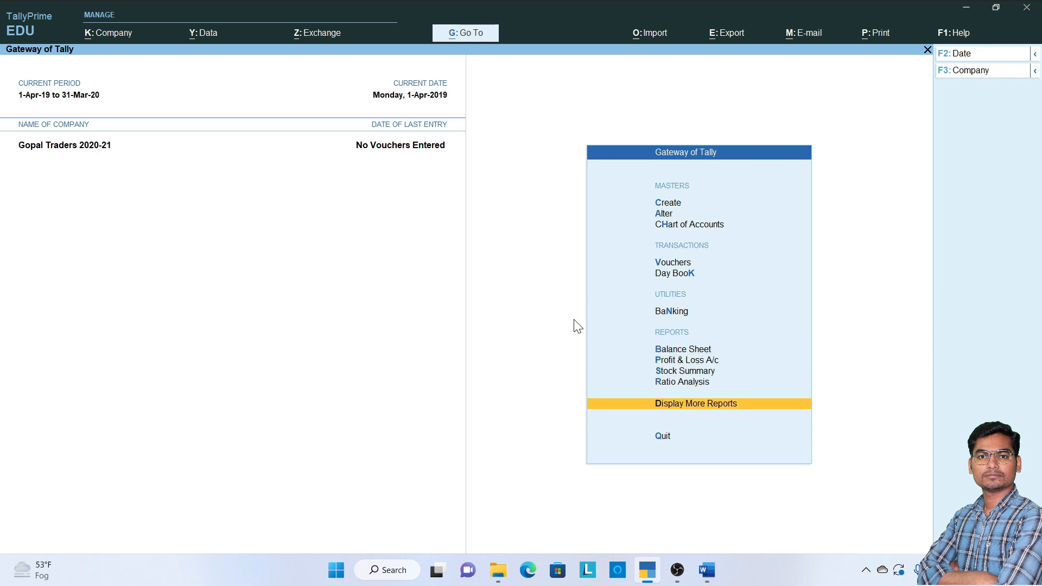
key("Return")
key("Down")
key("Down")
key("Down")
key("Down")
key("Down")
key("Down")
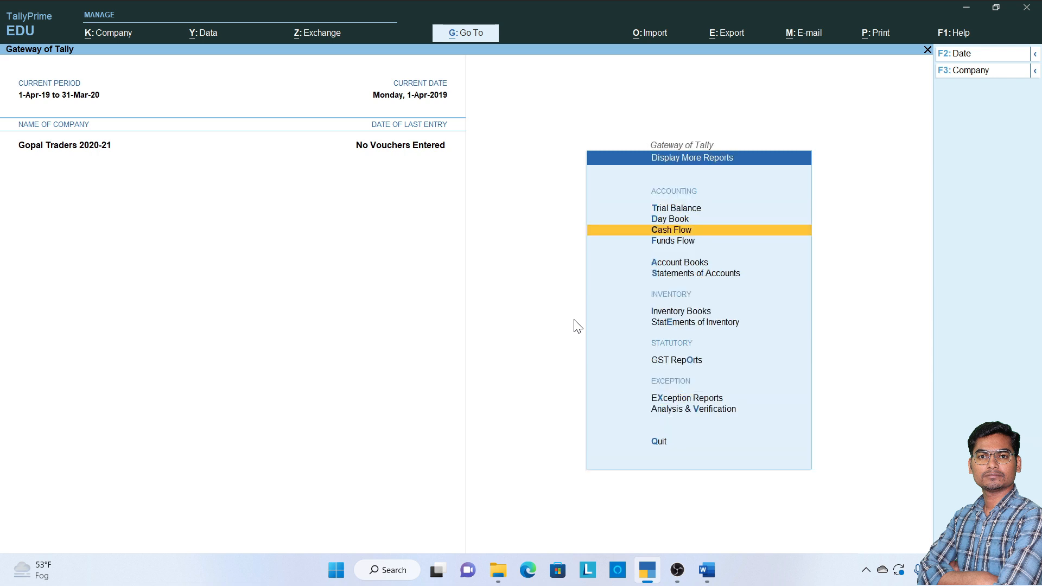
key("Return")
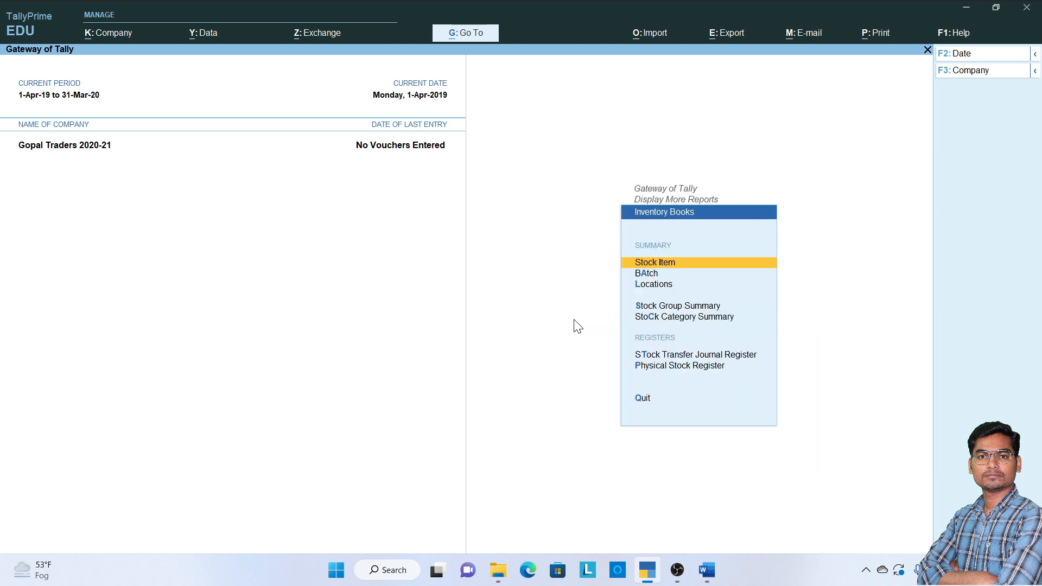
Step: View the location summary for Delhi and drill into Electronics to examine the items stored there
key("Down")
key("Down")
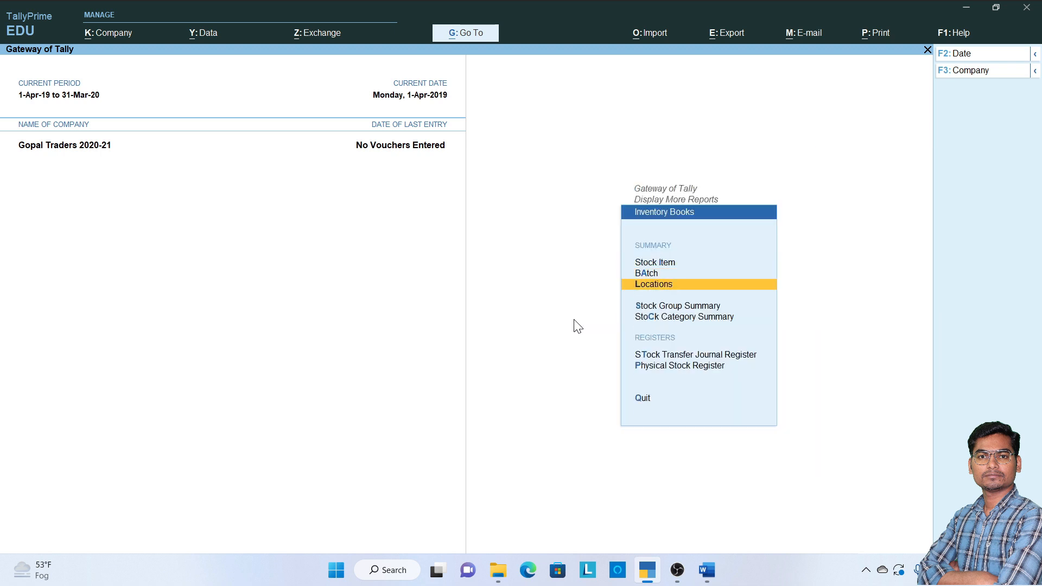
key("Return")
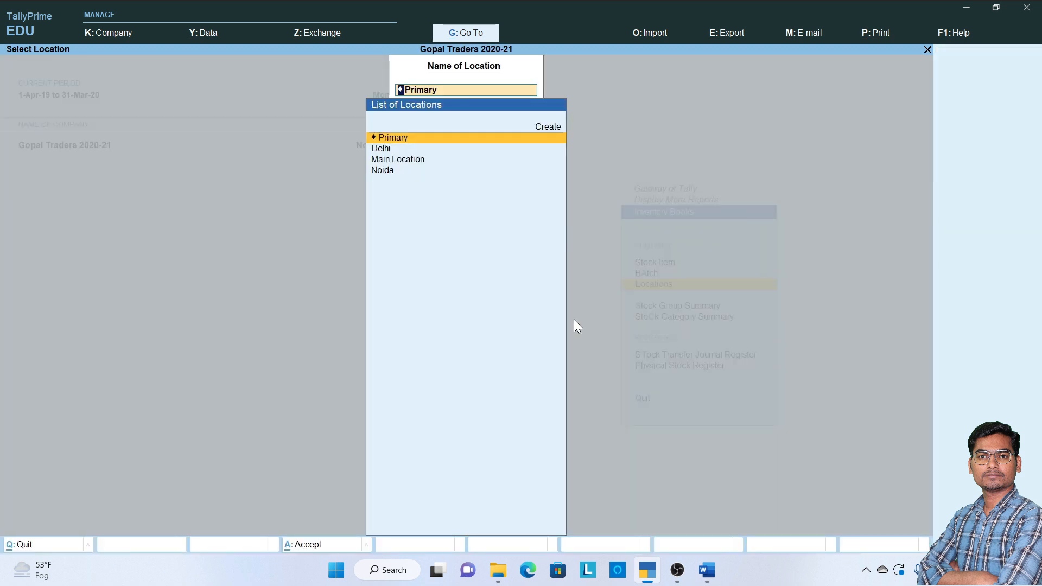
key("Down")
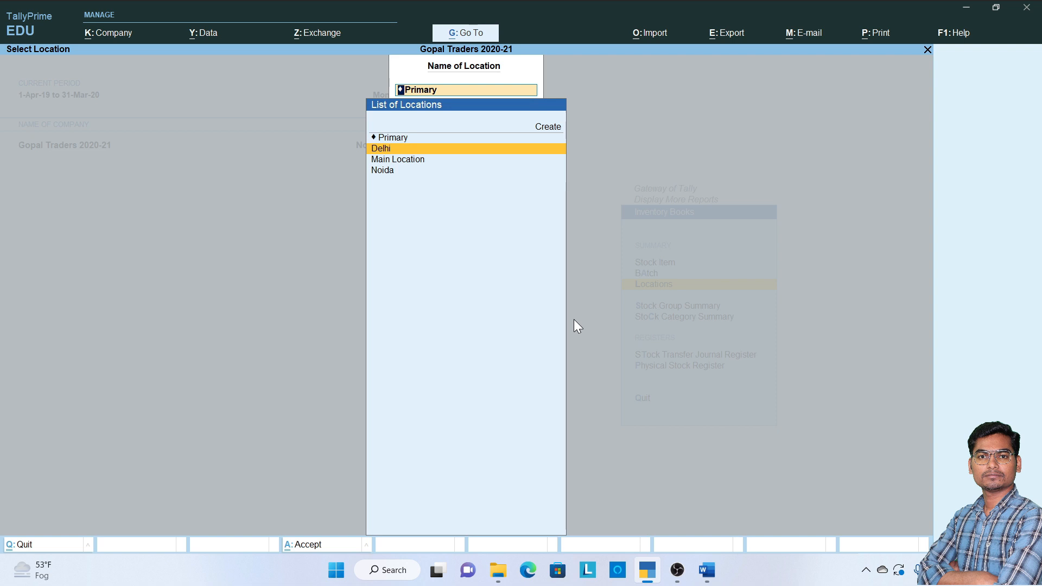
key("Return")
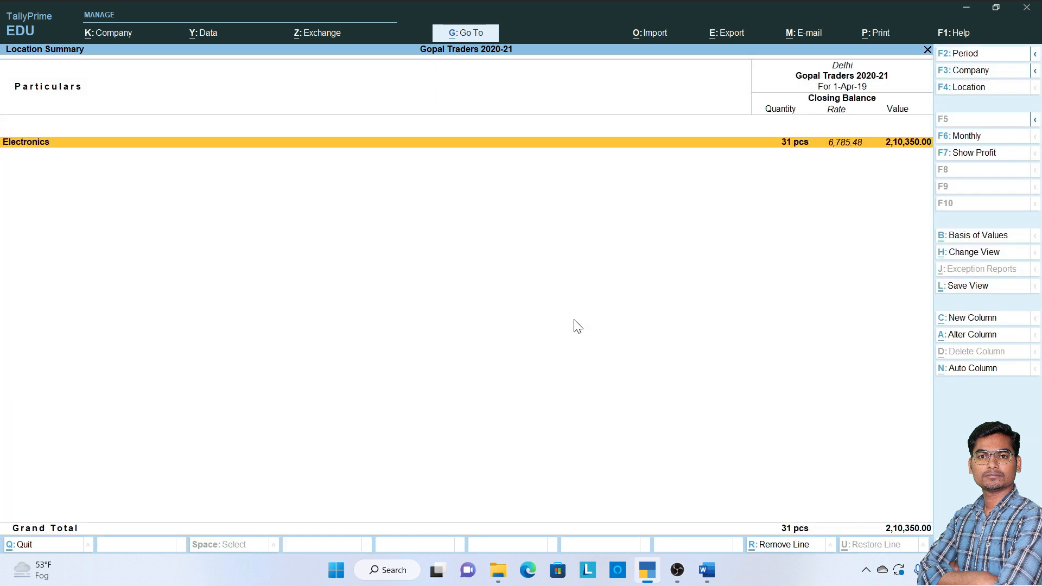
key("Return")
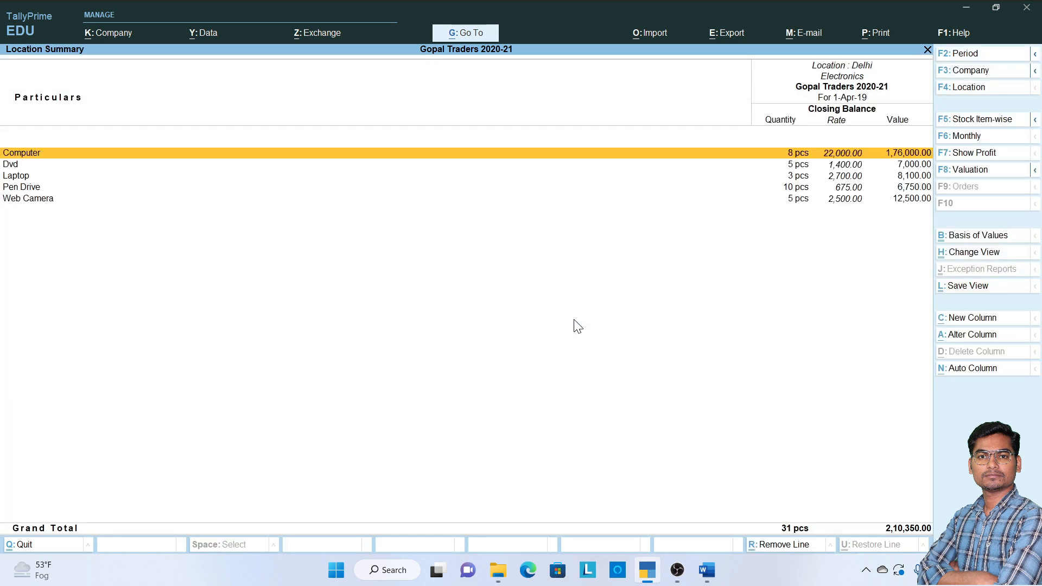
Step: View the location summary for Noida and drill into Electronics to examine its item quantities and values
key("Escape")
key("Escape")
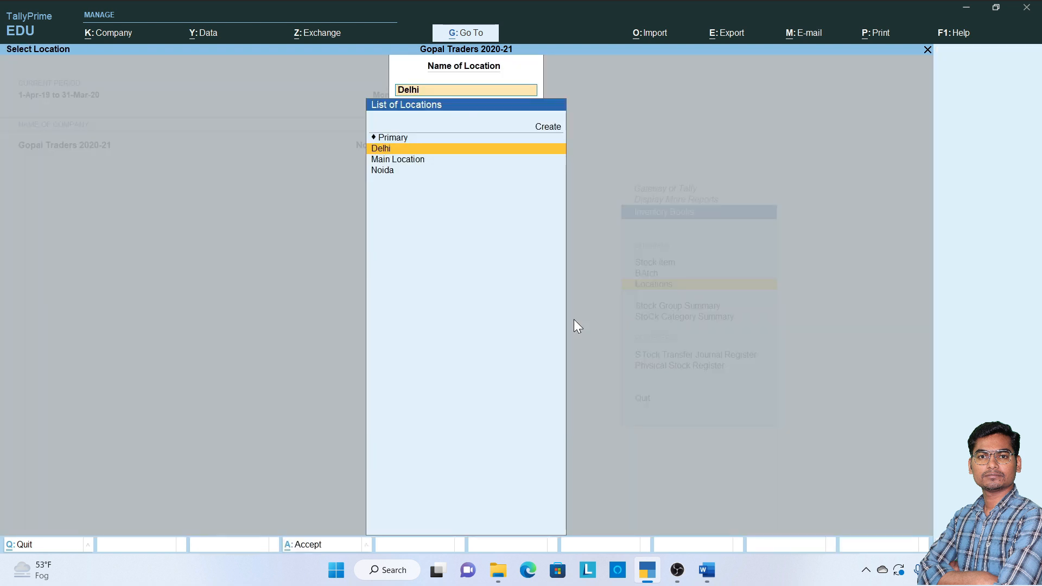
key("Down")
key("Down")
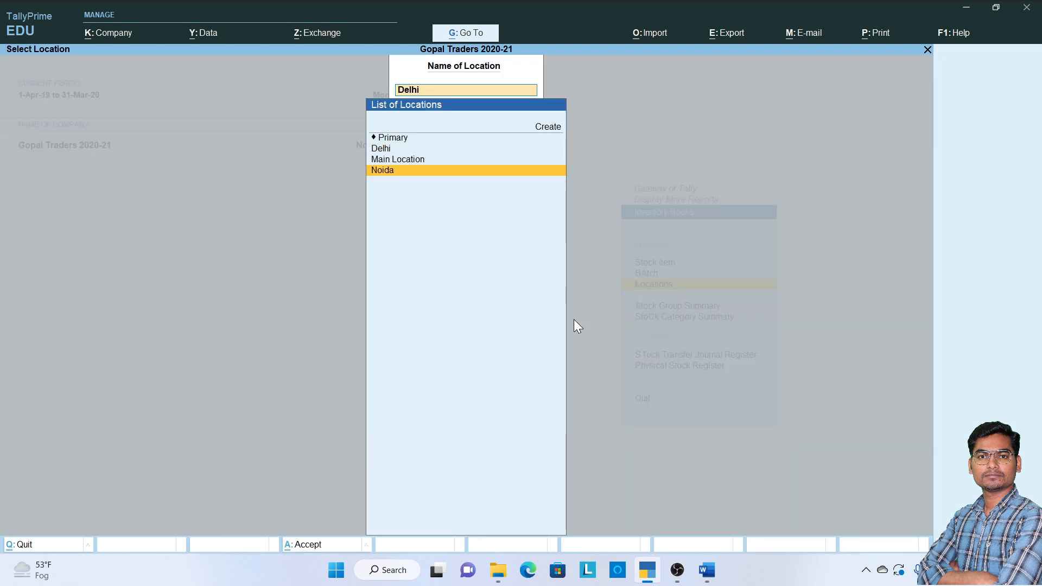
key("Return")
key("Return")
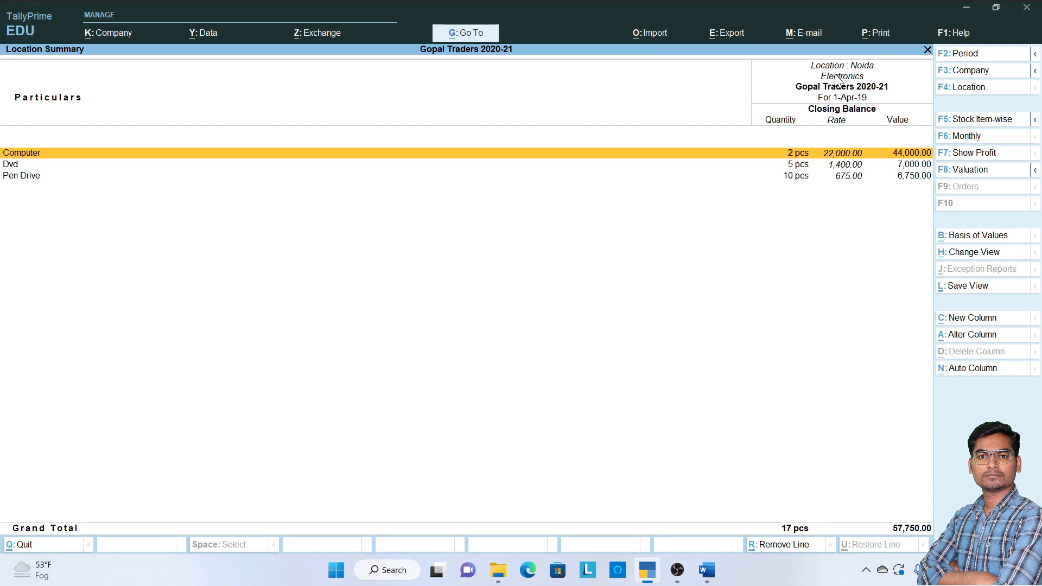
Step: Close the Noida location summary and return to the Gateway of Tally without quitting the program
key("Escape")
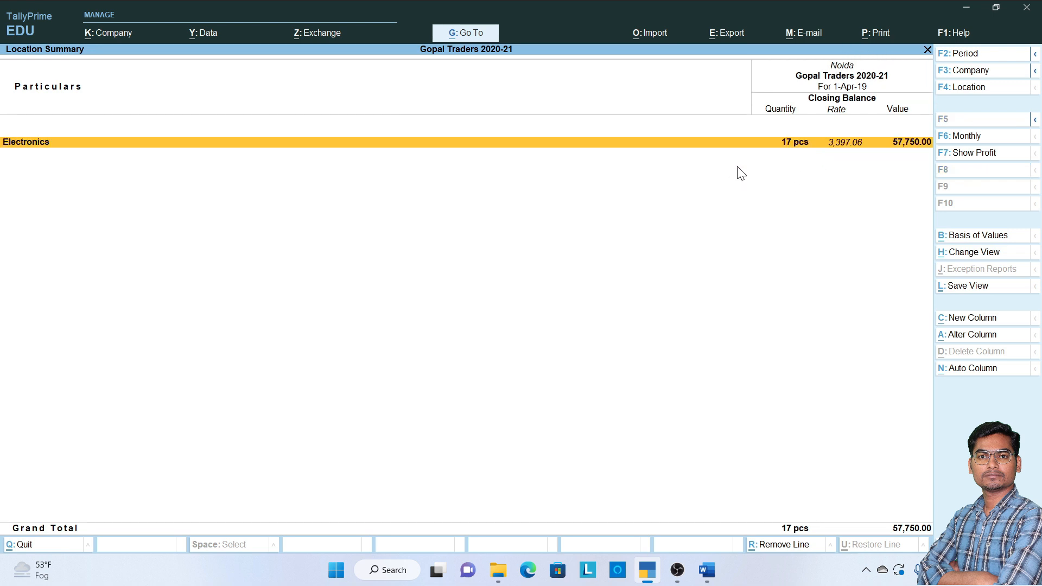
key("Escape")
key("Escape")
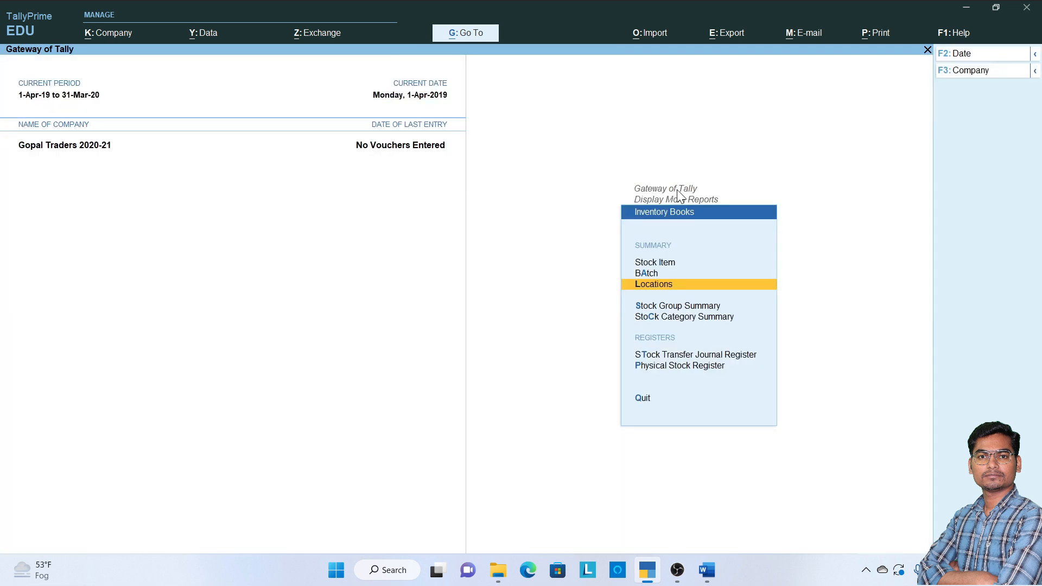
key("Escape")
key("Escape")
key("Escape")
key("n")
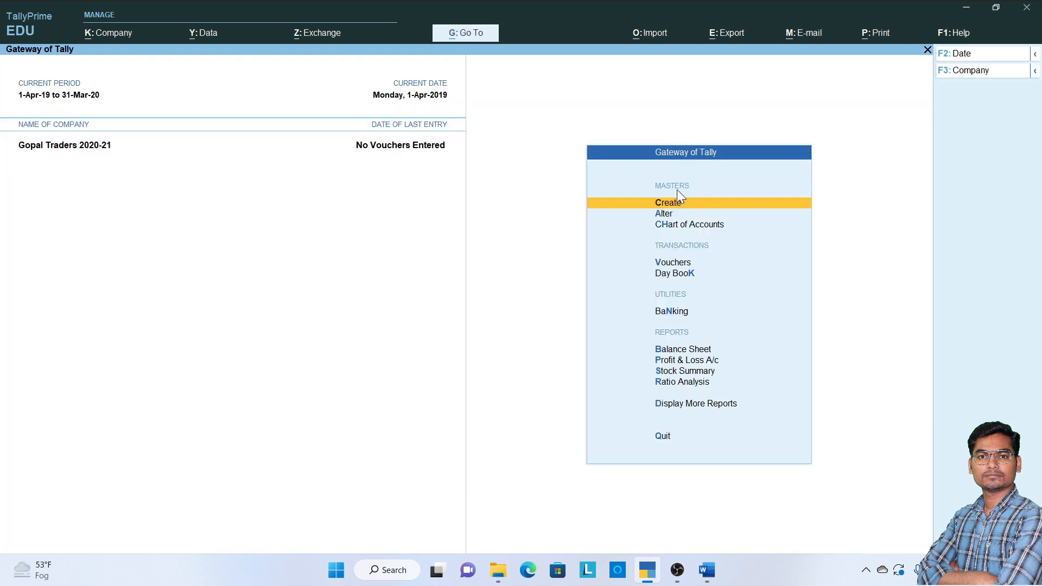